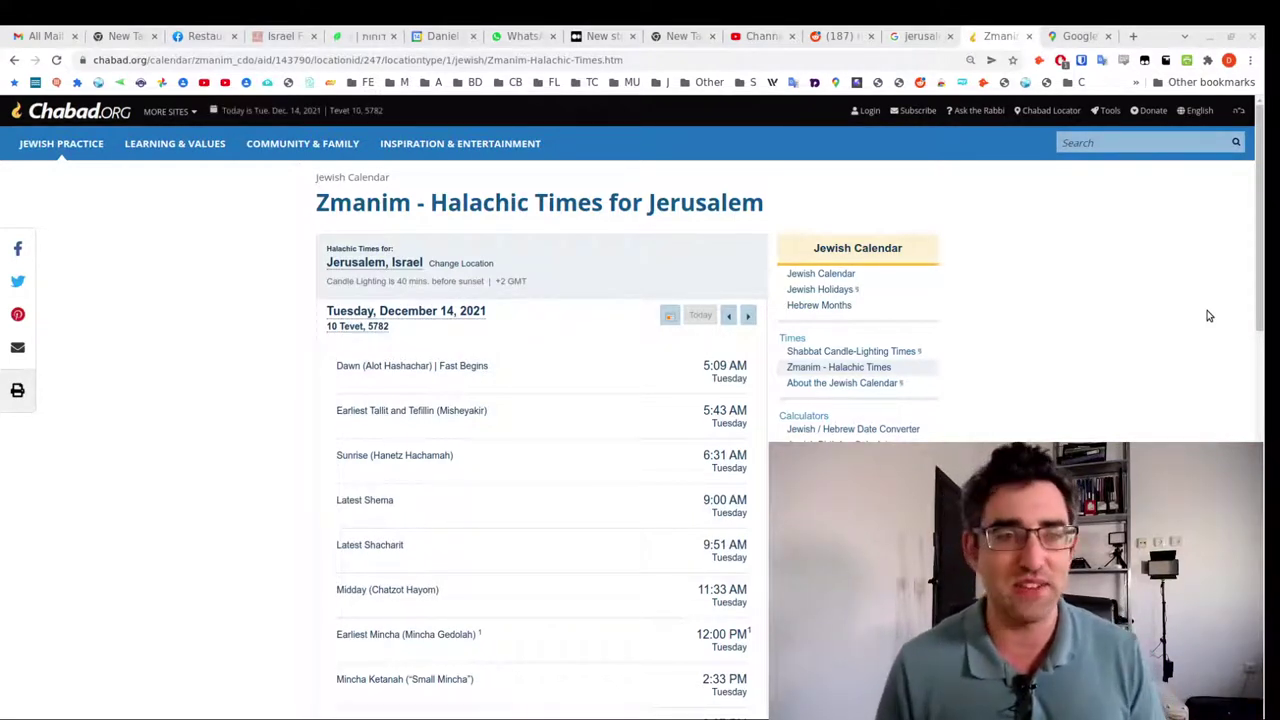
- Switch the Zmanim location entry to latitude/longitude coordinates under the extra location options
click(480, 263)
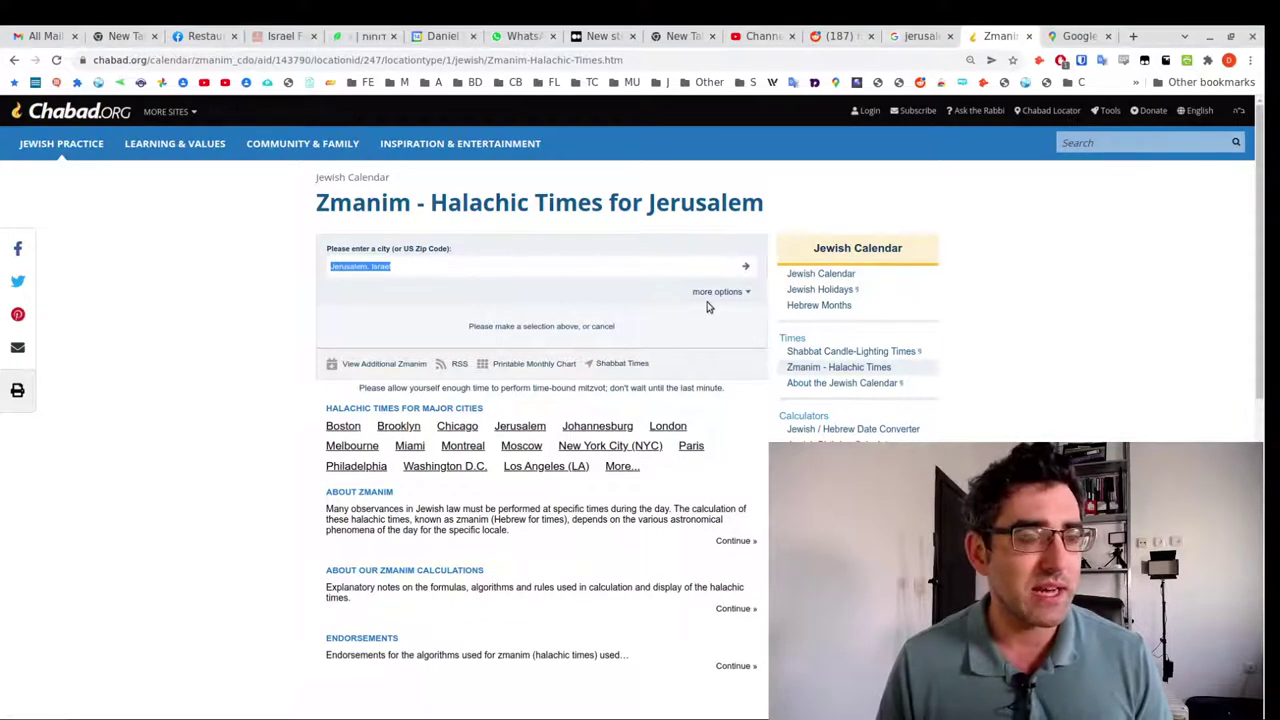
click(718, 291)
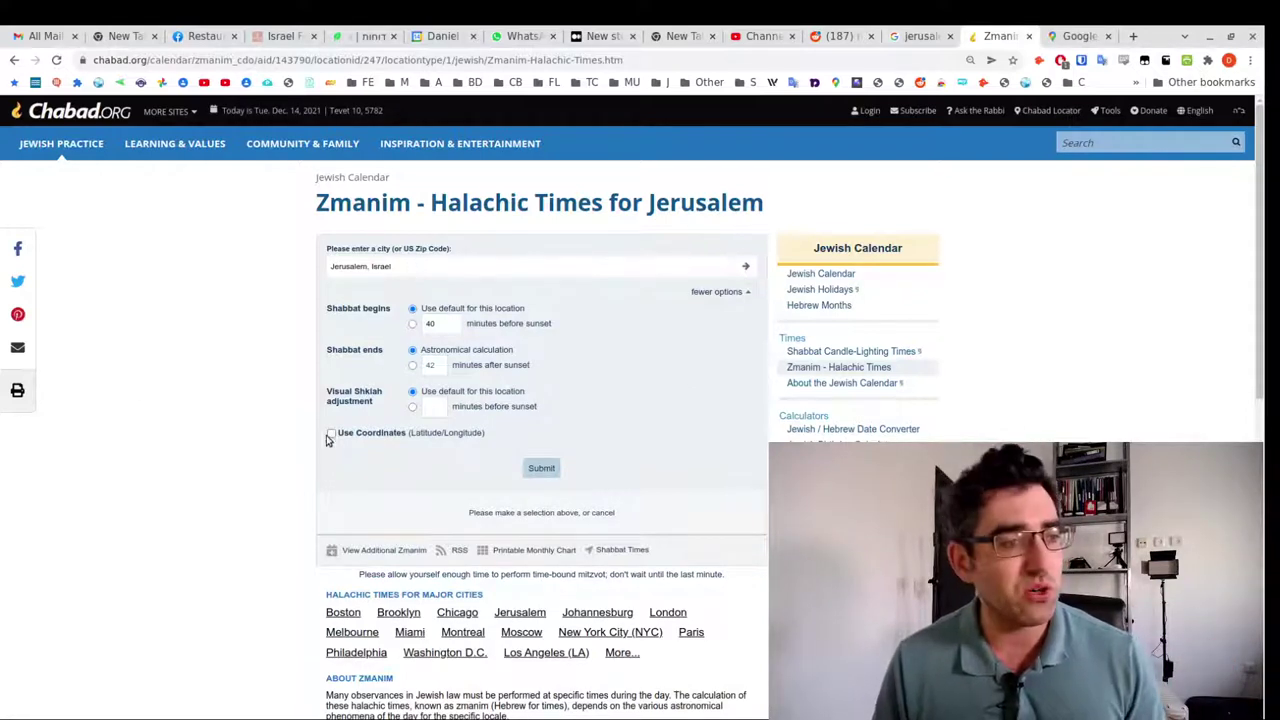
click(331, 434)
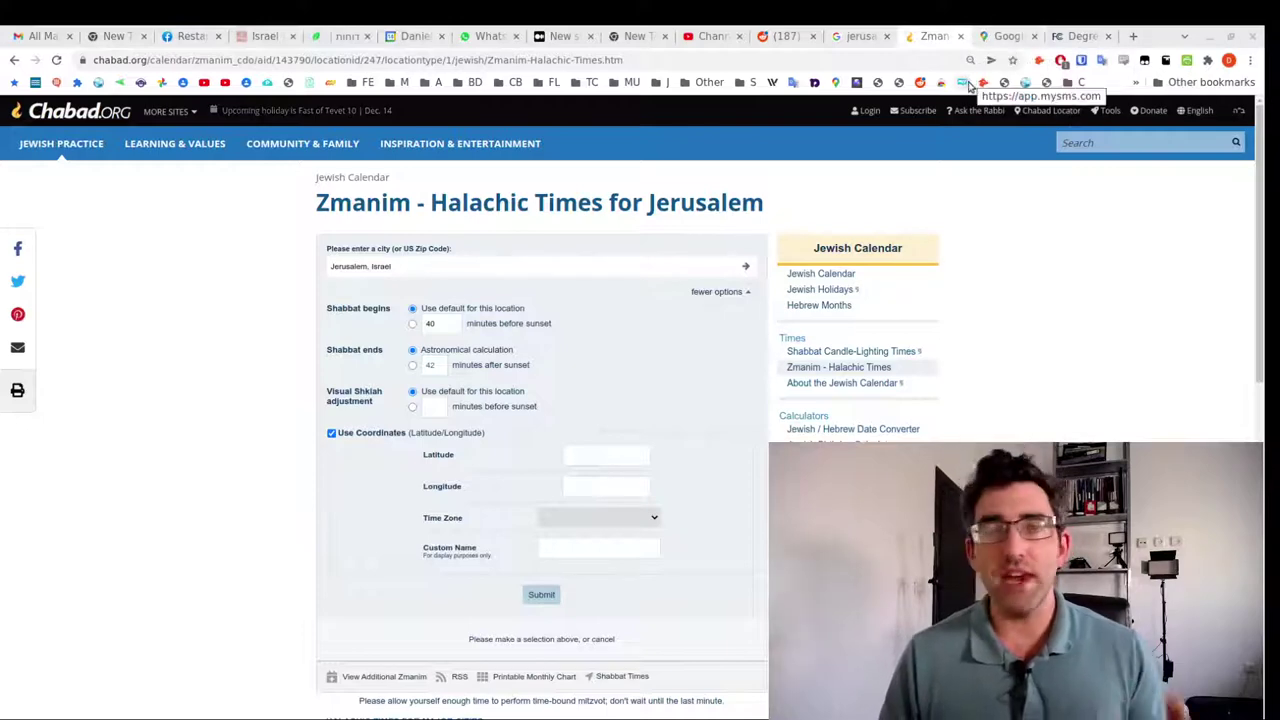
- Show the coordinates 31.75158, 35.24106 for a spot near Meir Nakar St in Jerusalem
click(1003, 32)
scroll(613, 301, down, 4)
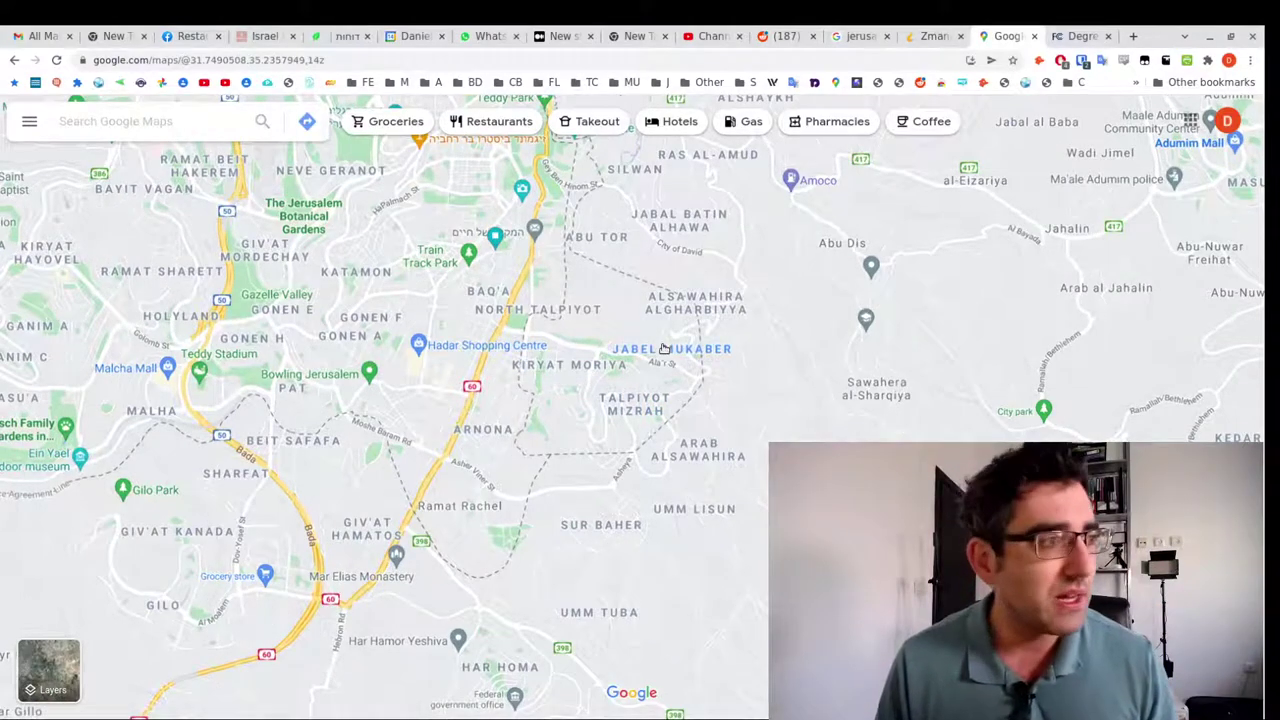
scroll(677, 378, up, 4)
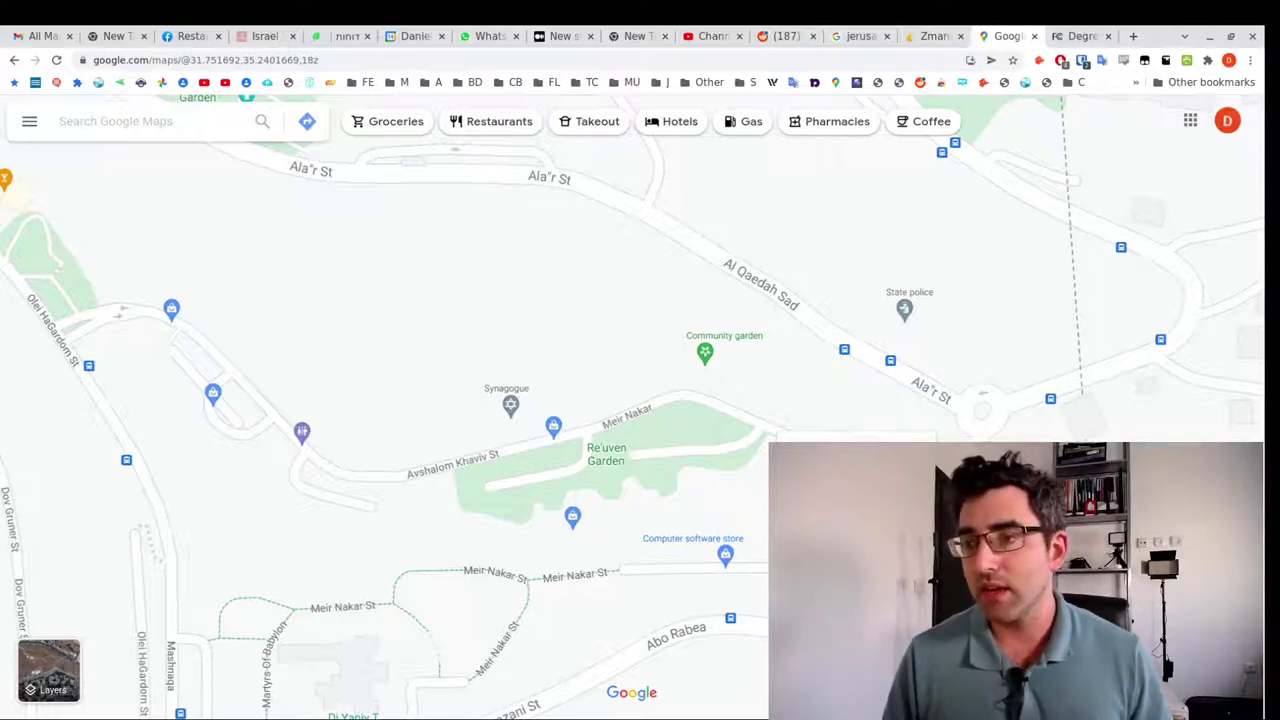
right_click(780, 440)
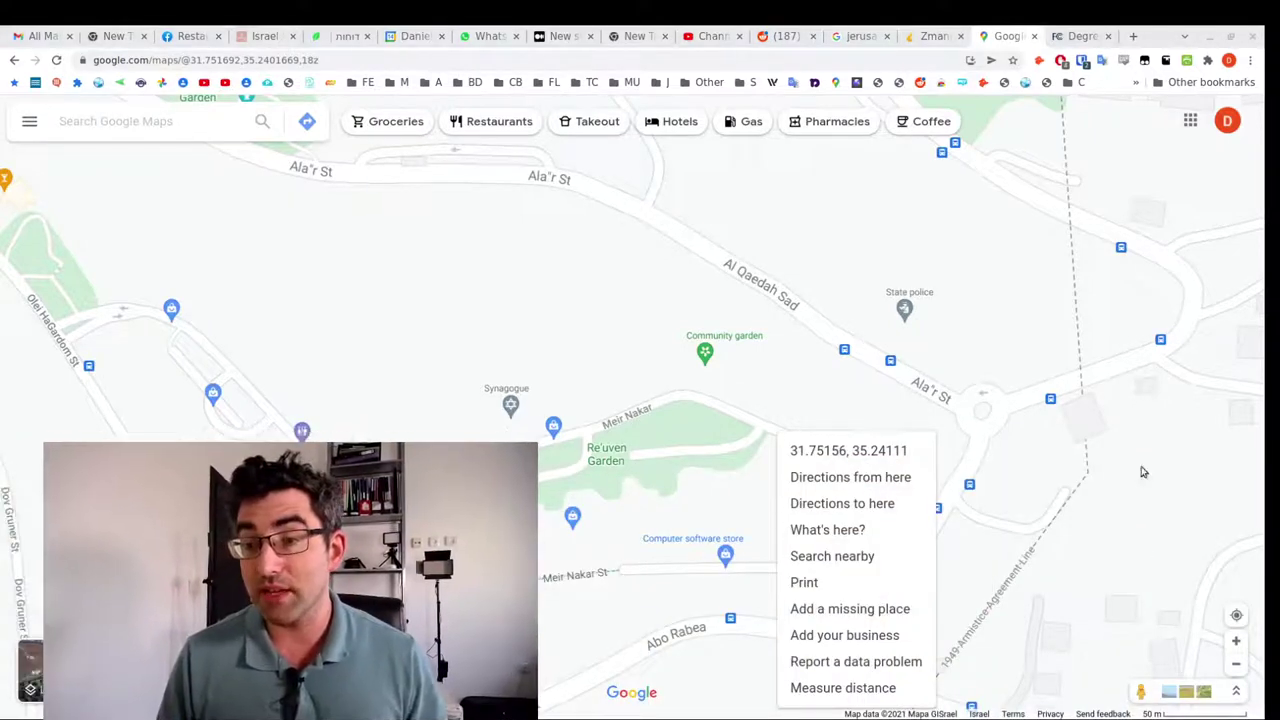
click(770, 432)
right_click(770, 432)
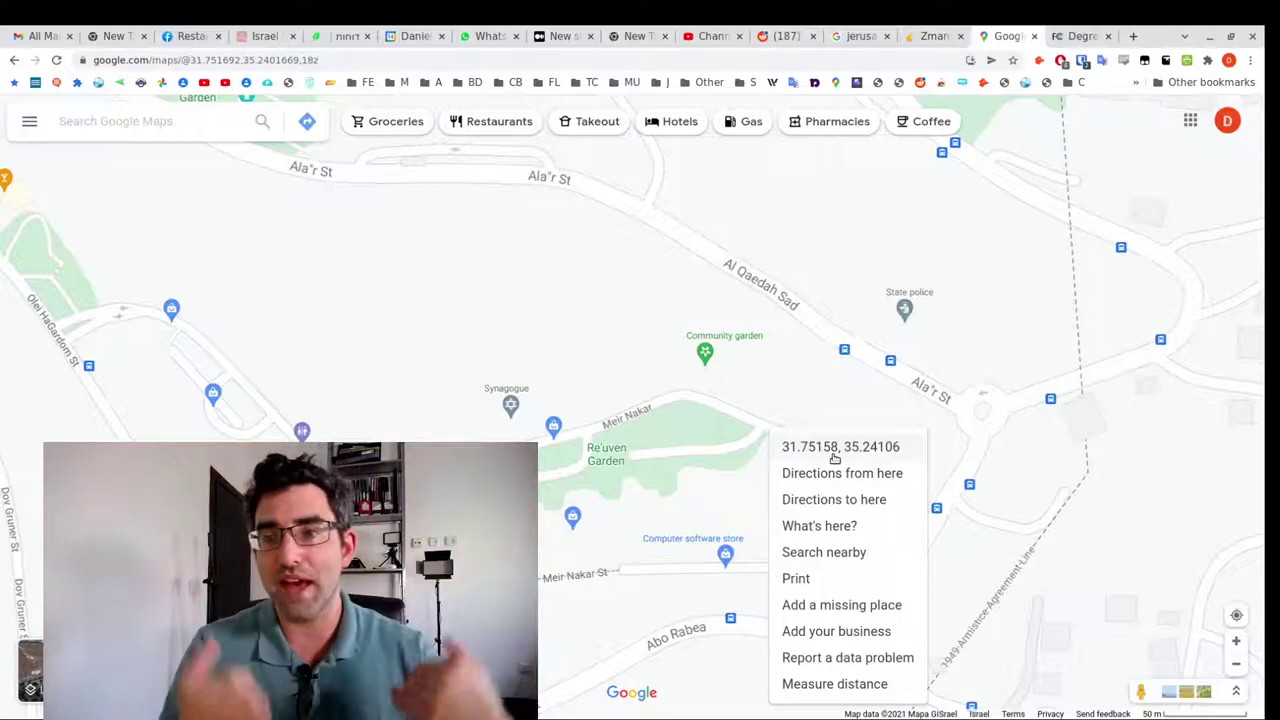
scroll(640, 444, down, 5)
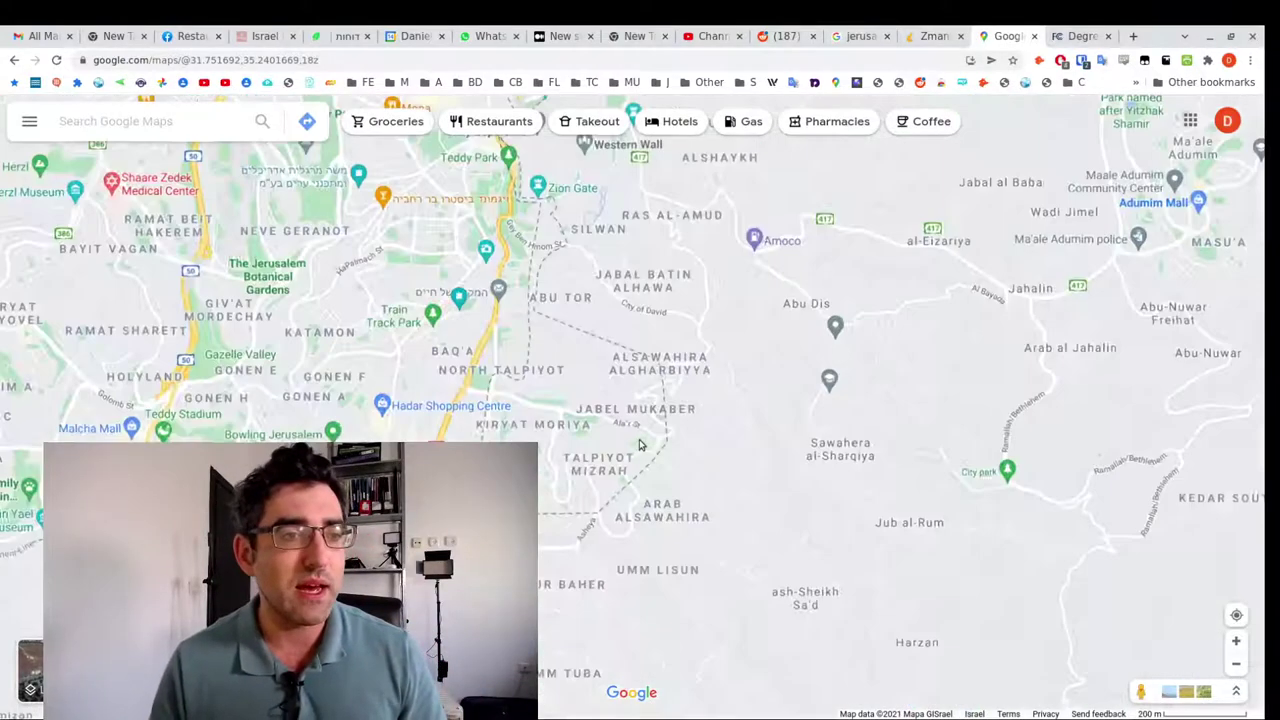
scroll(640, 444, down, 8)
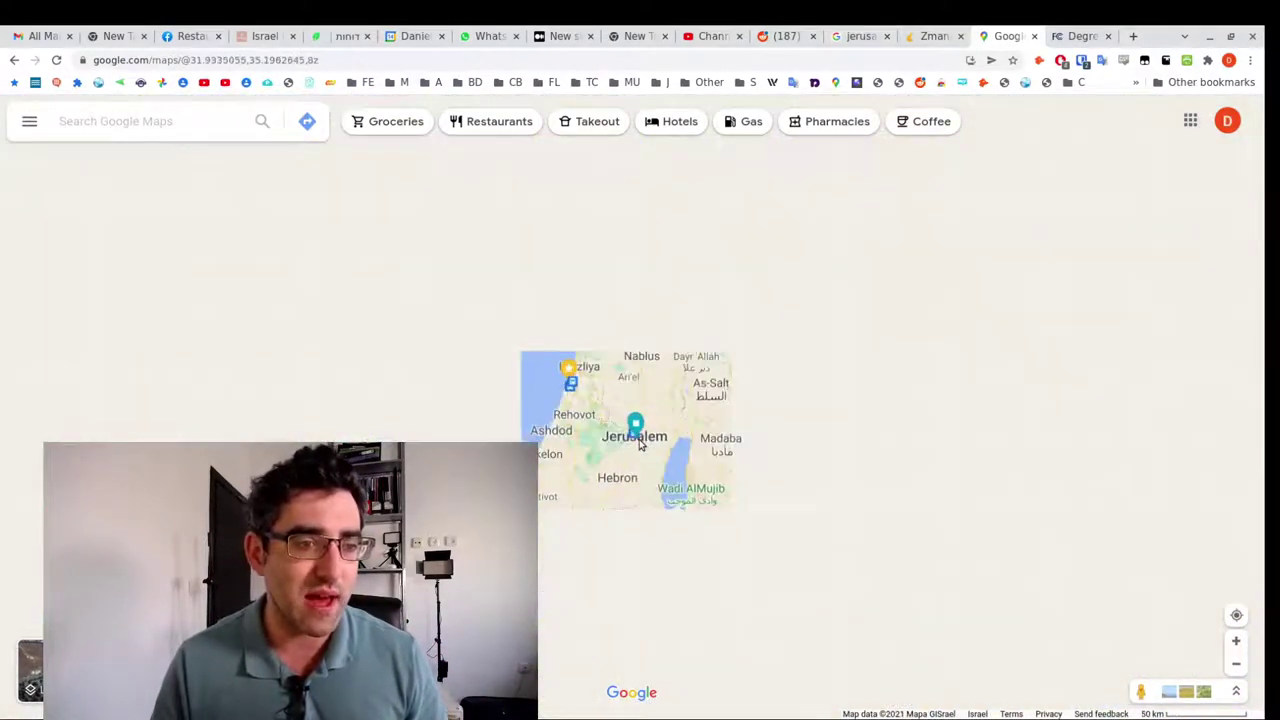
scroll(640, 444, up, 3)
scroll(640, 444, down, 4)
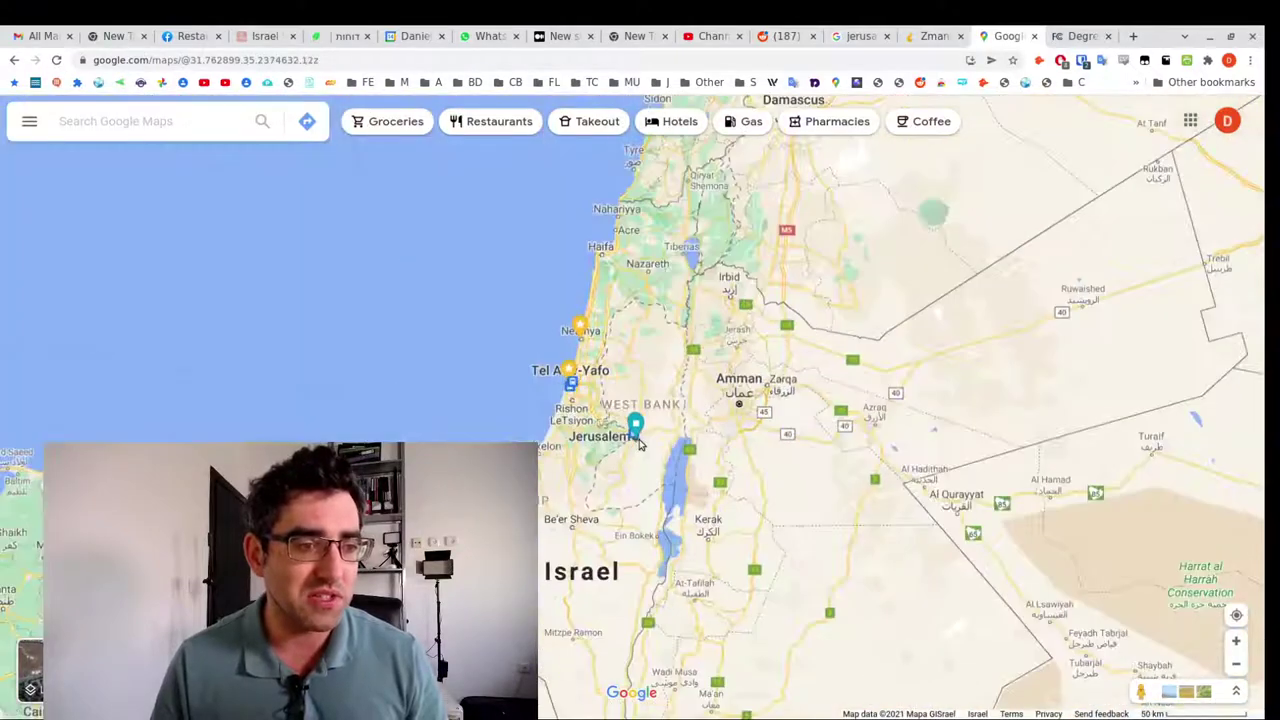
scroll(640, 444, down, 7)
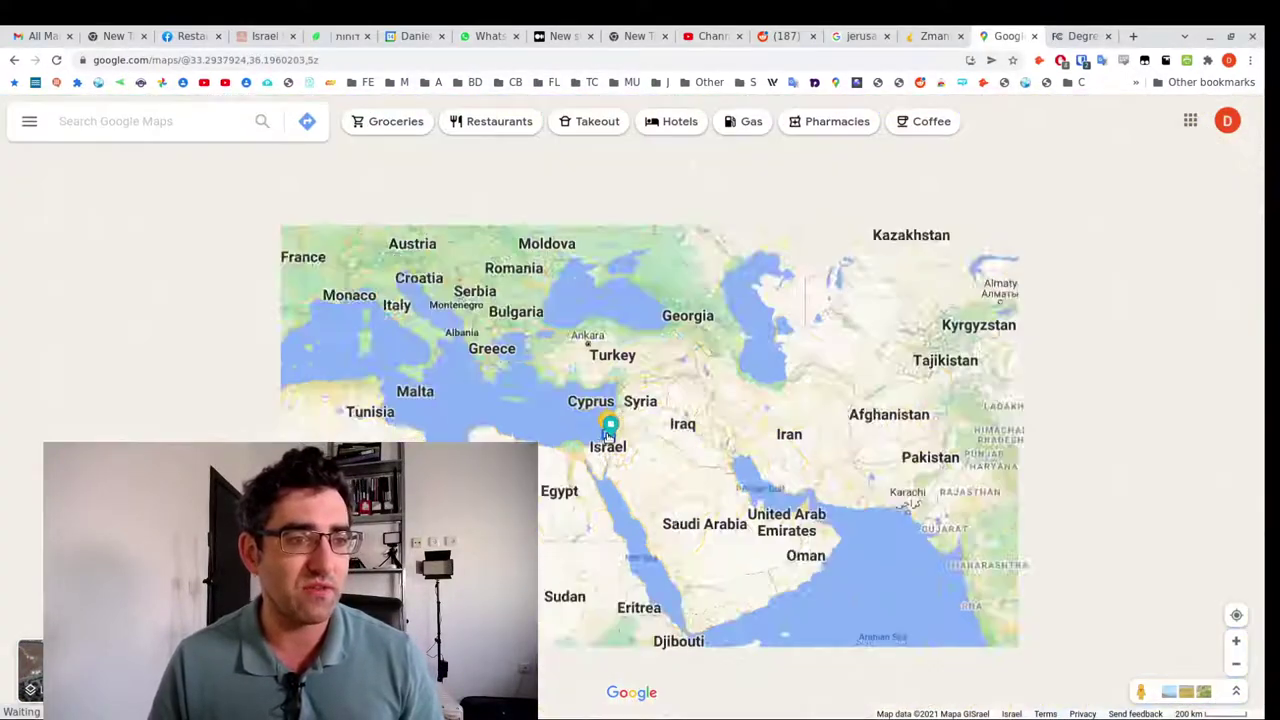
scroll(607, 436, down, 3)
drag(423, 654, 625, 406)
scroll(549, 429, up, 2)
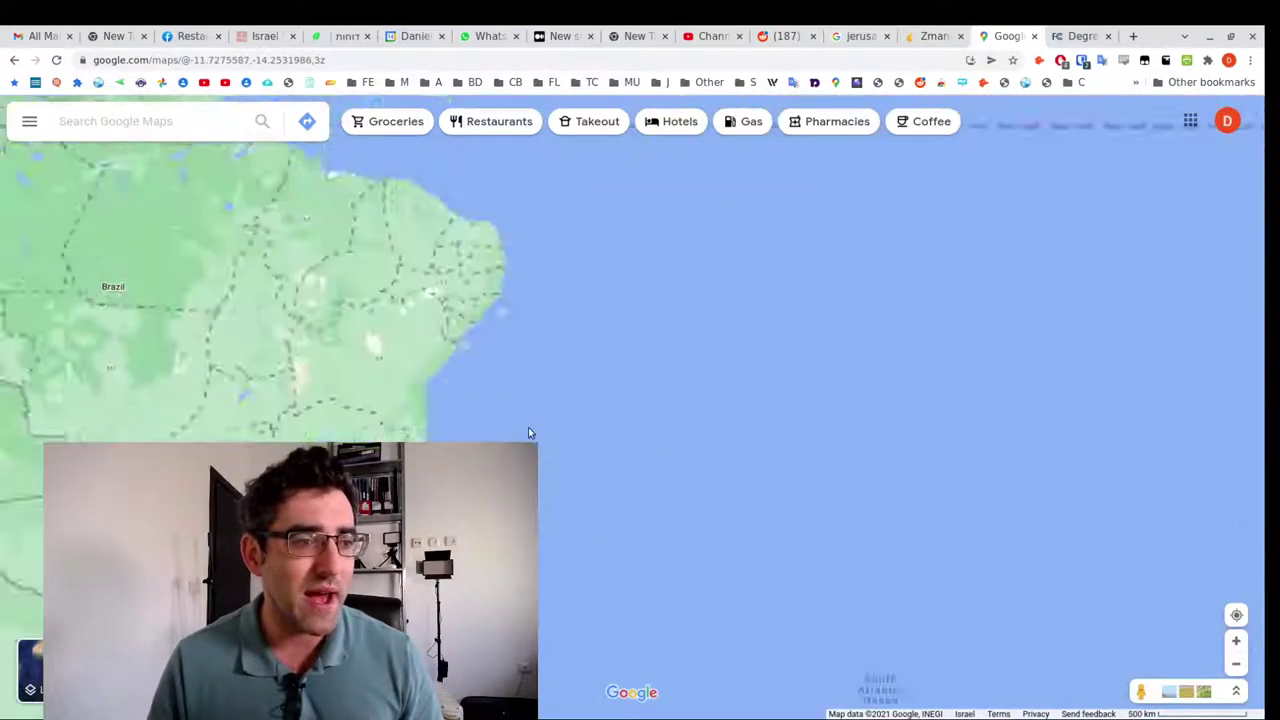
scroll(566, 423, up, 2)
drag(240, 400, 537, 378)
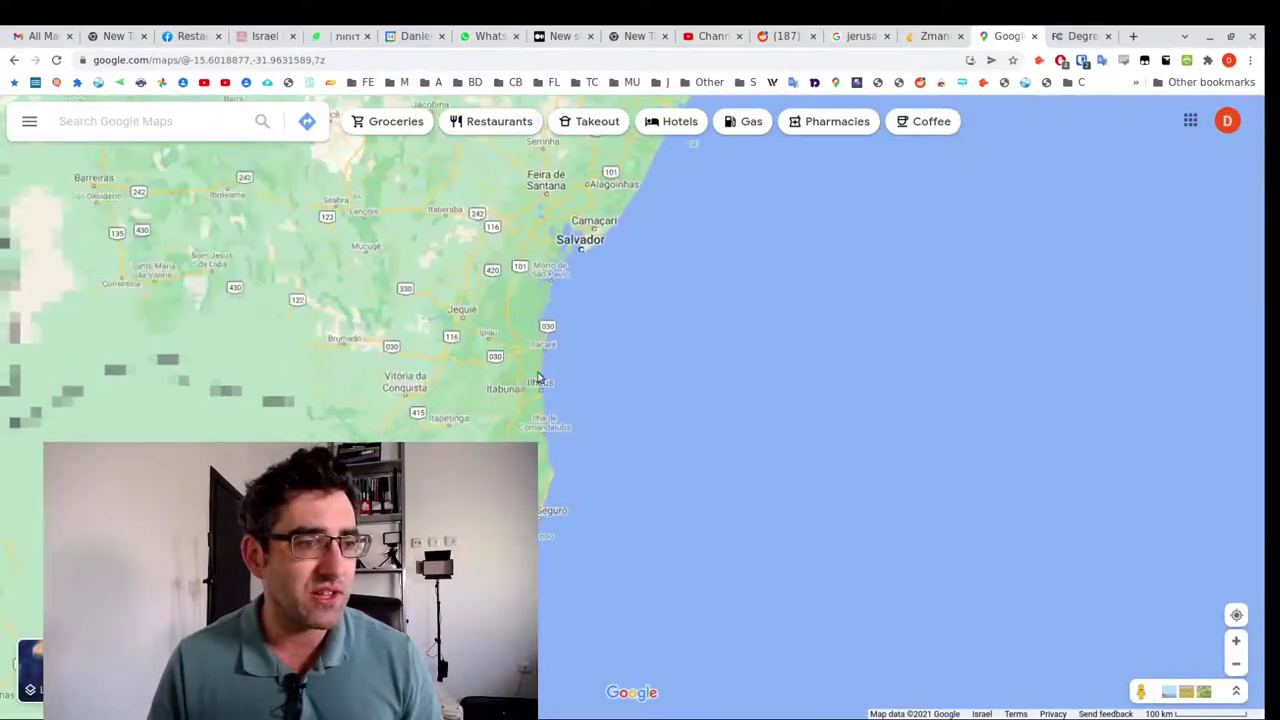
right_click(537, 376)
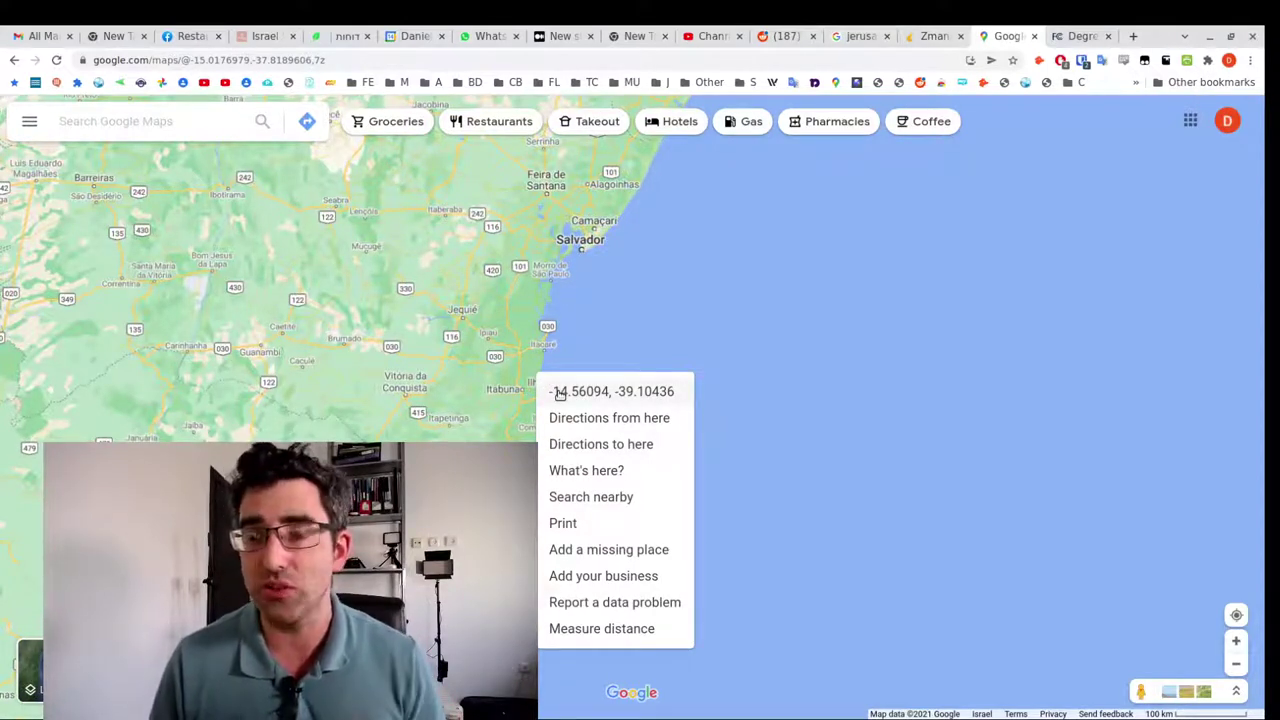
scroll(745, 425, down, 5)
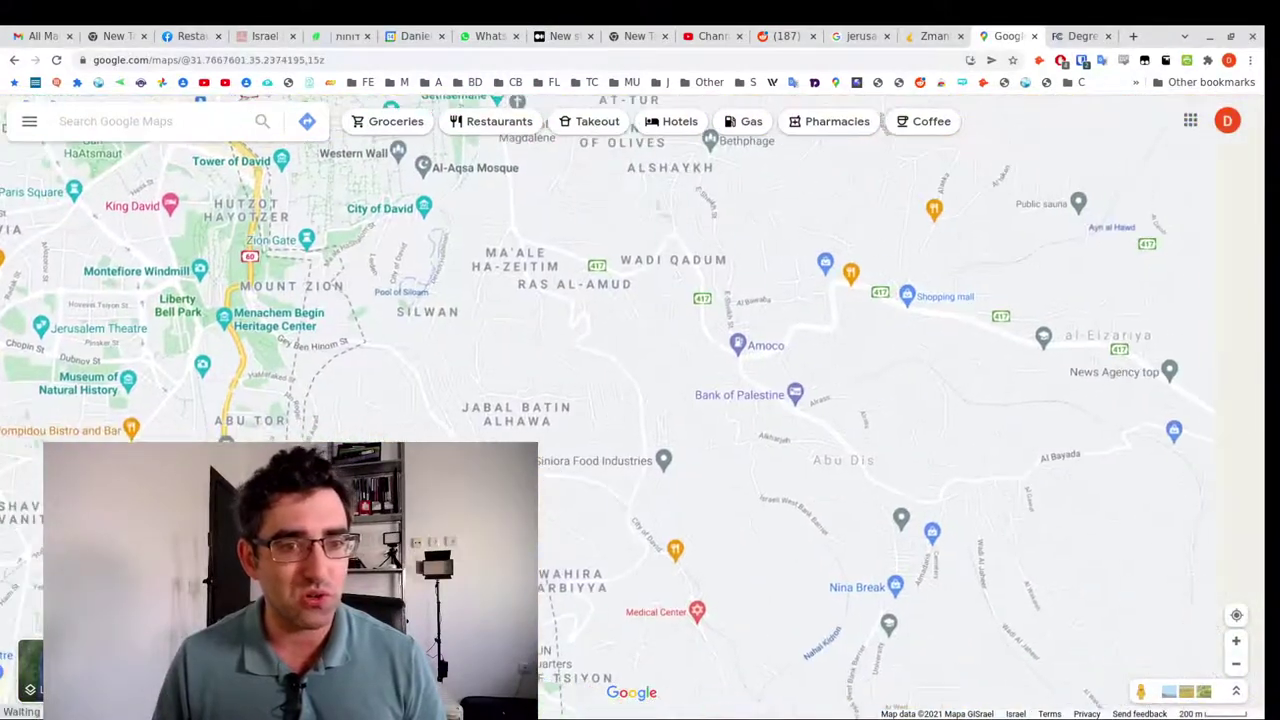
- Copy the map spot's coordinates 31.7573825,35.2412068 and select them in the map address
scroll(571, 470, down, 2)
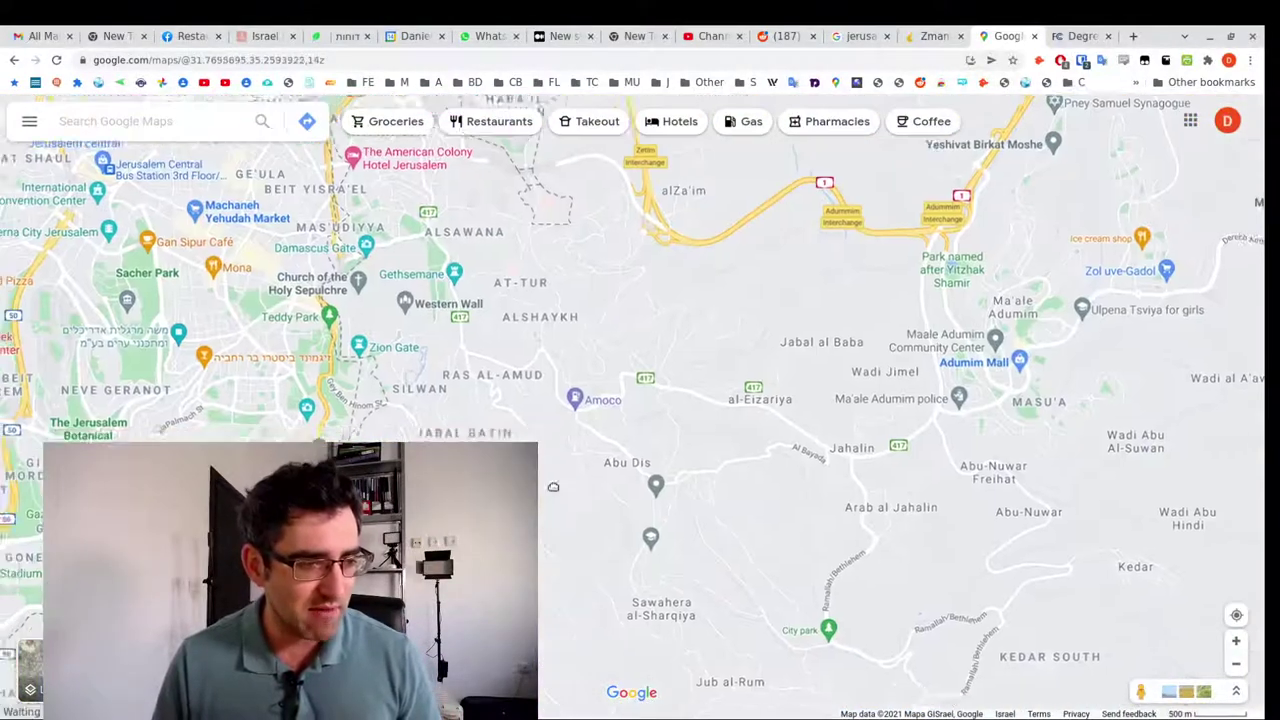
scroll(651, 433, up, 5)
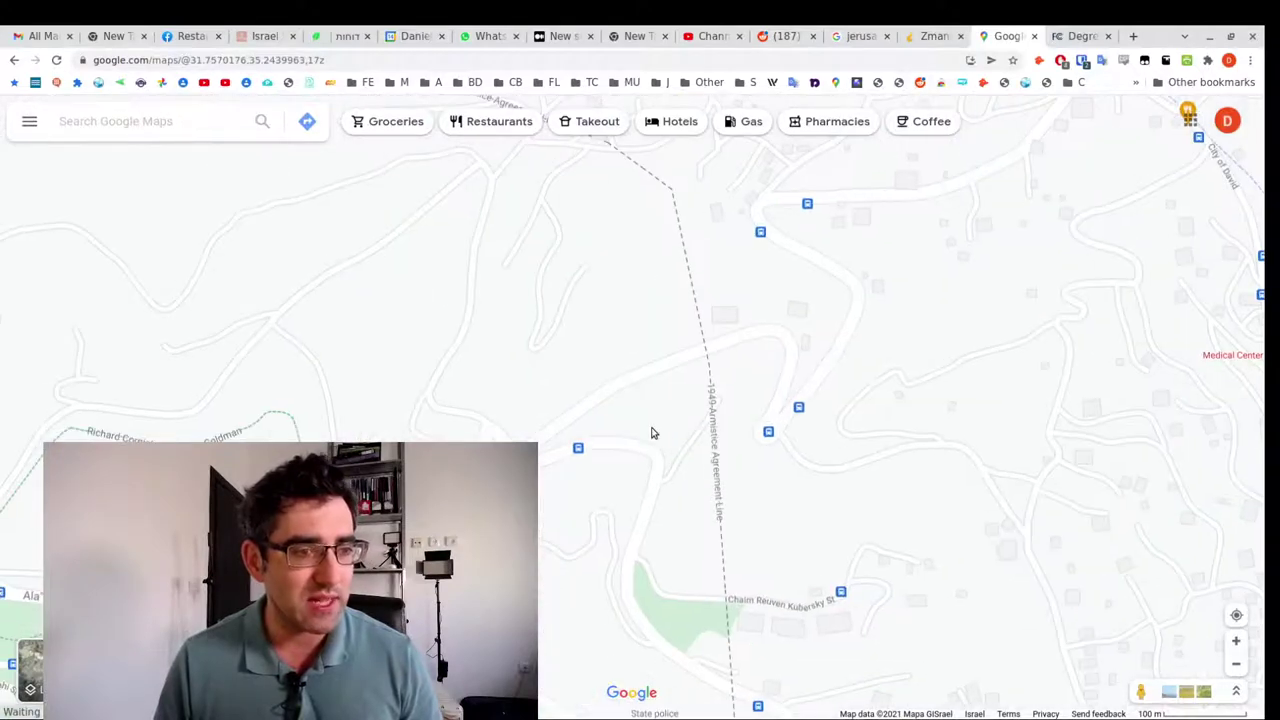
scroll(600, 516, down, 2)
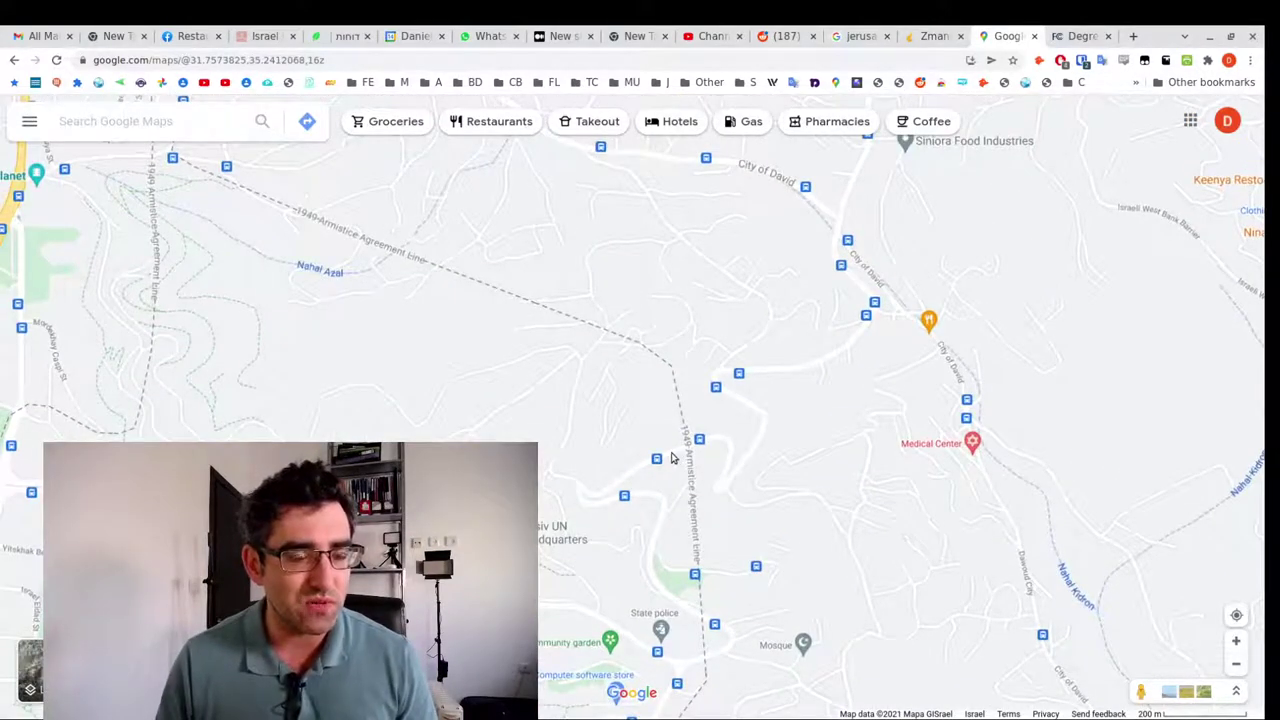
right_click(671, 452)
click(708, 450)
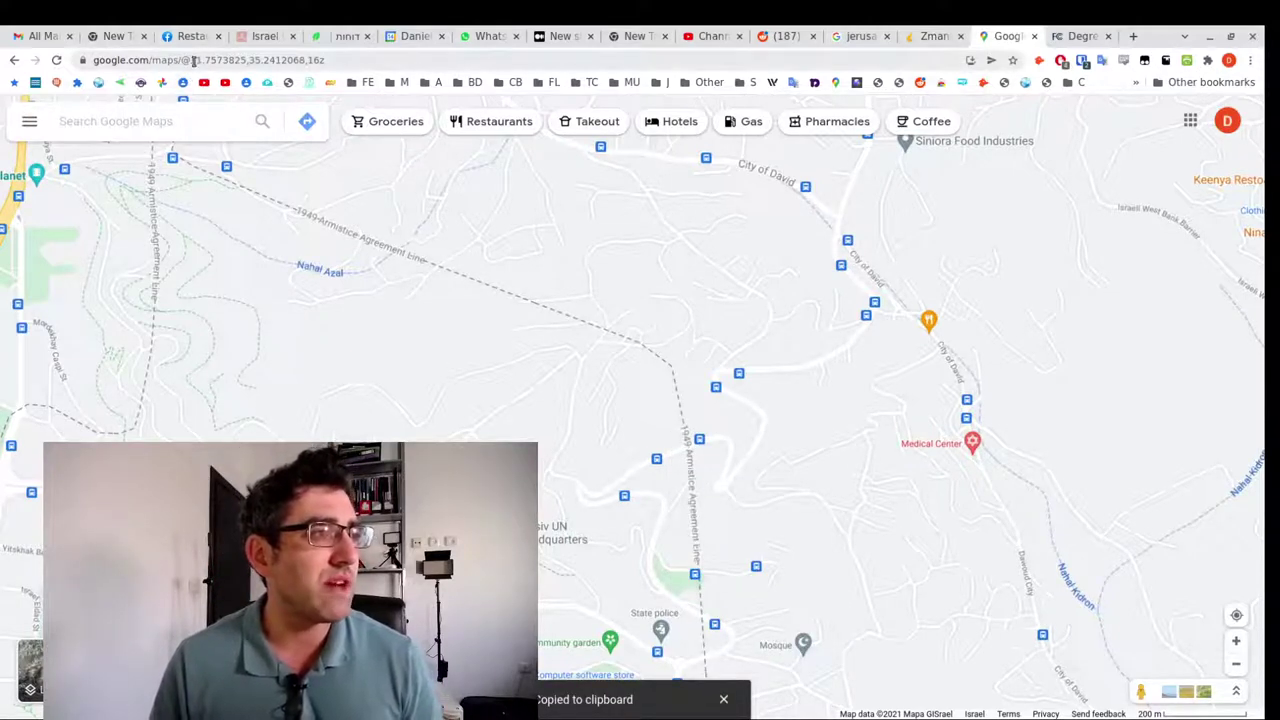
click(195, 60)
drag(195, 60, 362, 60)
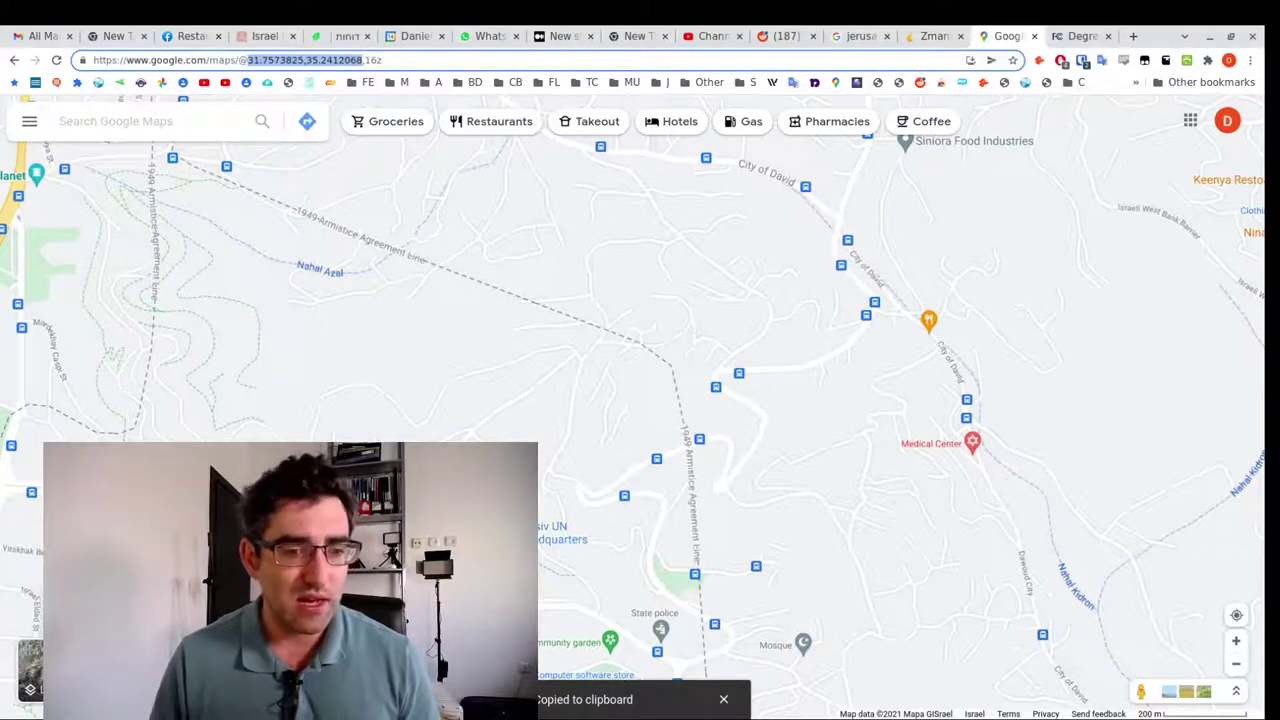
- Replace the old coordinate pair on the Mousepad note's first line with 31.7573825,35.2412068
key(alt+Tab)
drag(845, 362, 937, 207)
drag(771, 245, 591, 250)
key(ctrl+v)
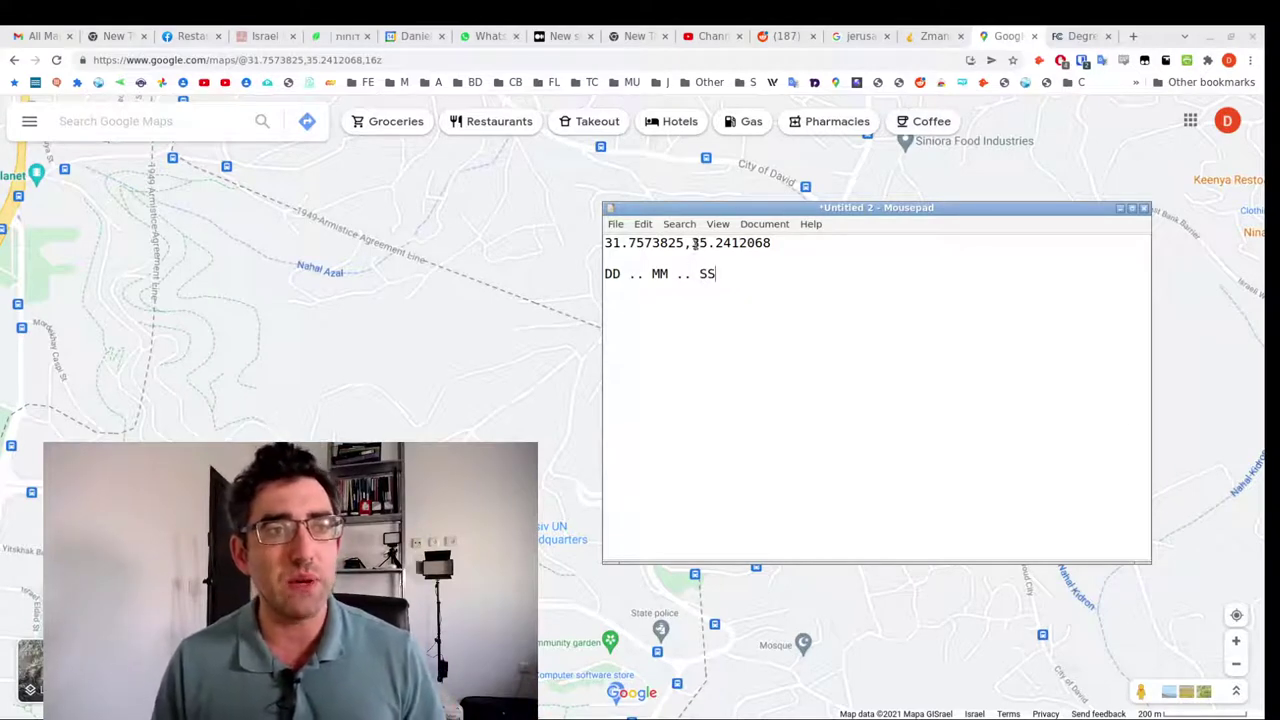
drag(684, 245, 604, 243)
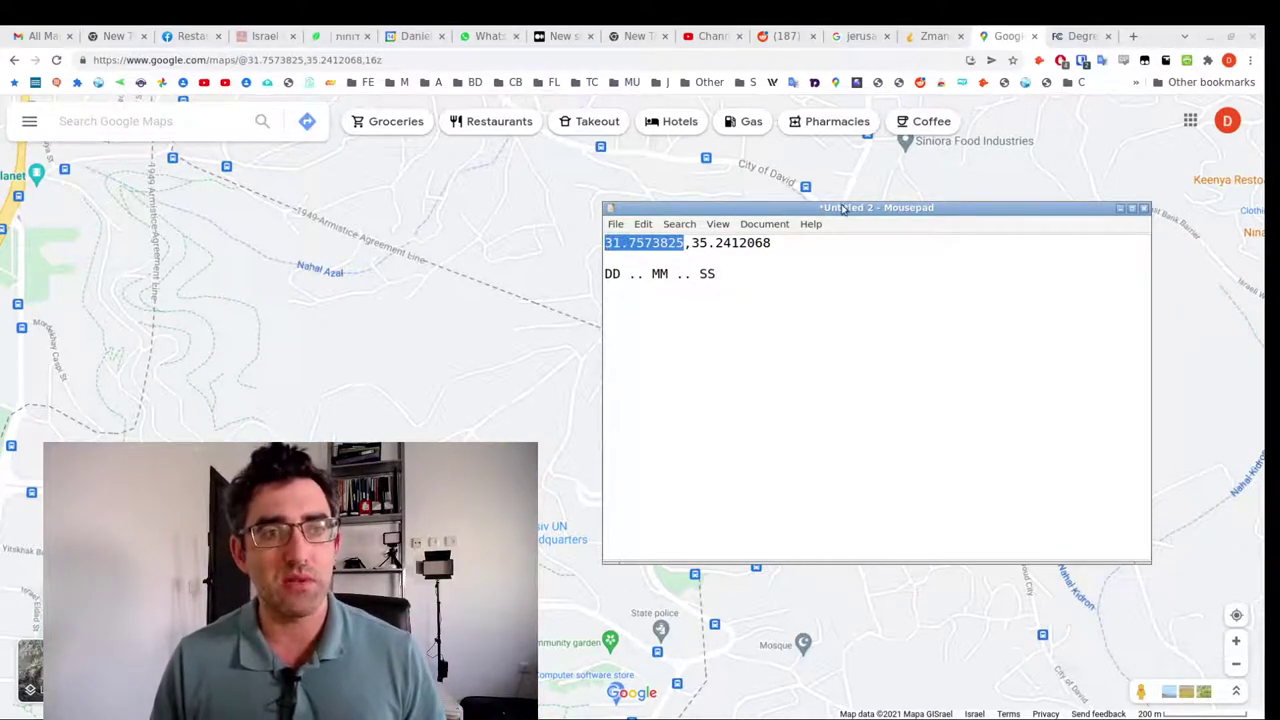
drag(844, 207, 1278, 224)
- Convert 31.7573825 to 31° 45' 26.5788" in the FCC converter, then return to the Zmanim page
click(1080, 36)
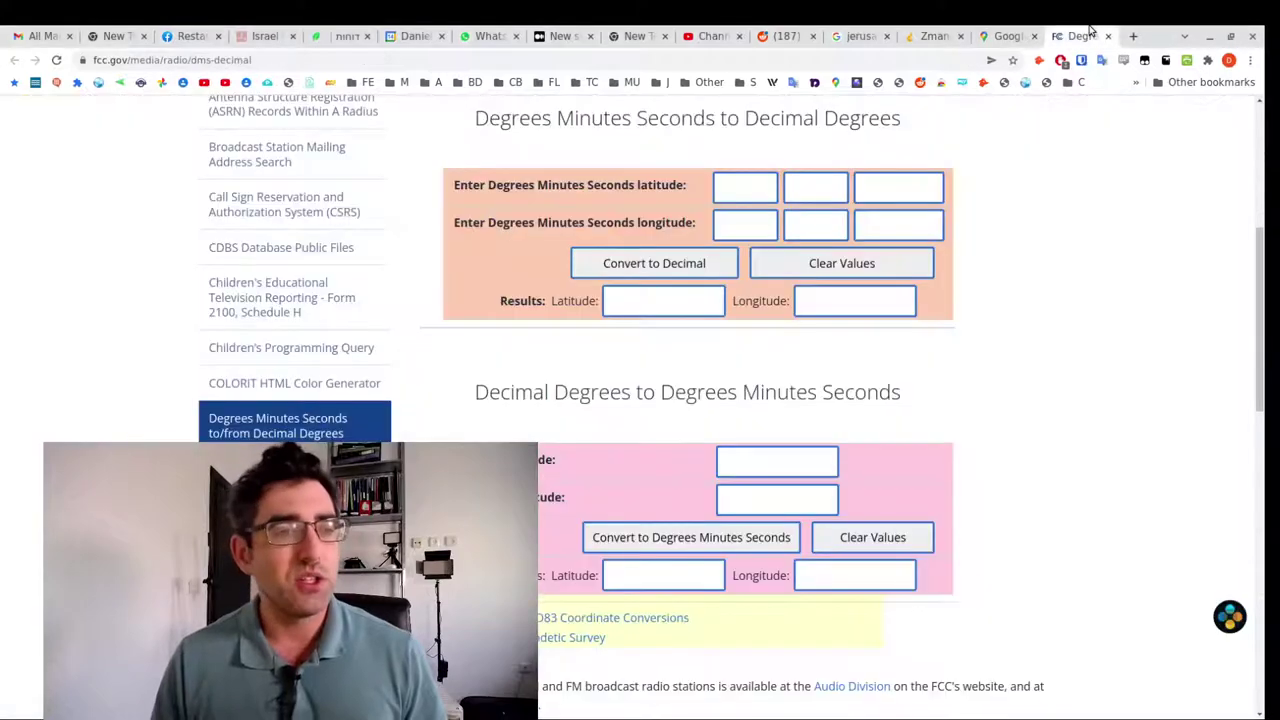
click(763, 460)
key(ctrl+v)
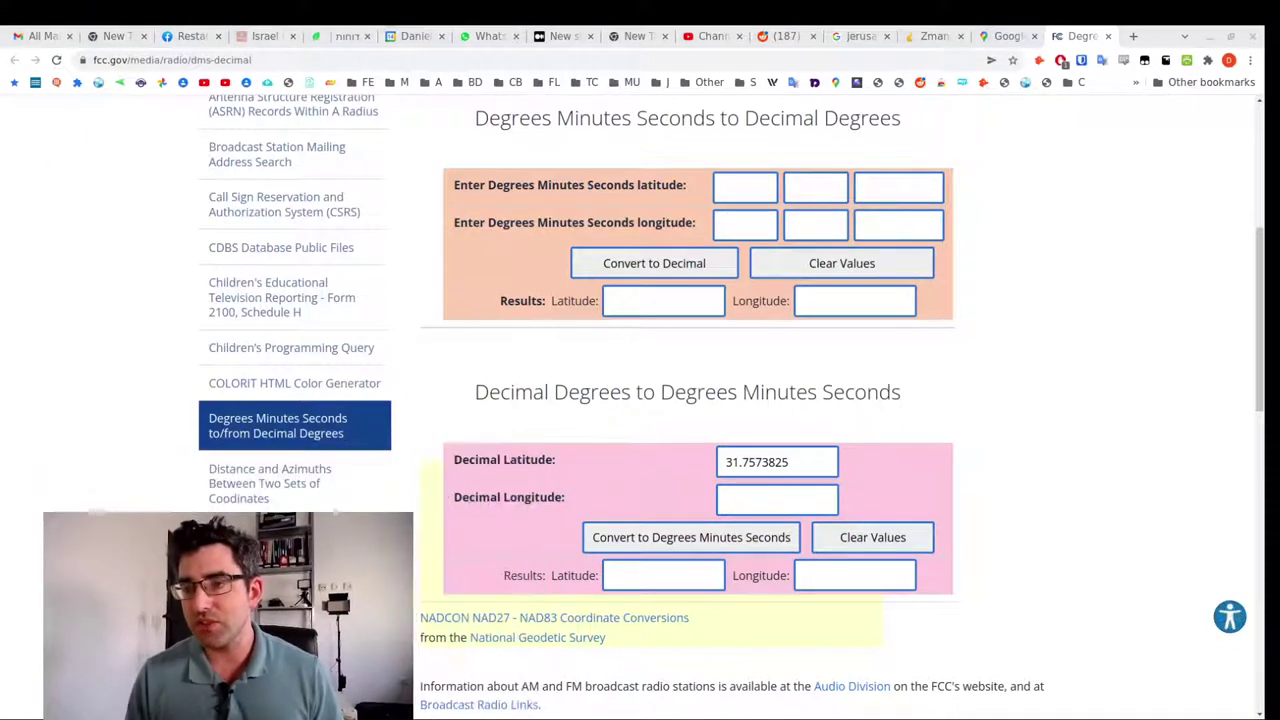
click(771, 500)
key(ctrl+v)
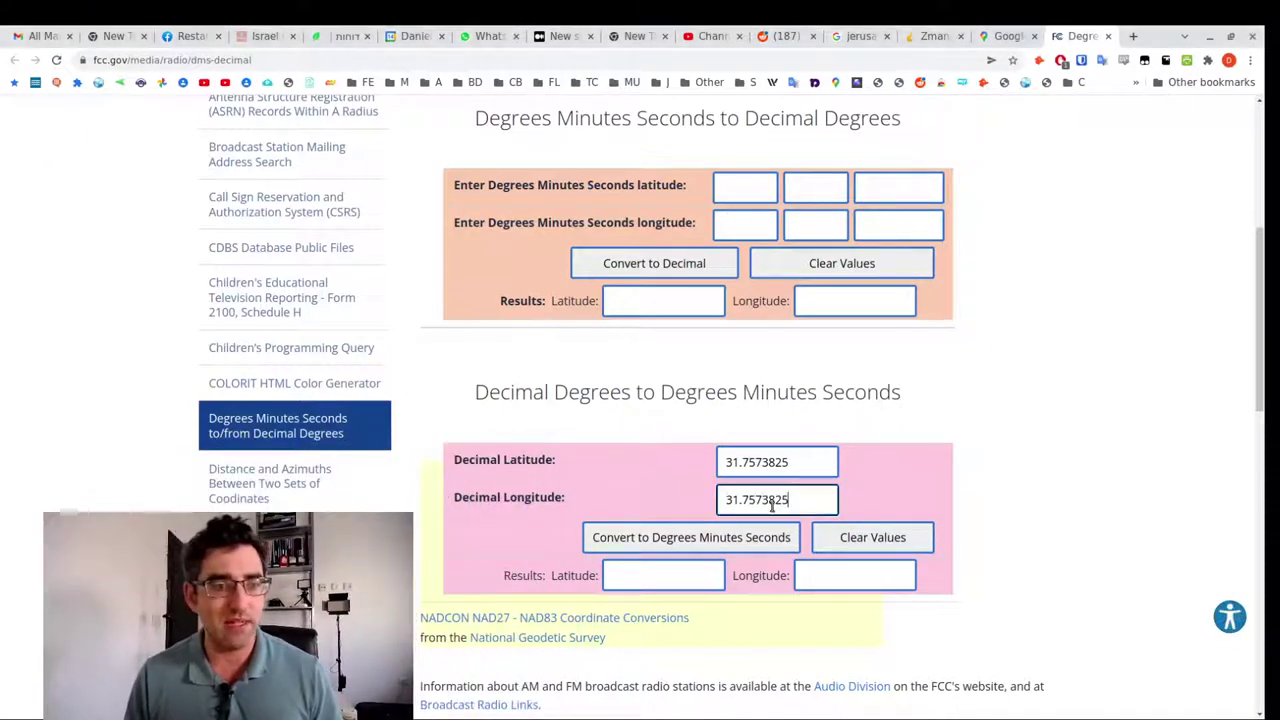
click(668, 538)
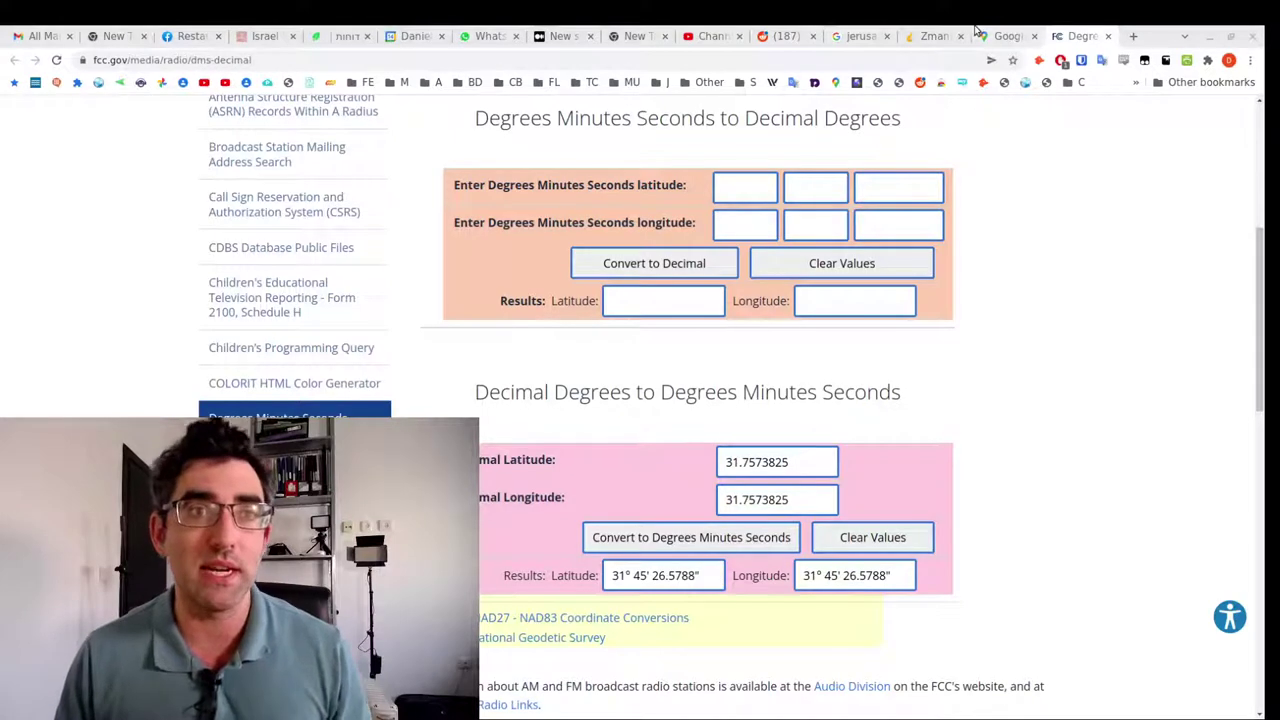
click(930, 36)
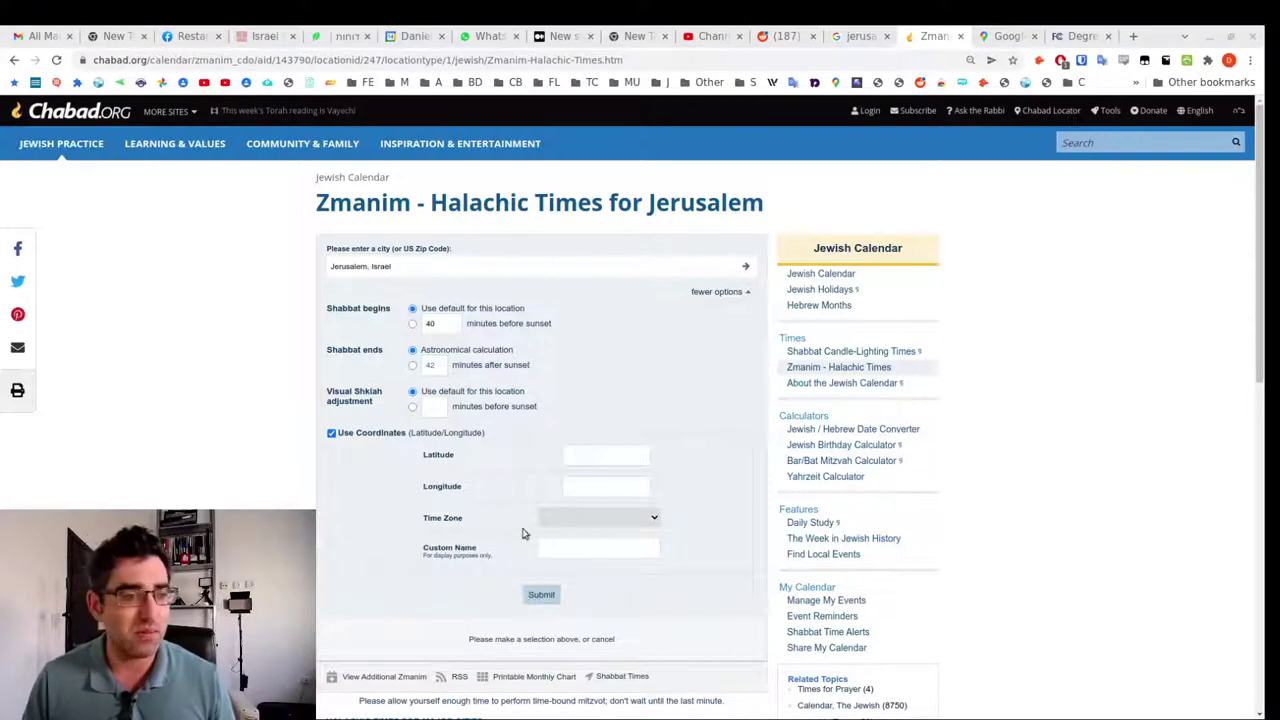
- Enter latitude 31.7573825, longitude 35.2412068 and custom name 'East Talpiot', then submit
click(591, 455)
key(ctrl+v)
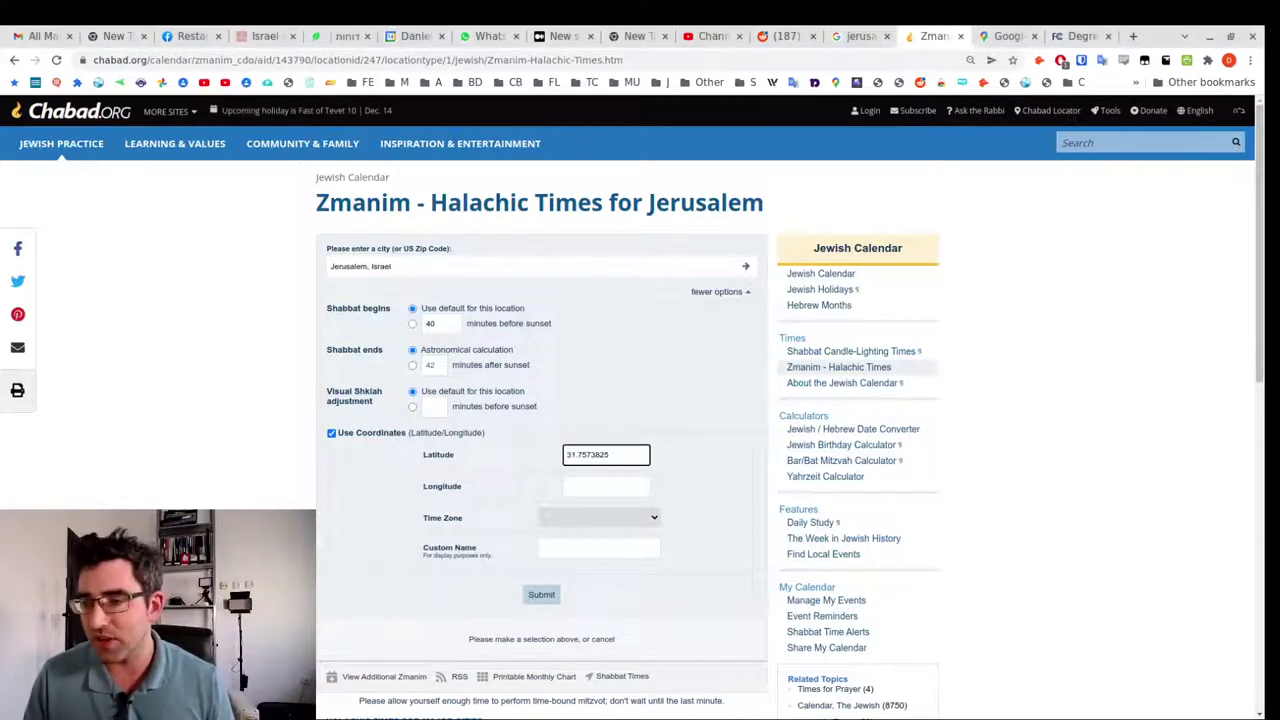
key(alt+Tab)
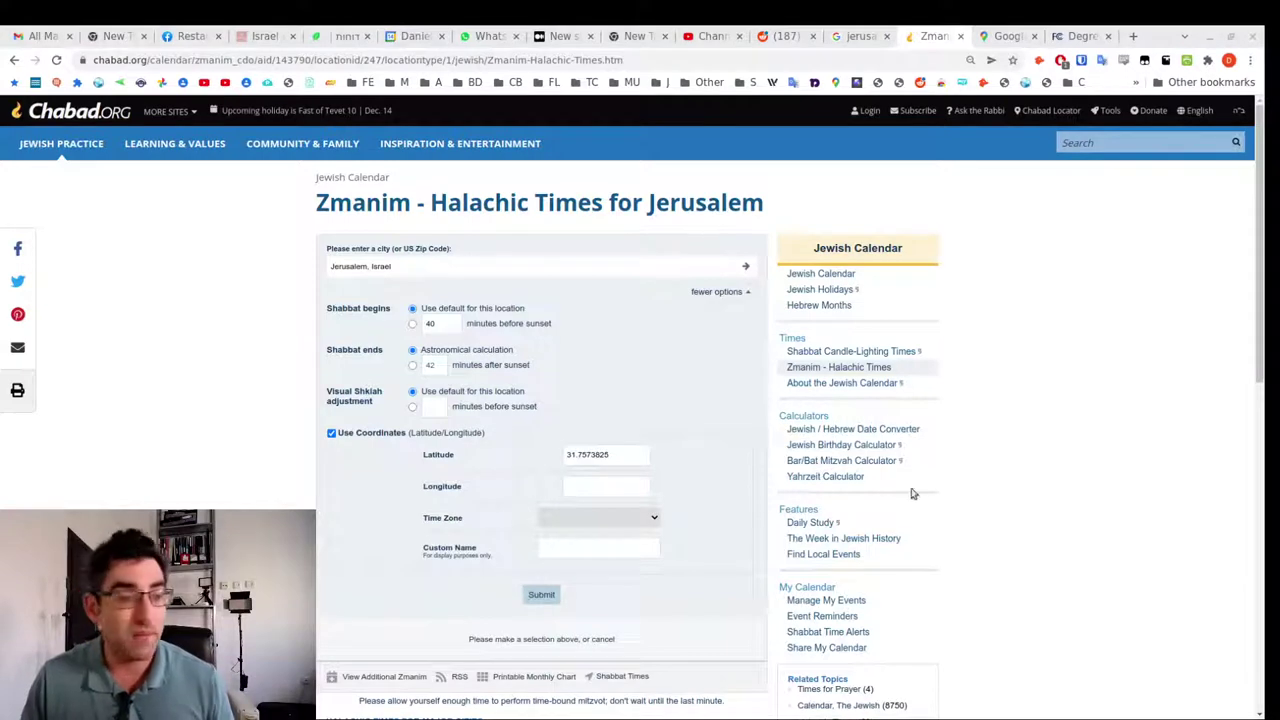
click(588, 484)
key(ctrl+v)
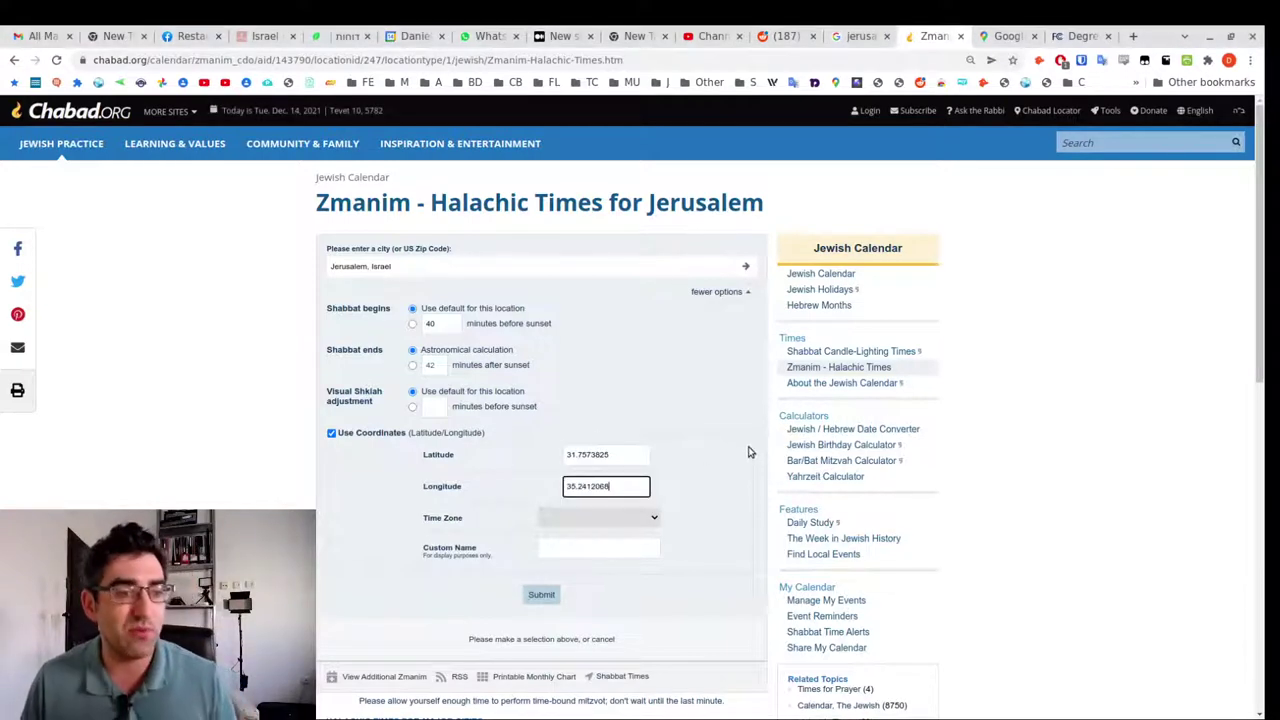
click(602, 546)
text(East Talpiot)
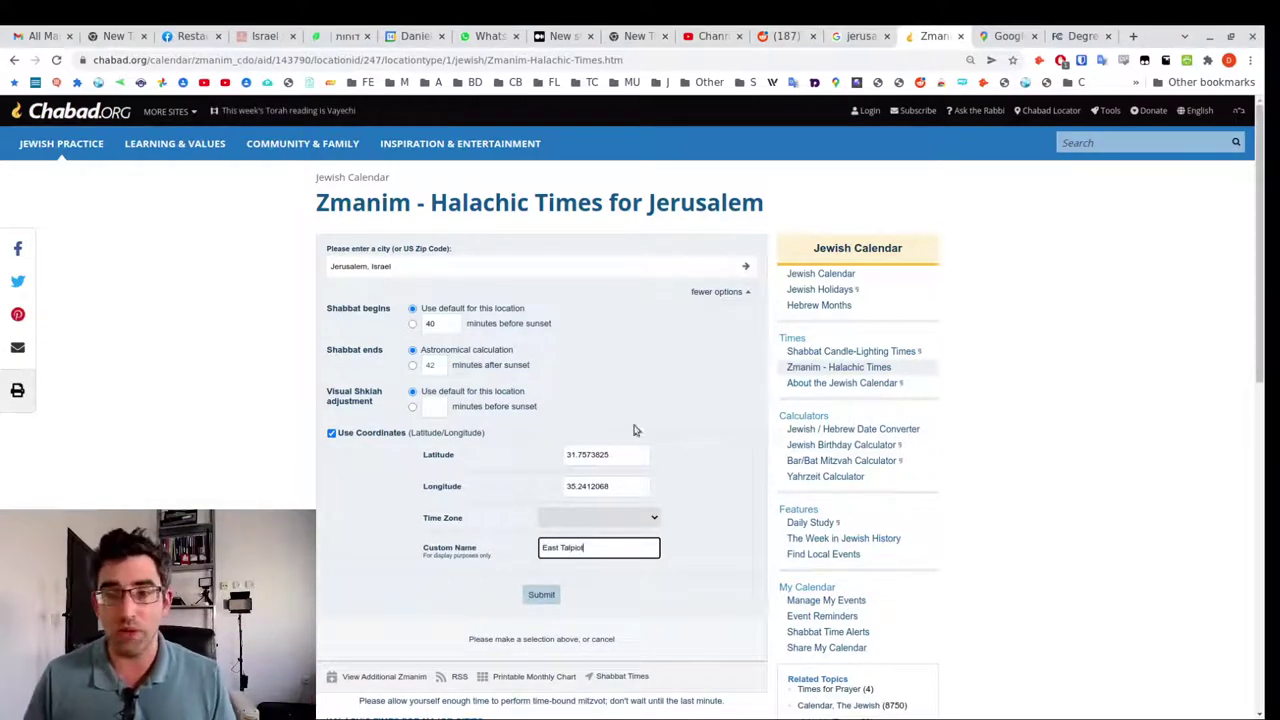
click(540, 596)
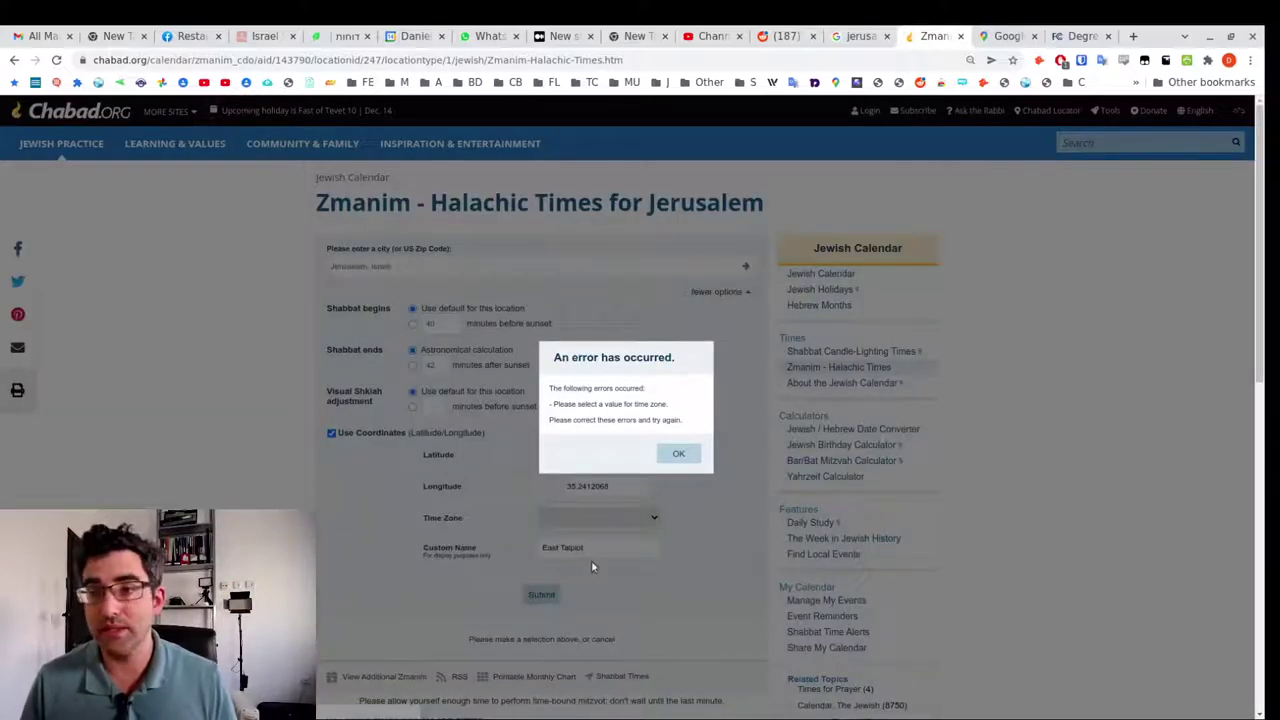
- Fix the missing time zone by choosing (UTC+02:00) Damascus and resubmit to show the times
click(677, 457)
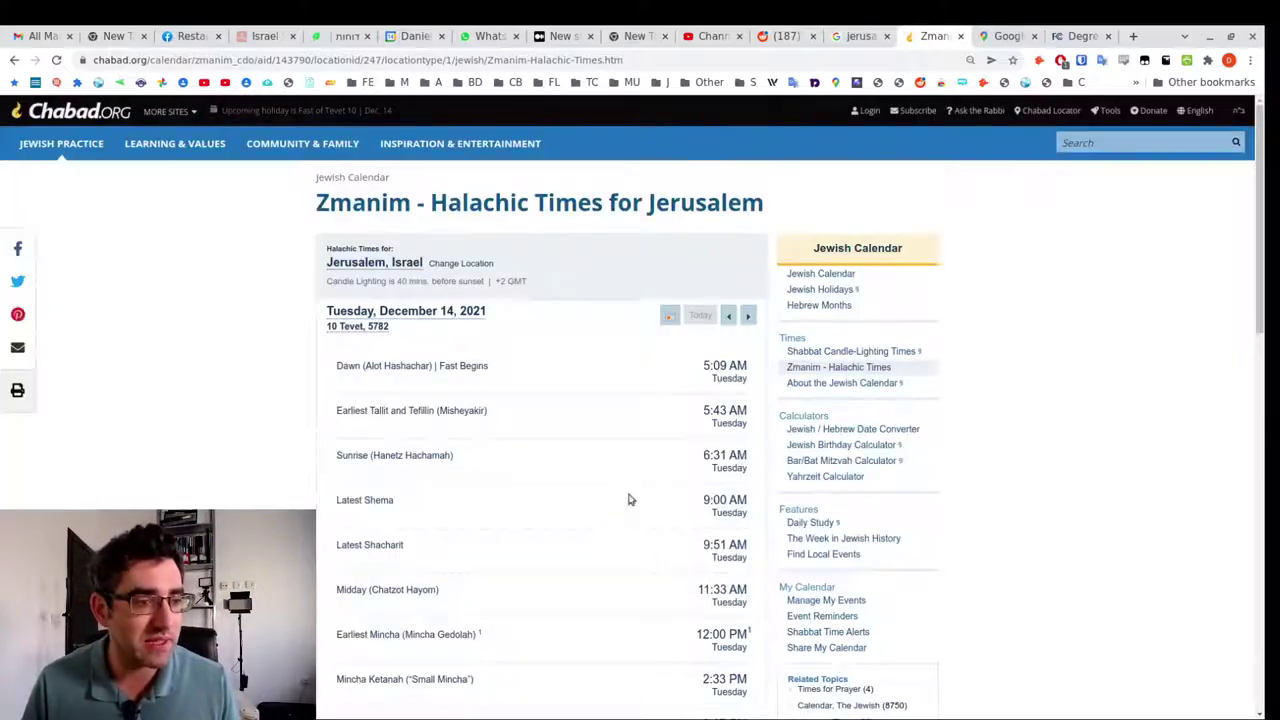
click(471, 270)
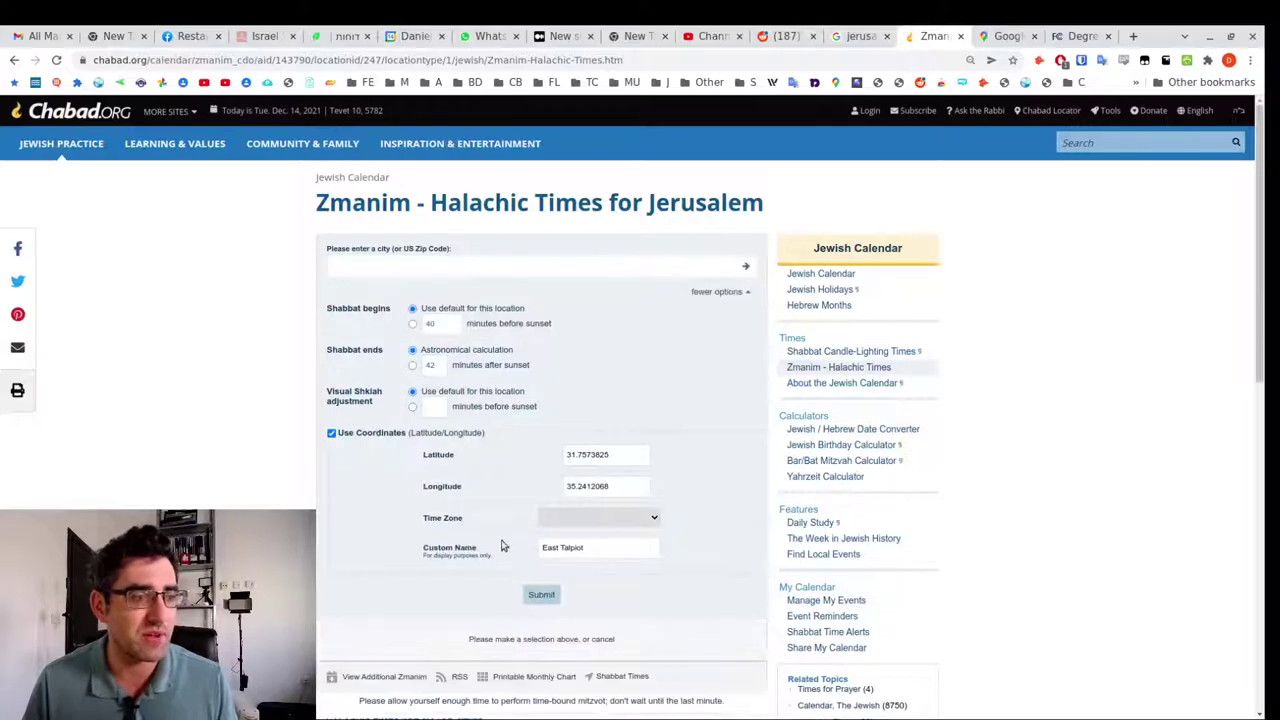
click(586, 520)
scroll(597, 572, down, 15)
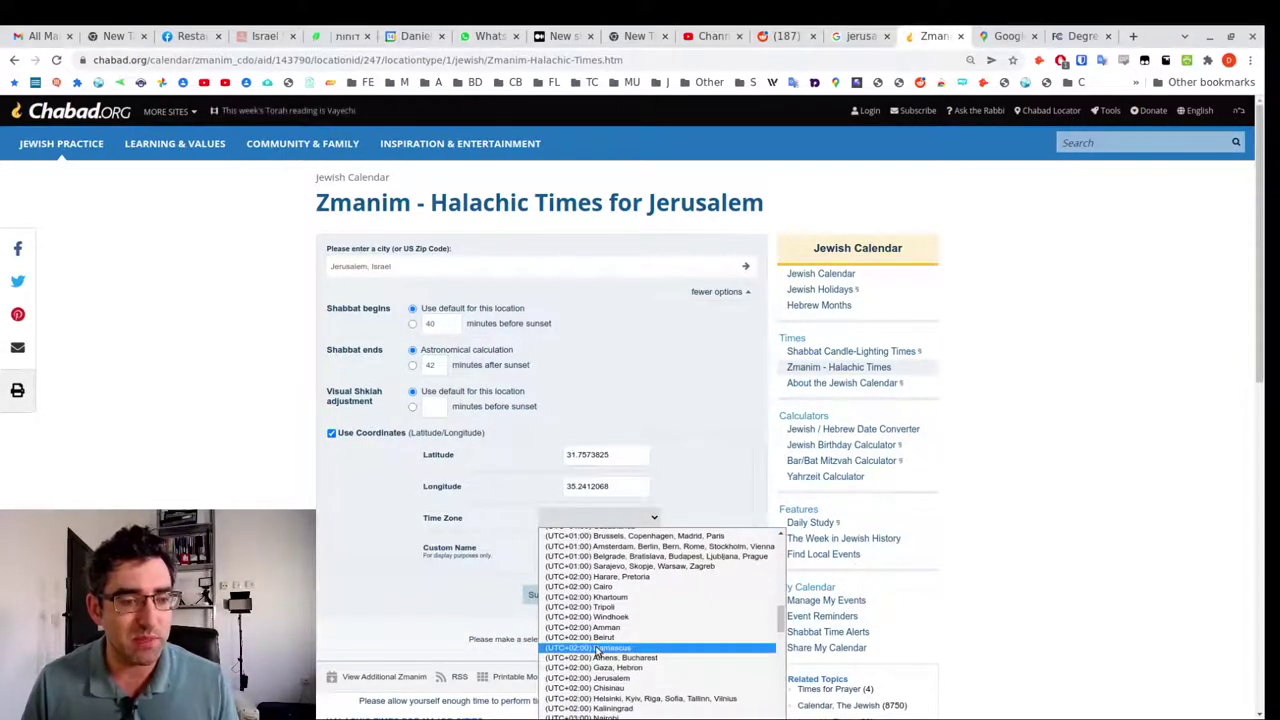
click(606, 650)
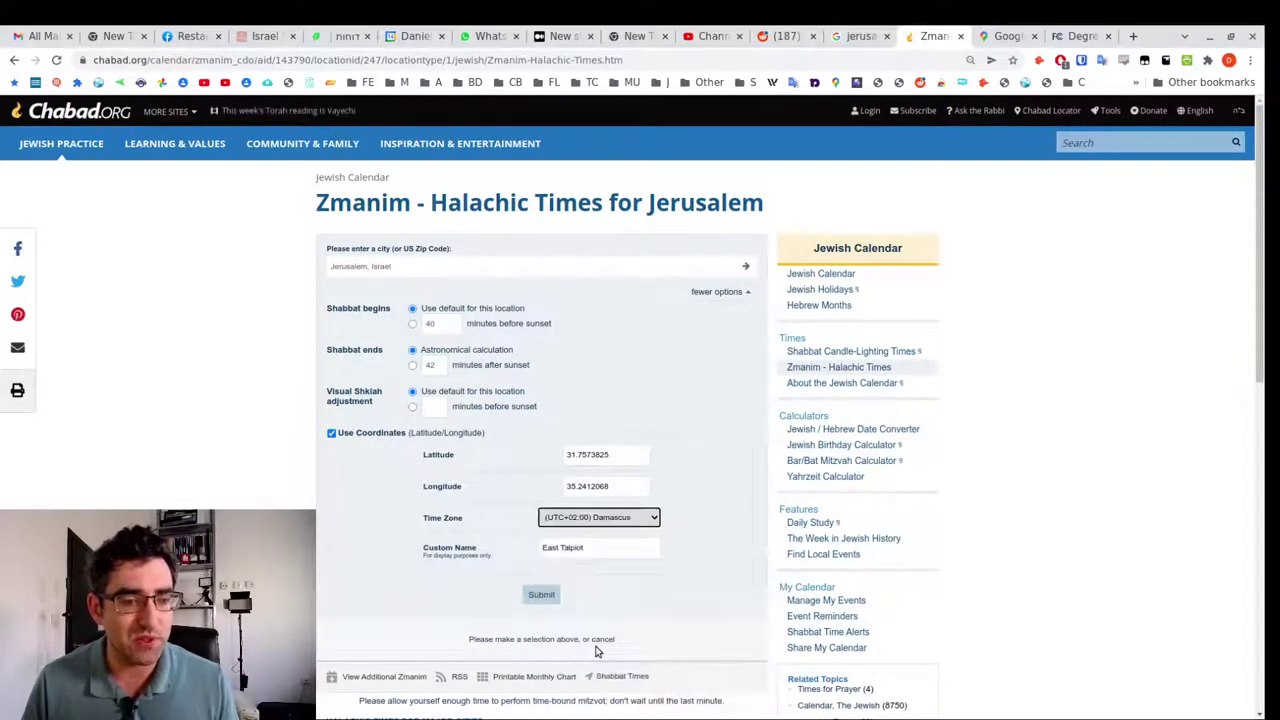
click(548, 603)
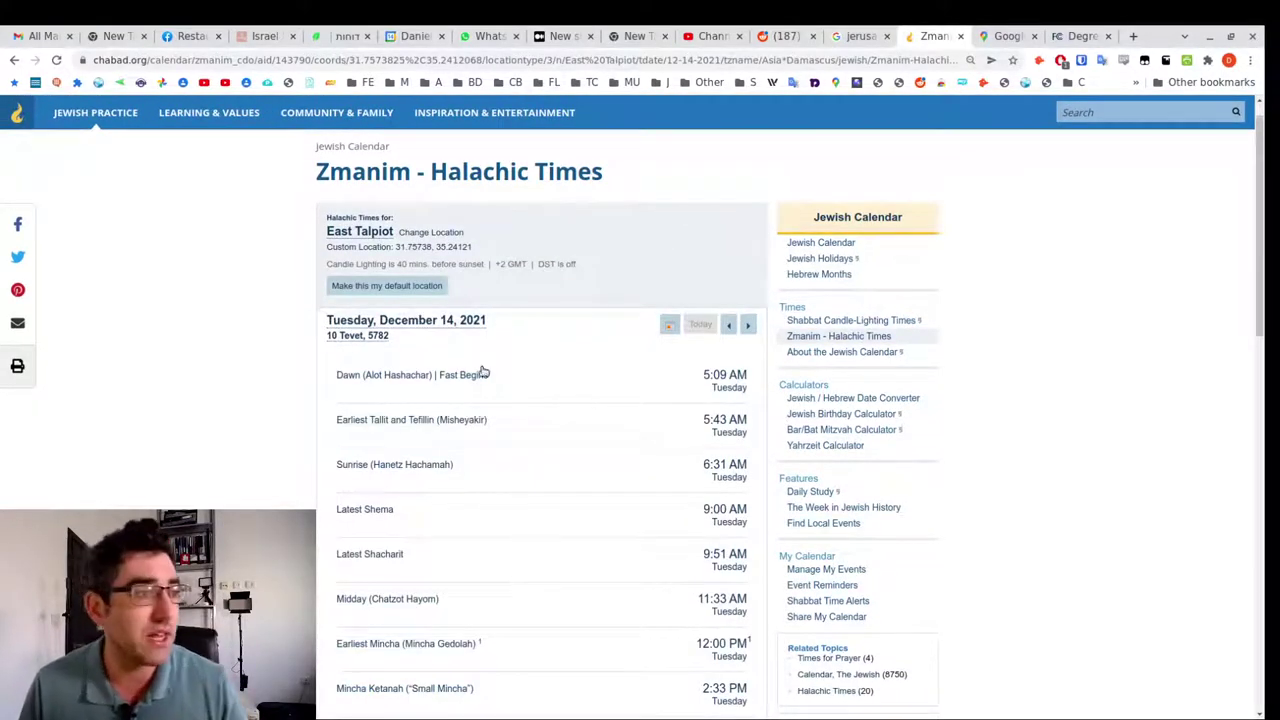
key(ctrl+plus)
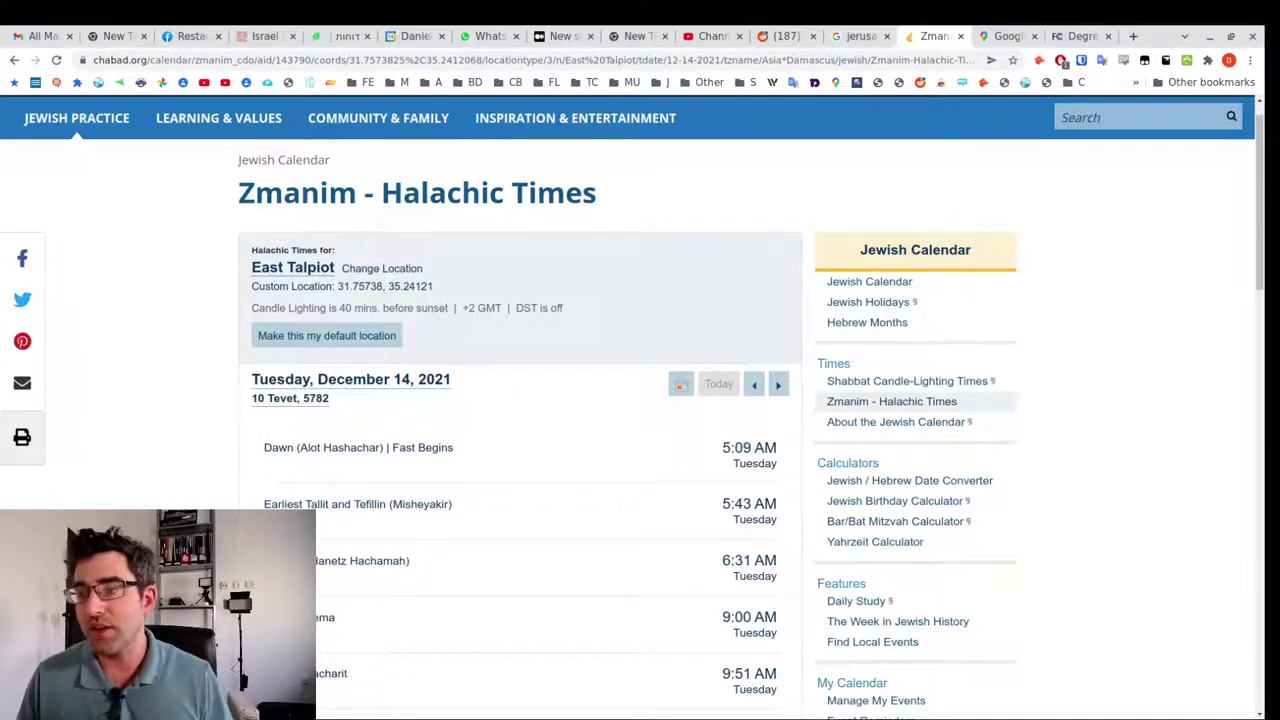
- Check the converted latitude, then scroll East Talpiot's times to nightfall at 5:04 PM
click(1080, 36)
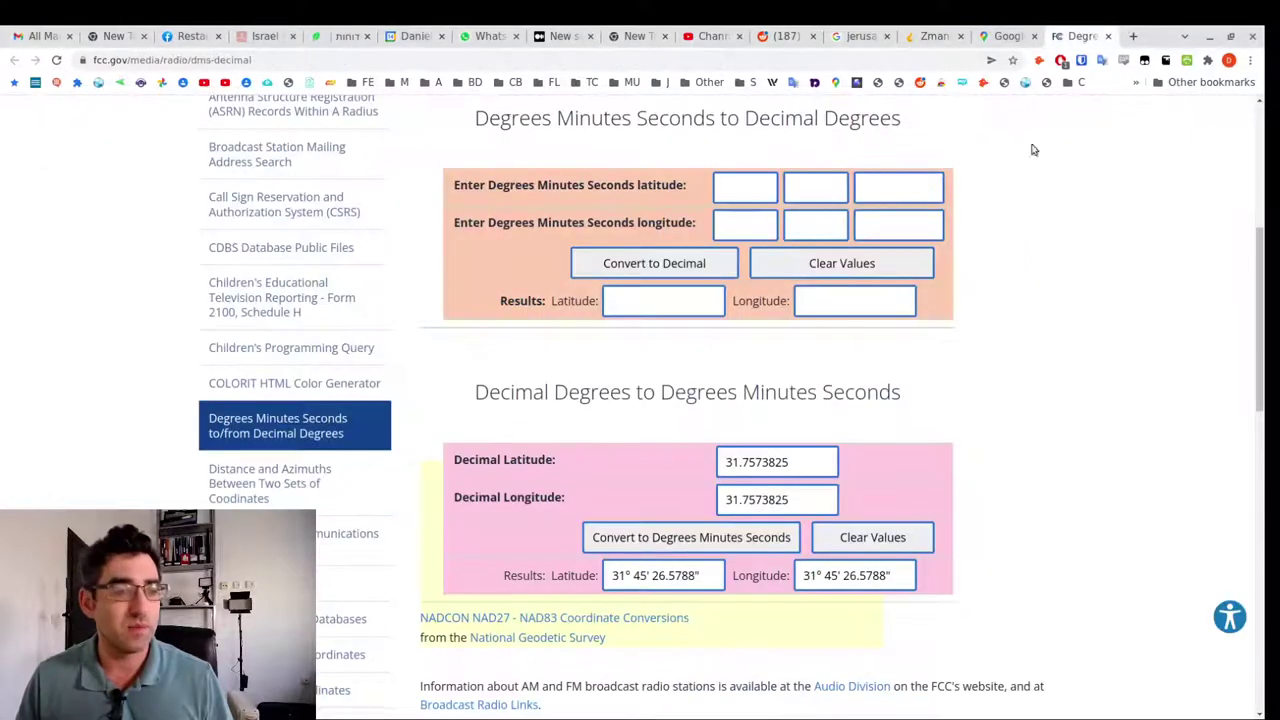
click(645, 576)
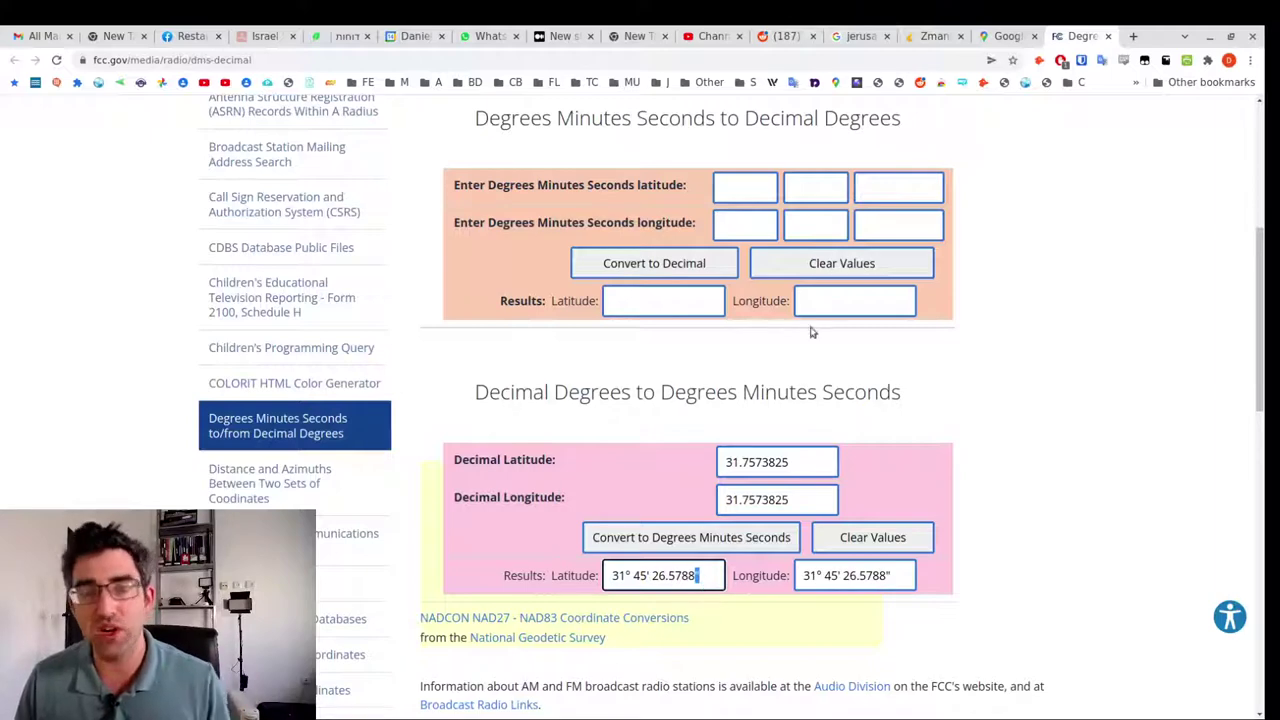
click(937, 34)
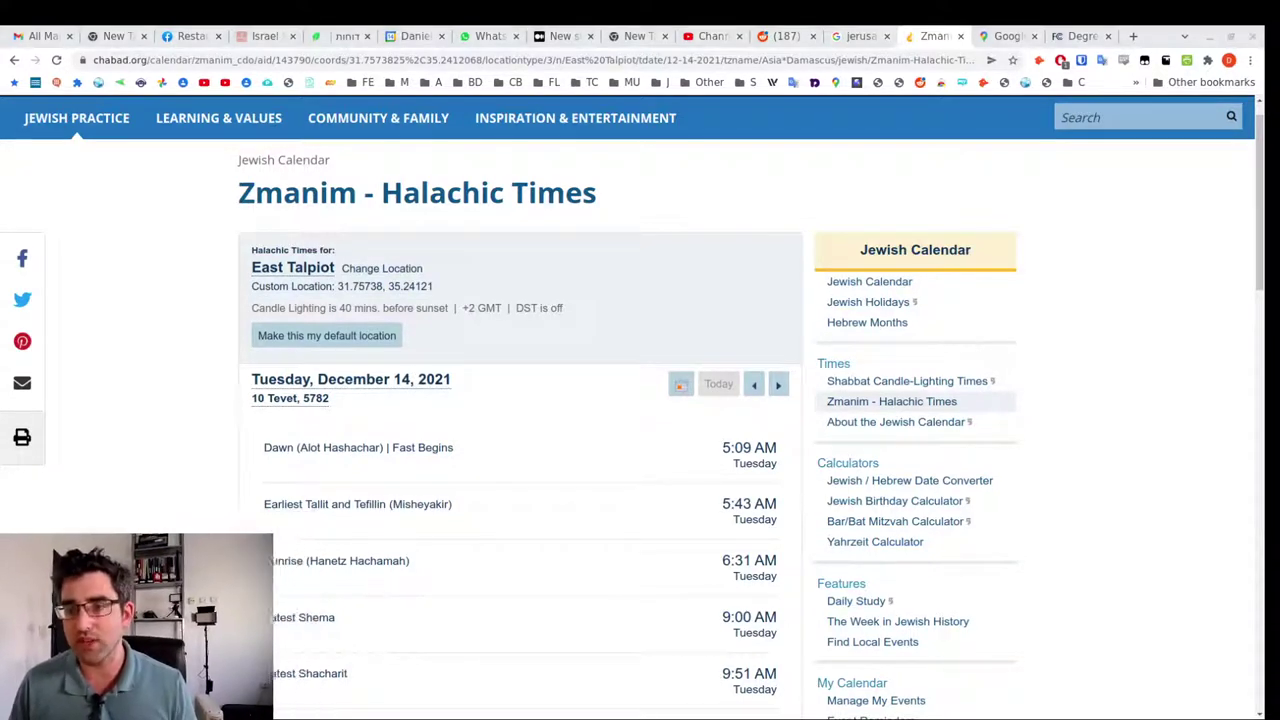
scroll(775, 404, down, 2)
scroll(775, 404, down, 2)
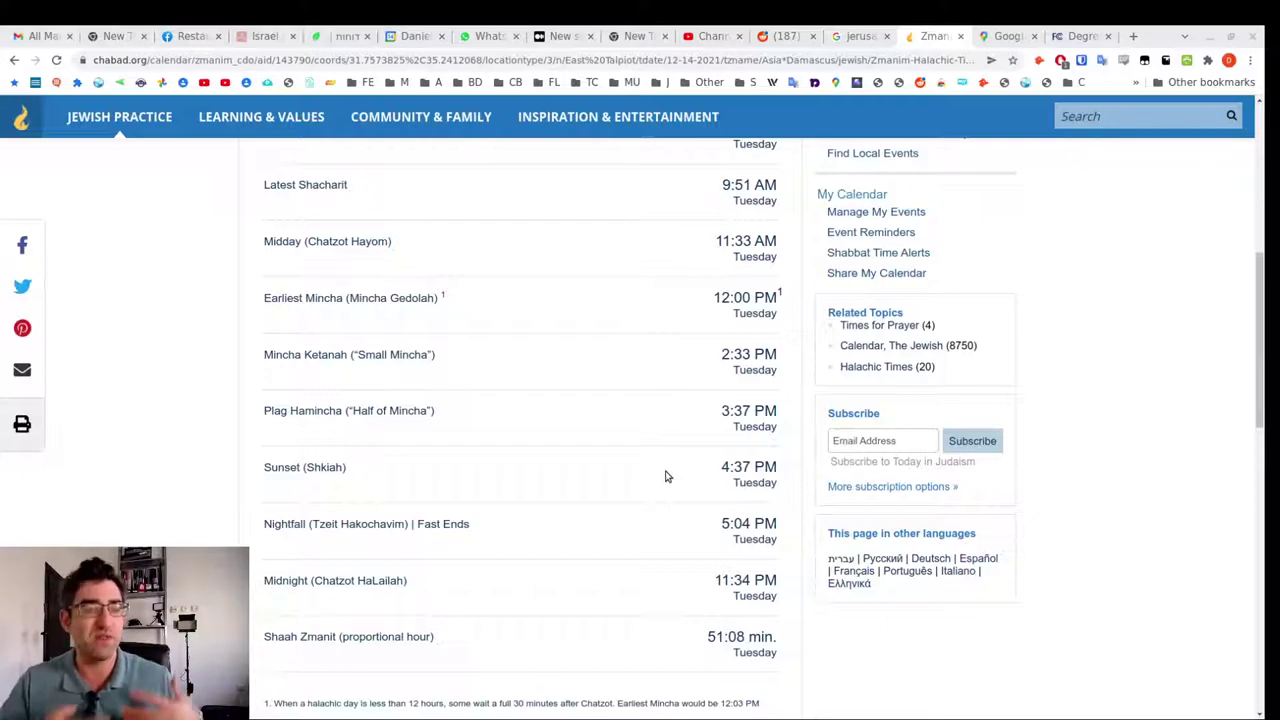
scroll(365, 443, up, 5)
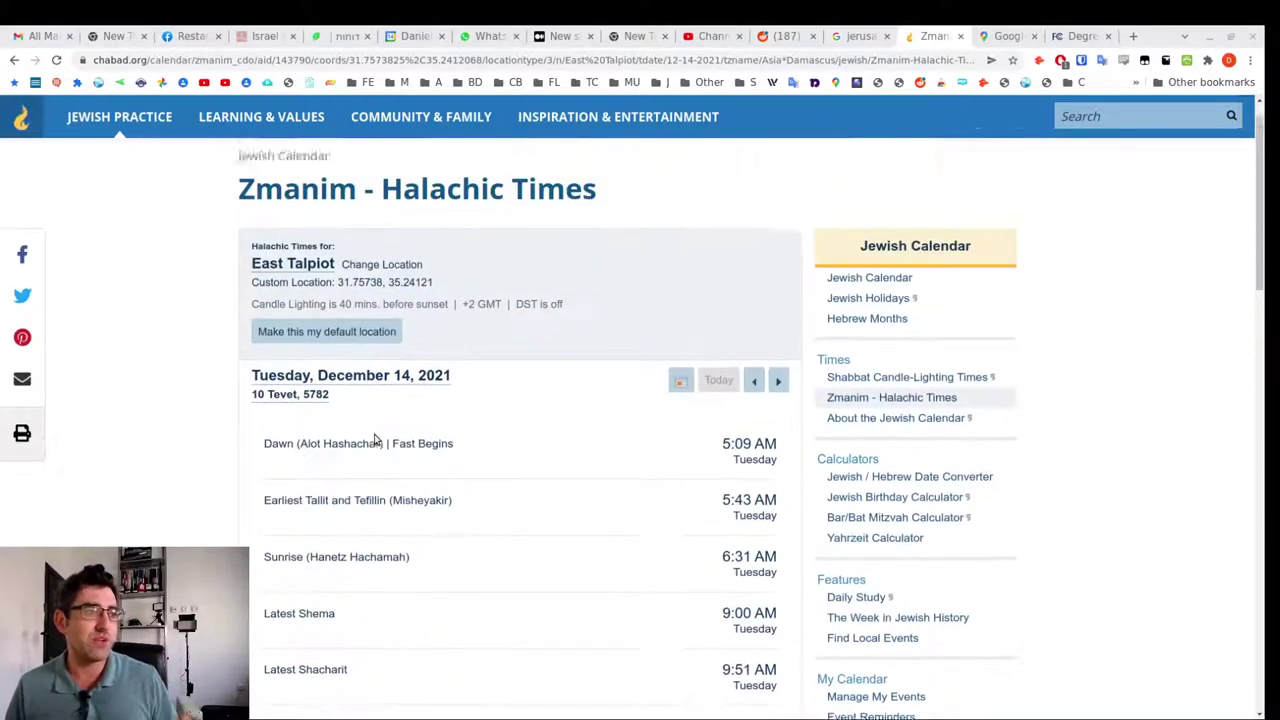
scroll(378, 440, down, 2)
scroll(380, 441, down, 4)
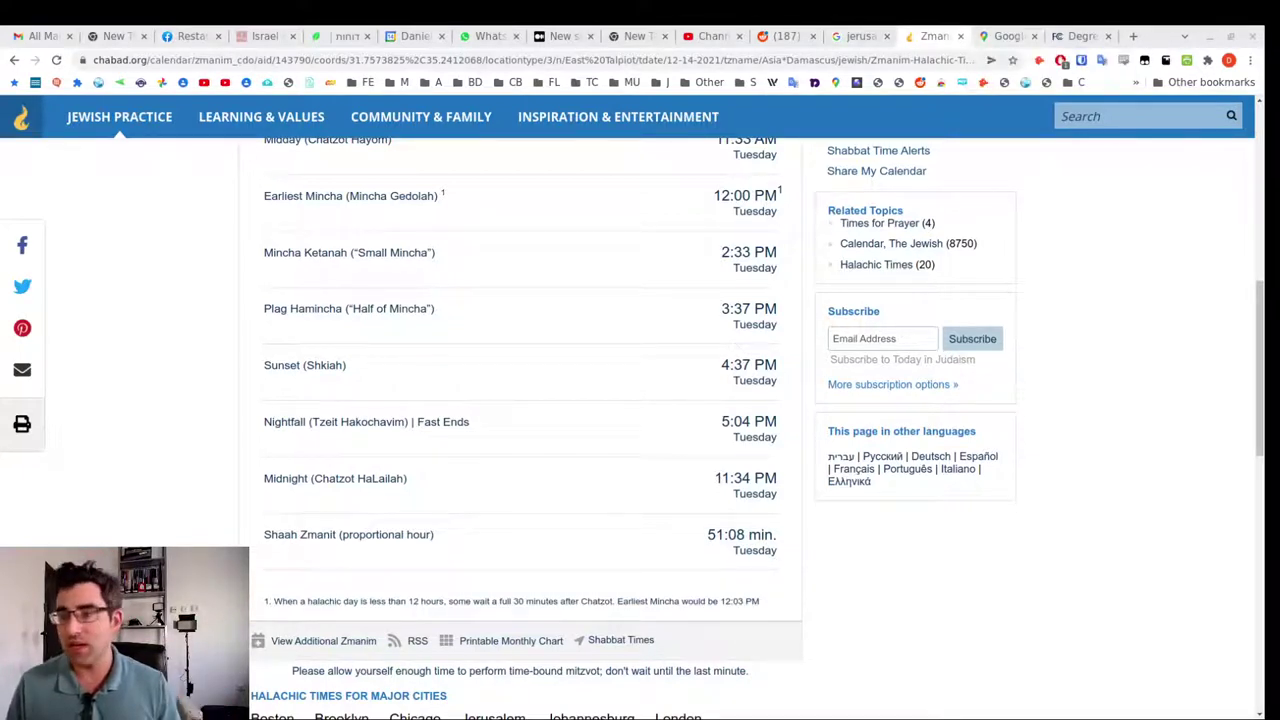
- Add the line 'East Talpiot tzeit = 17:04' above the coordinates in the note
key(alt+Tab)
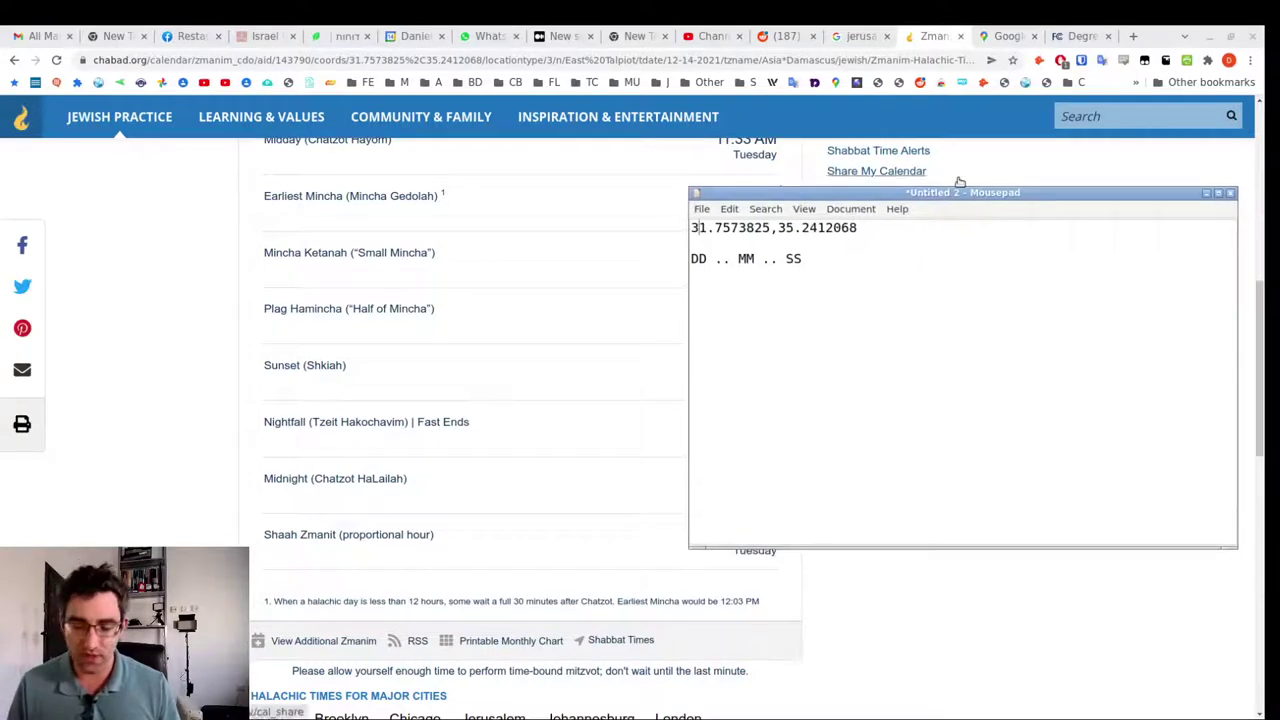
key(Return)
key(Return)
key(Up)
key(Up)
text(East Talpiot)
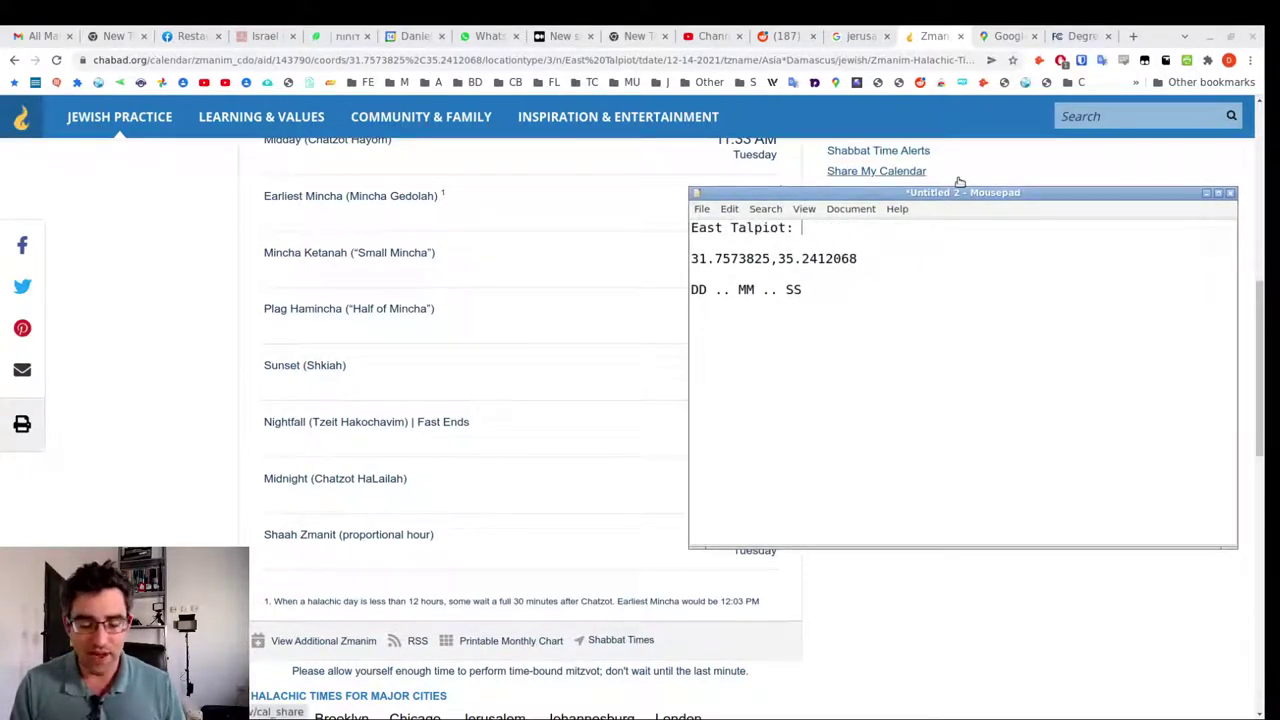
key(BackSpace)
key(BackSpace)
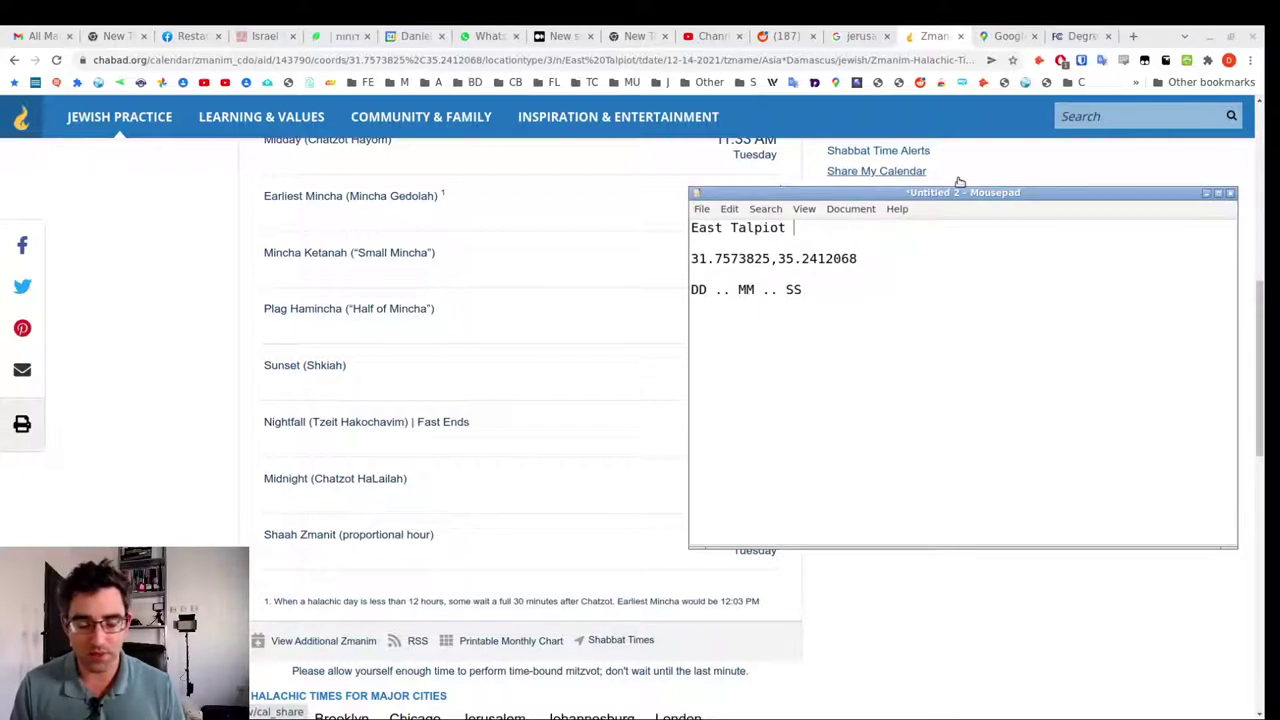
text(tzeit = 17:04)
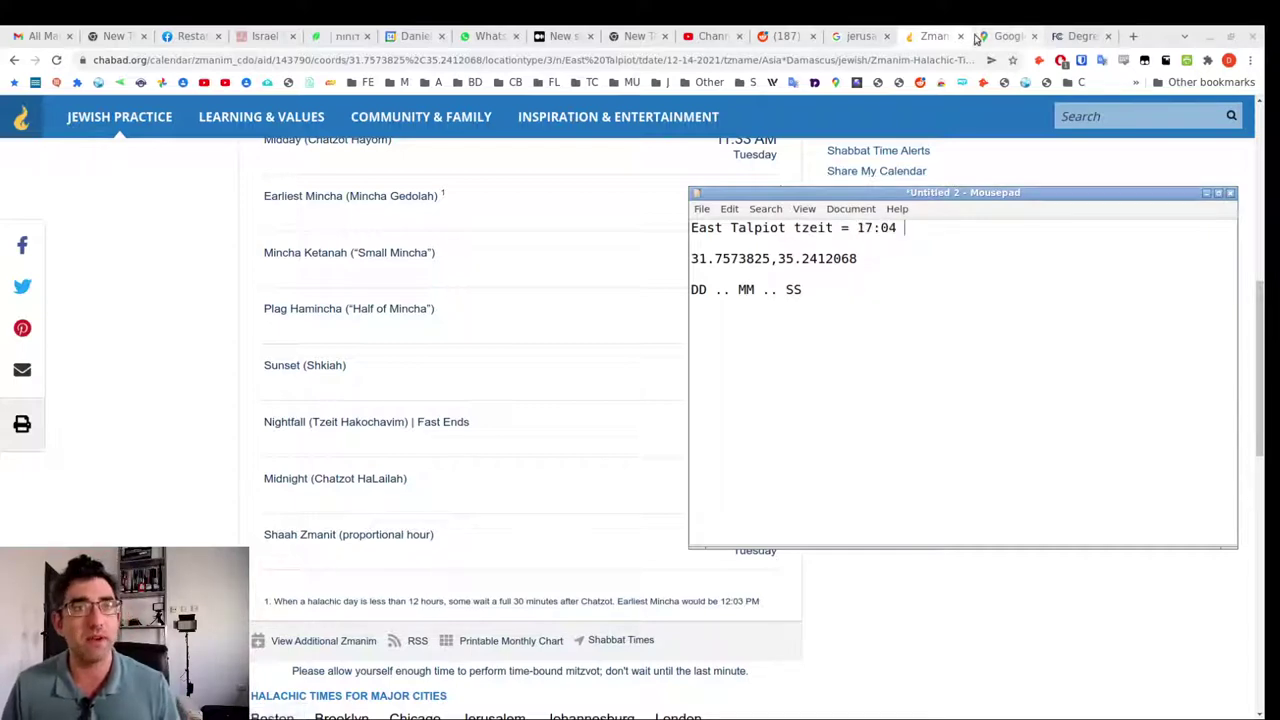
- Pan to Har Nof in western Jerusalem and copy a spot's coordinates there
click(1005, 36)
scroll(620, 360, down, 3)
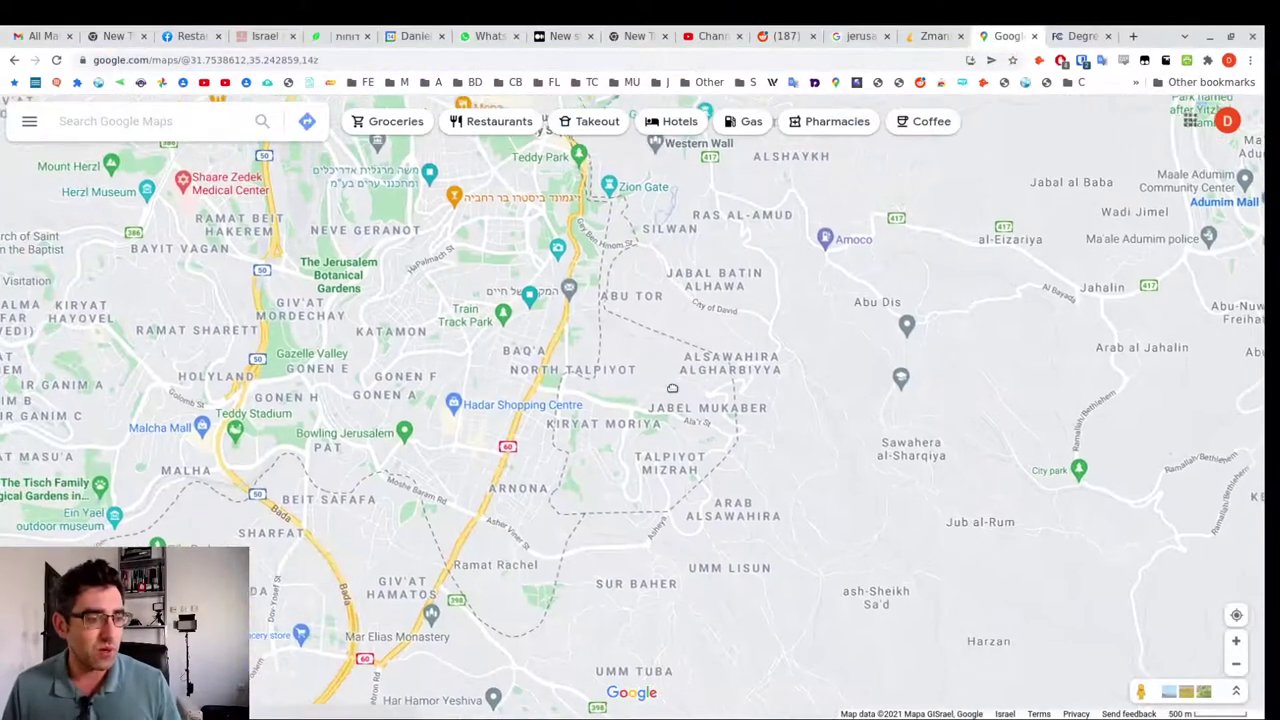
drag(520, 365, 677, 414)
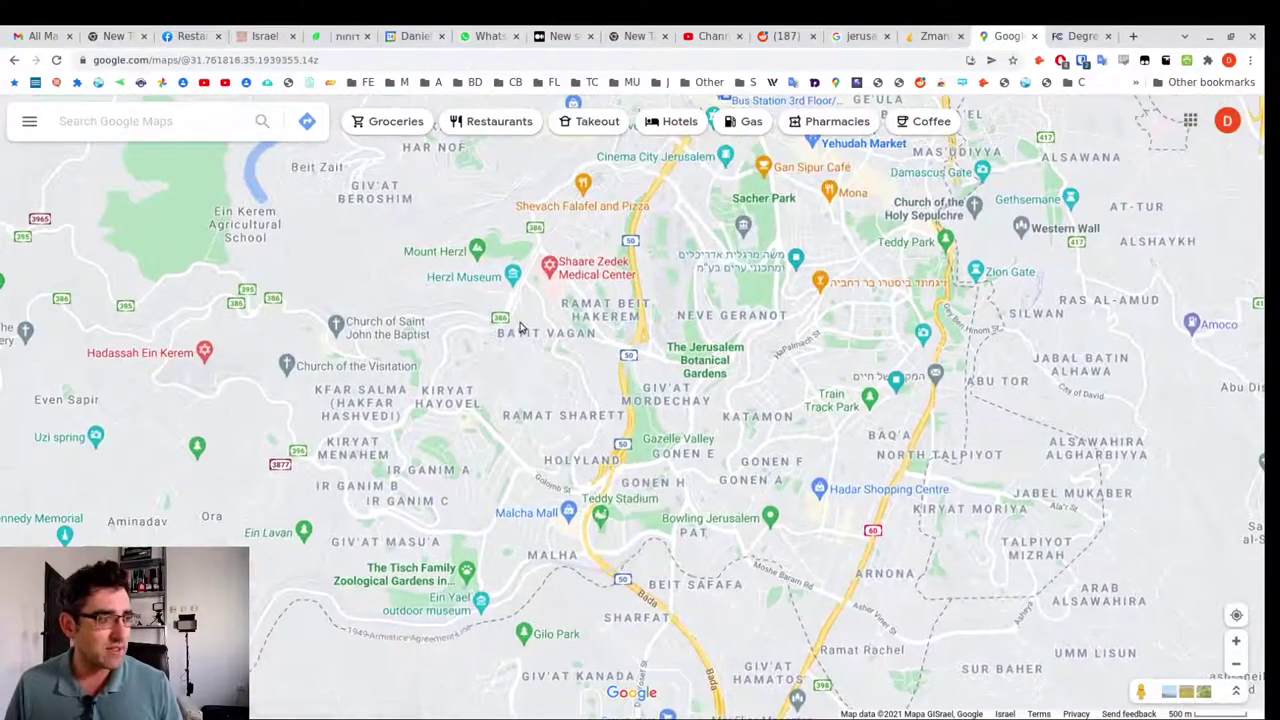
drag(520, 330, 707, 416)
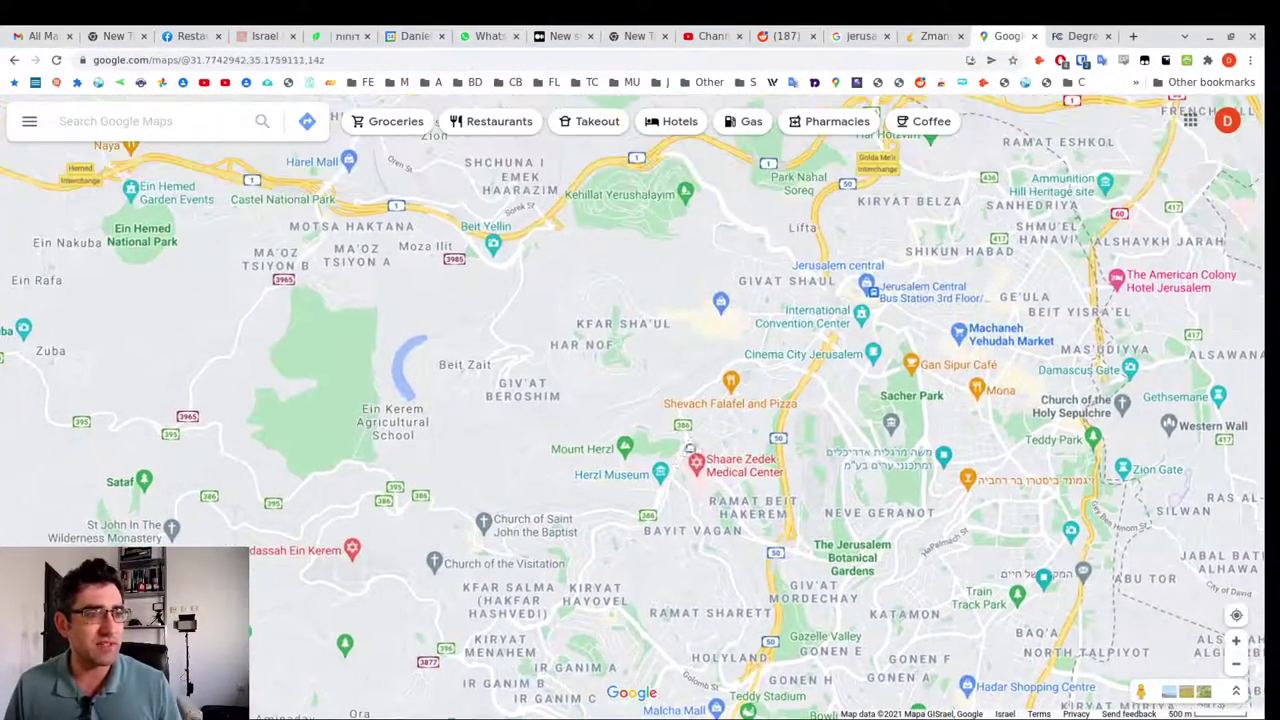
scroll(601, 354, up, 5)
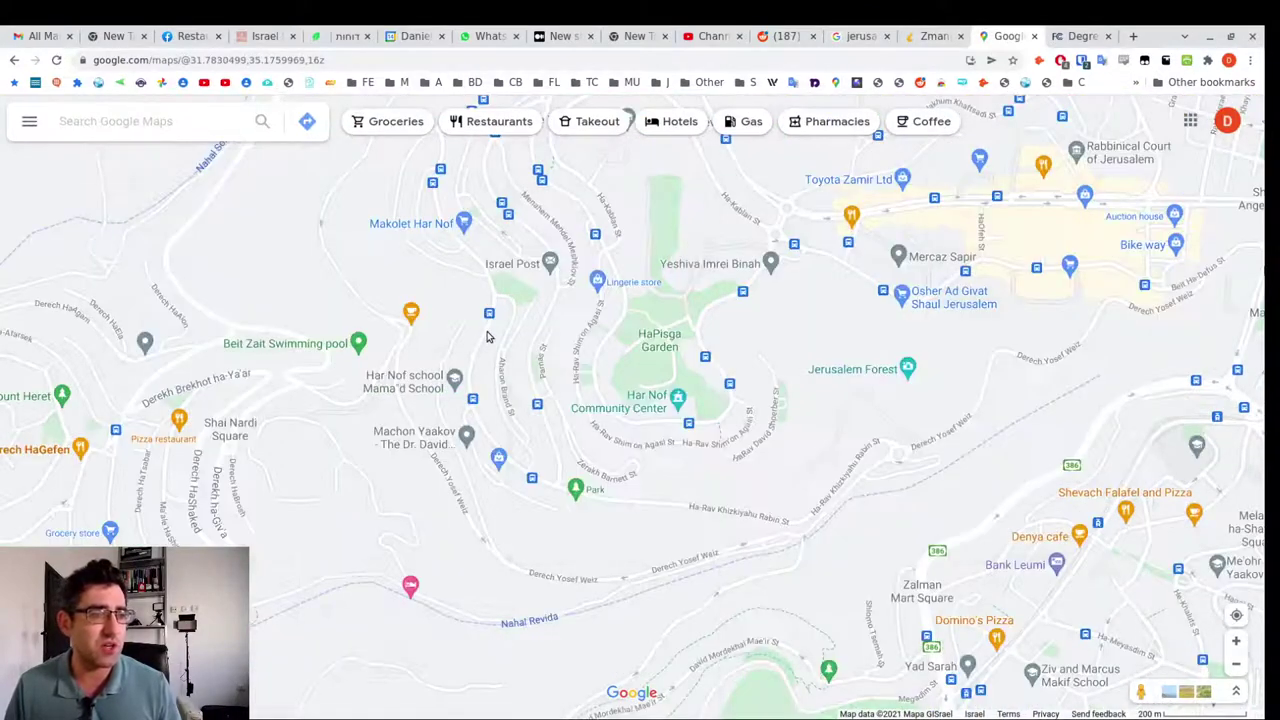
right_click(484, 336)
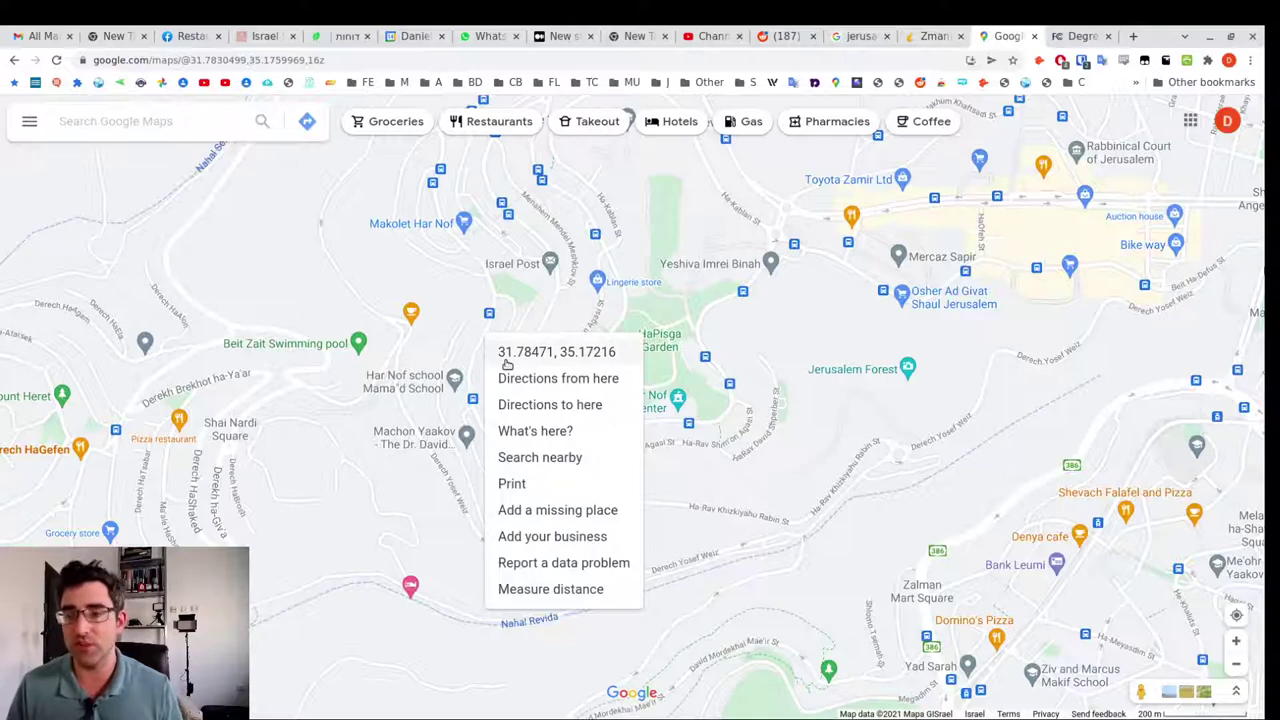
click(507, 357)
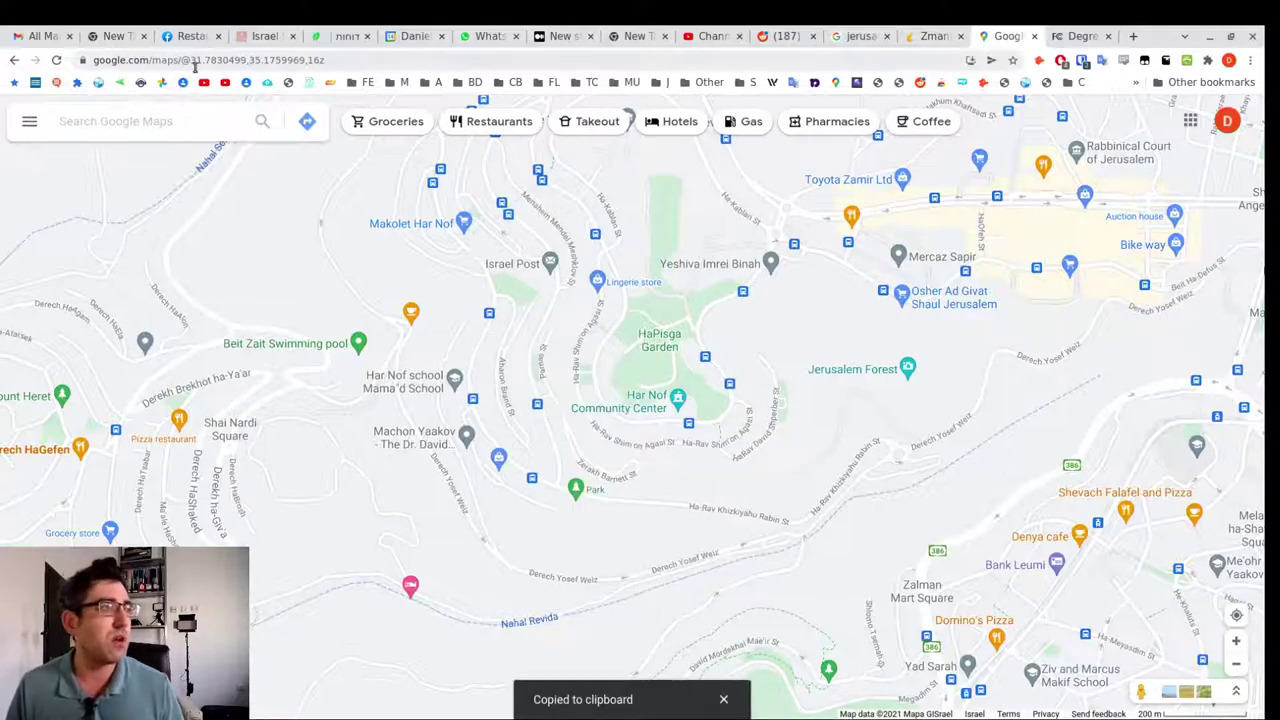
drag(189, 61, 307, 74)
- Paste Har Nof's 31.7830499,35.1759969 on a new line and label the lines east talpiot and har nof
key(alt+Tab)
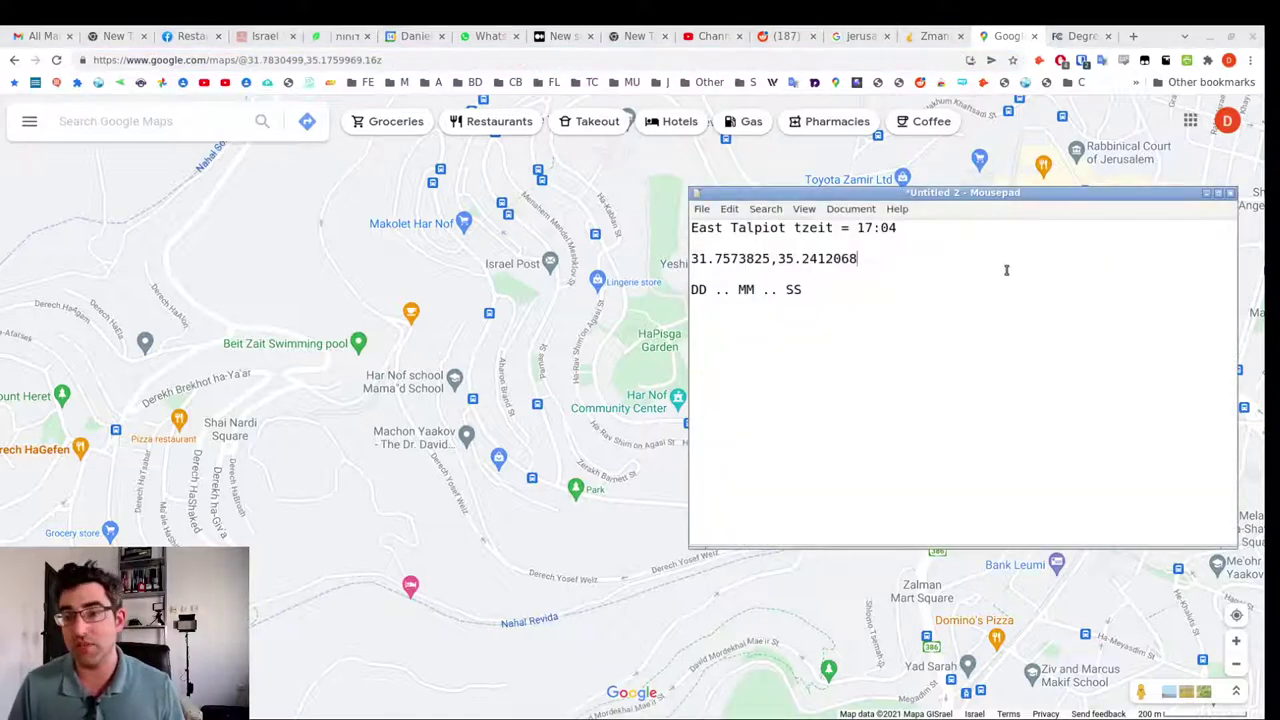
key(Return)
key(ctrl+v)
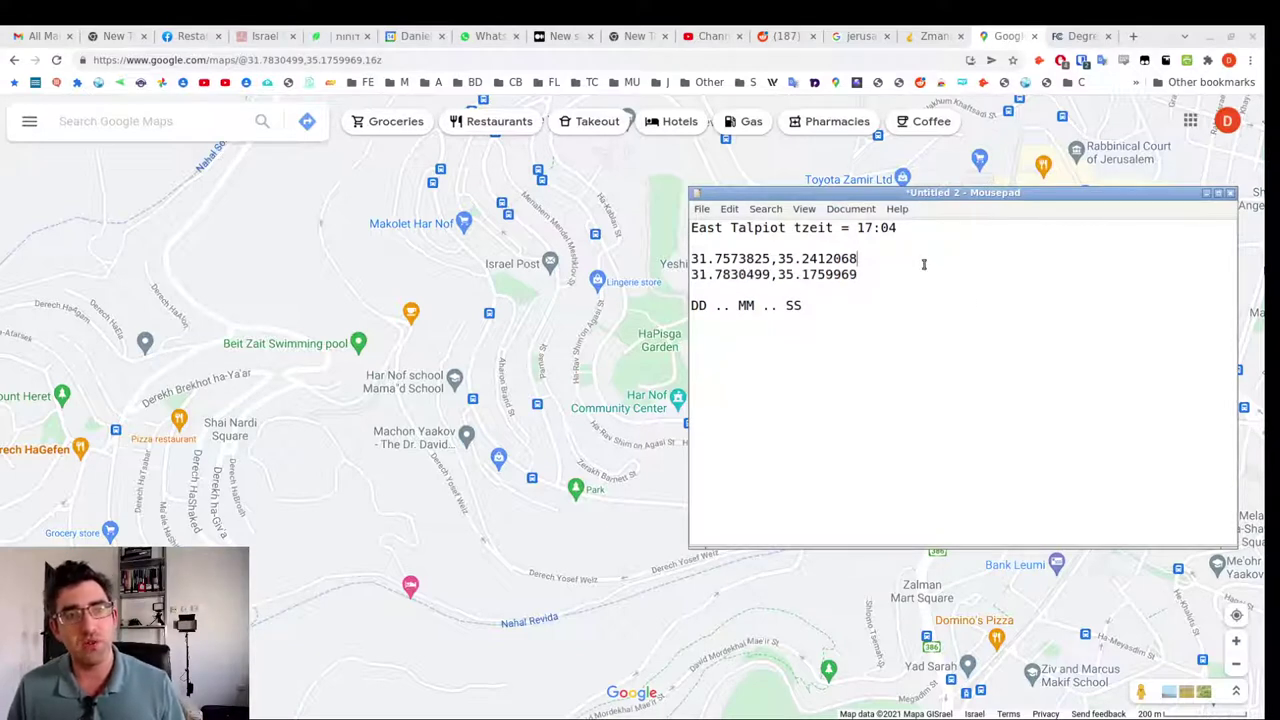
text(ast talpiot)
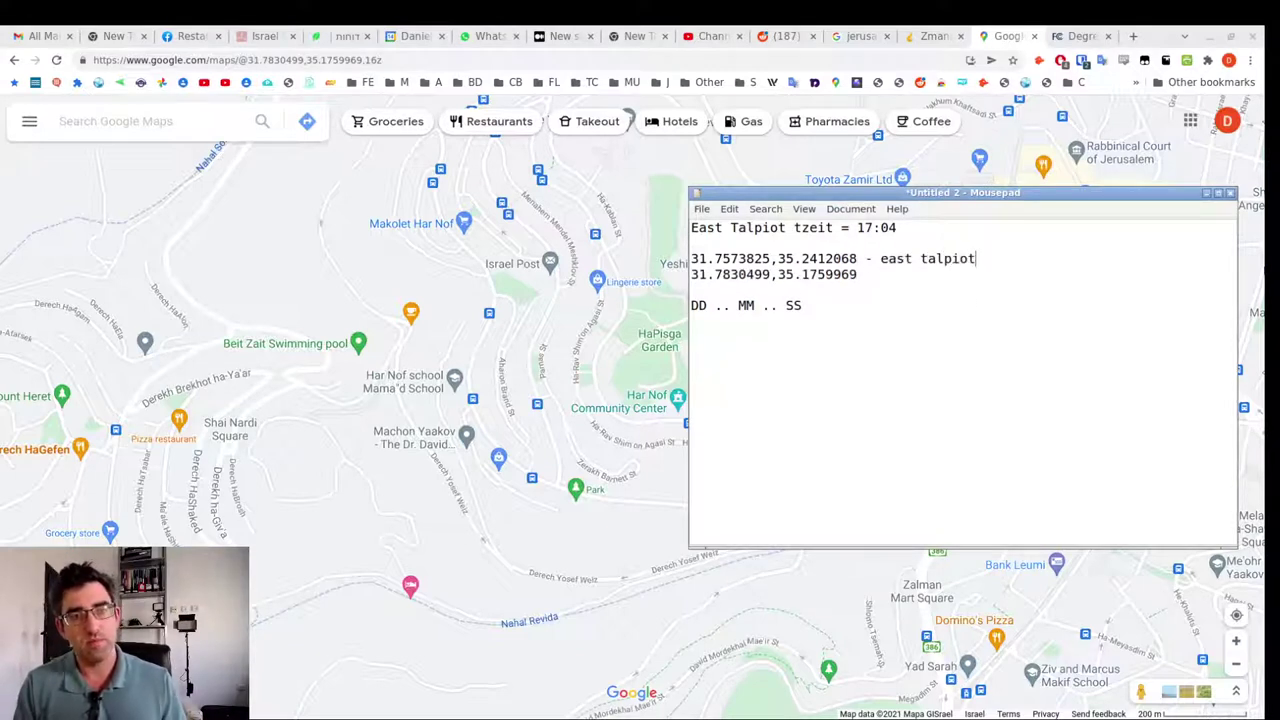
text( - har nho)
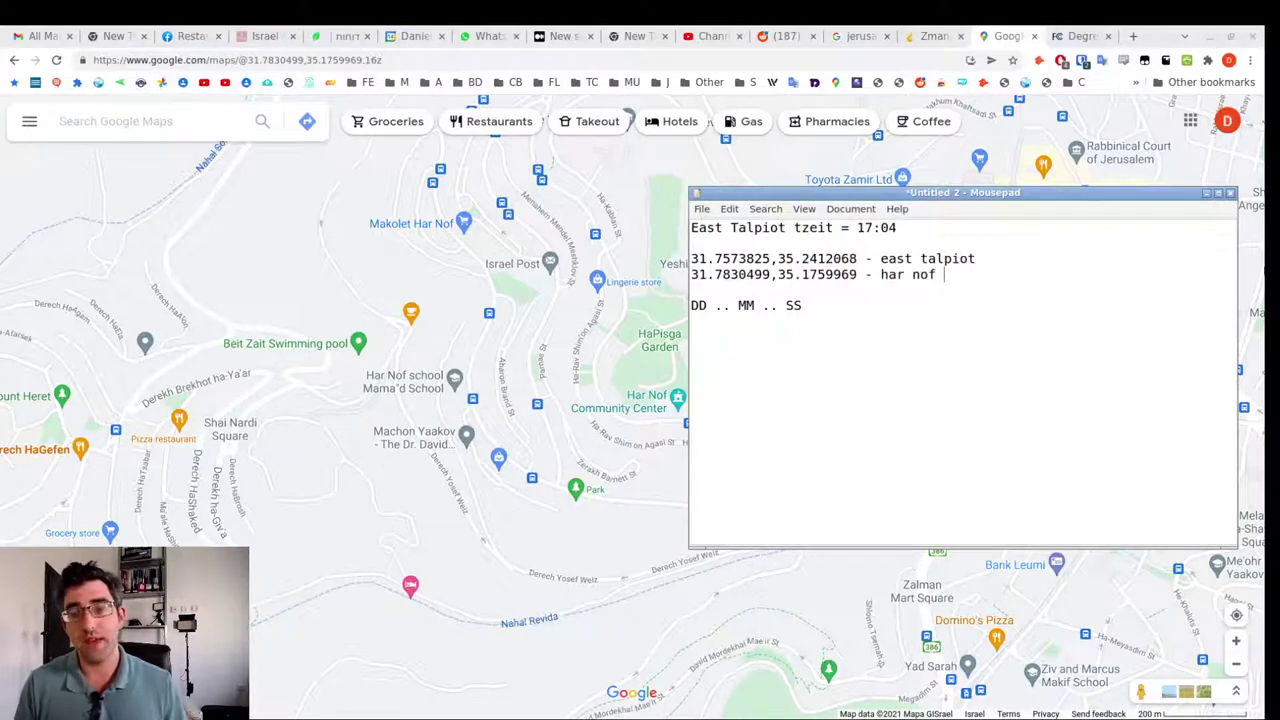
key(alt+Tab)
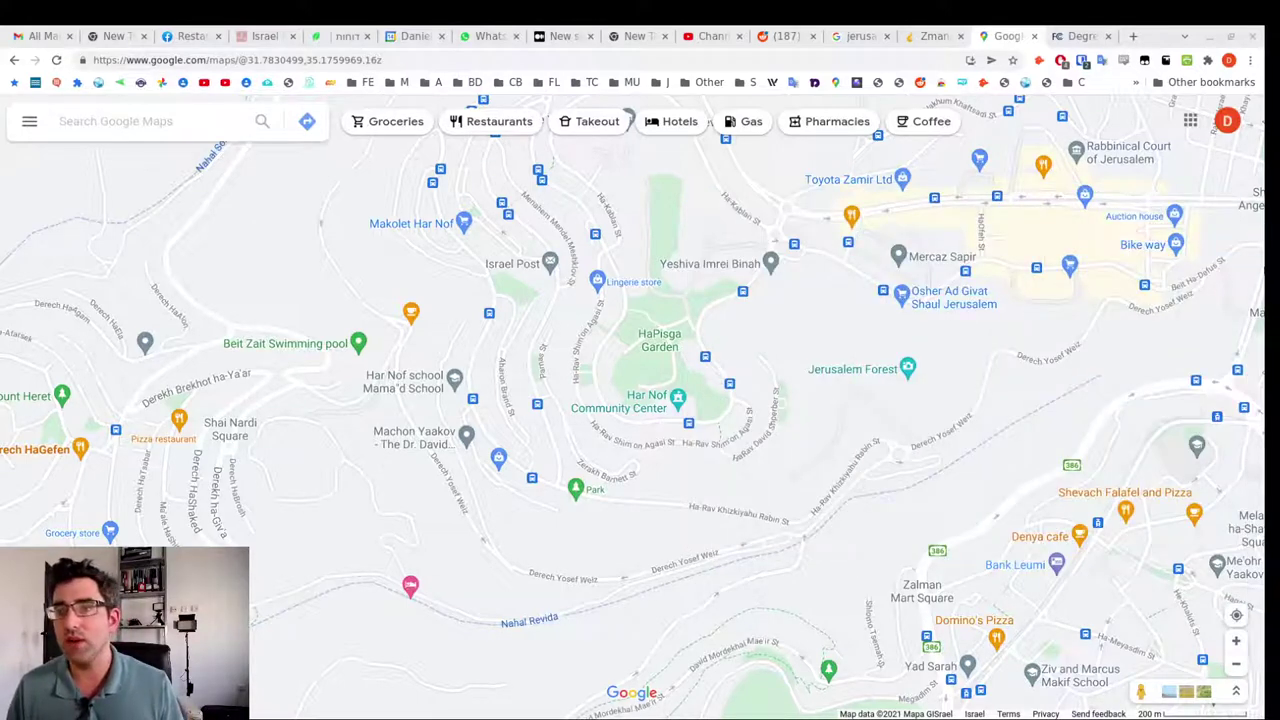
- Replace the location form's coordinates with Har Nof's 31.7830499 and 35.1759969
click(932, 36)
scroll(490, 330, up, 3)
scroll(500, 326, up, 5)
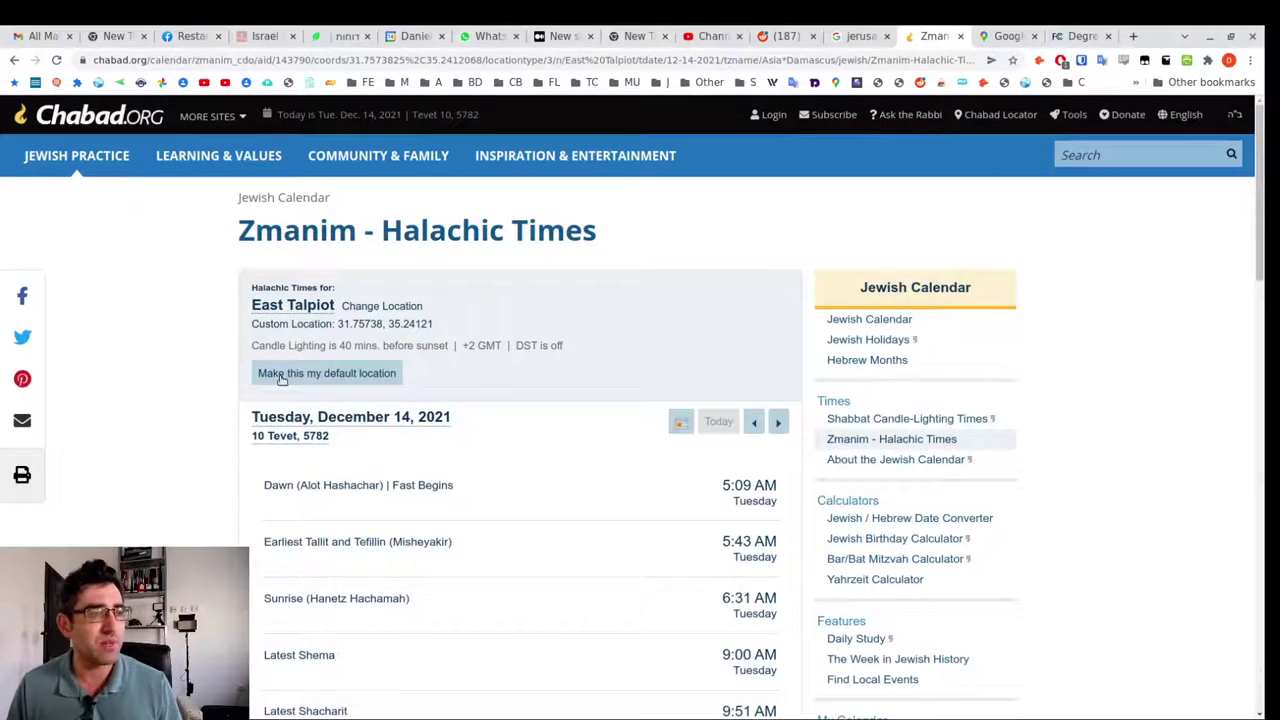
click(384, 307)
scroll(600, 420, down, 3)
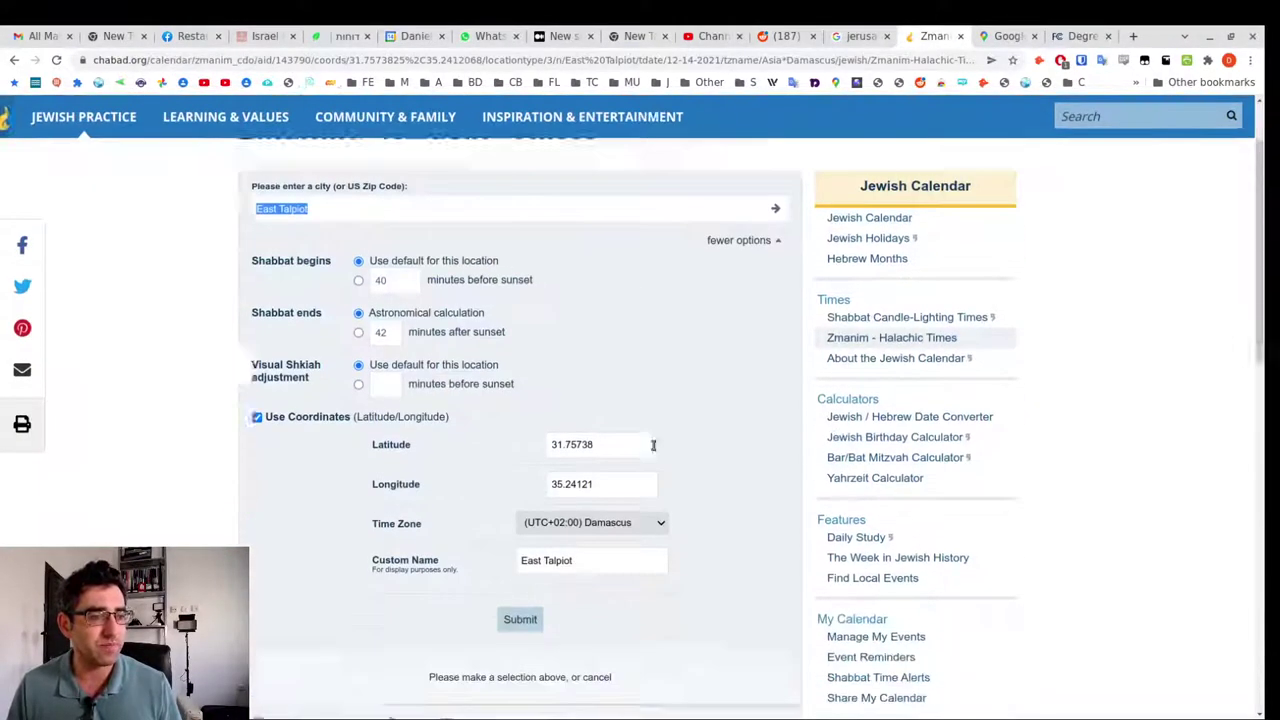
double_click(600, 337)
key(ctrl+v)
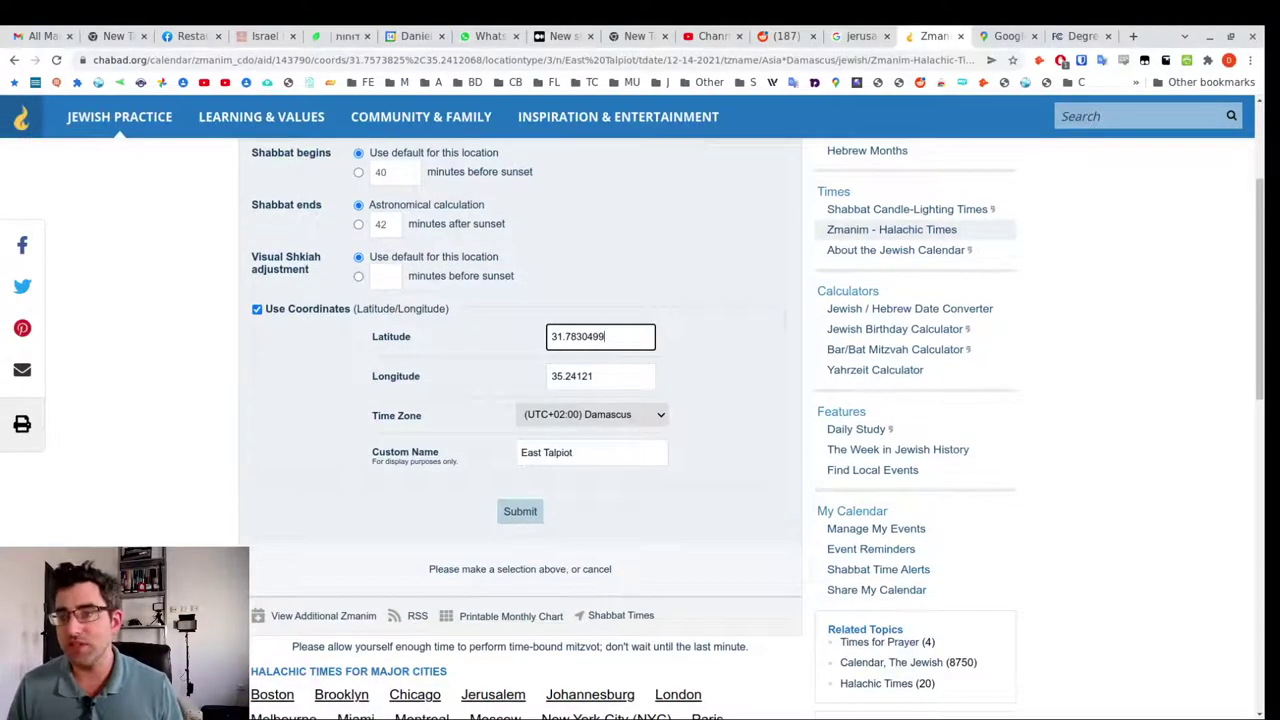
key(alt+Tab)
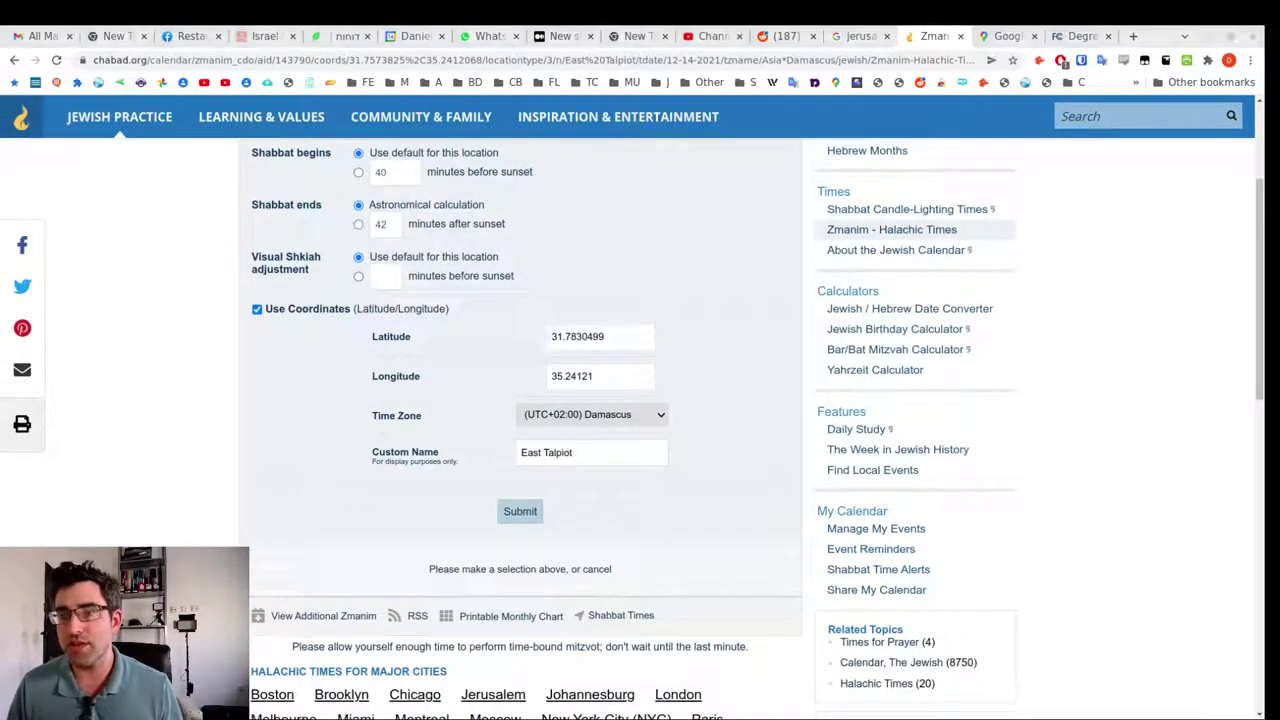
double_click(641, 376)
key(ctrl+v)
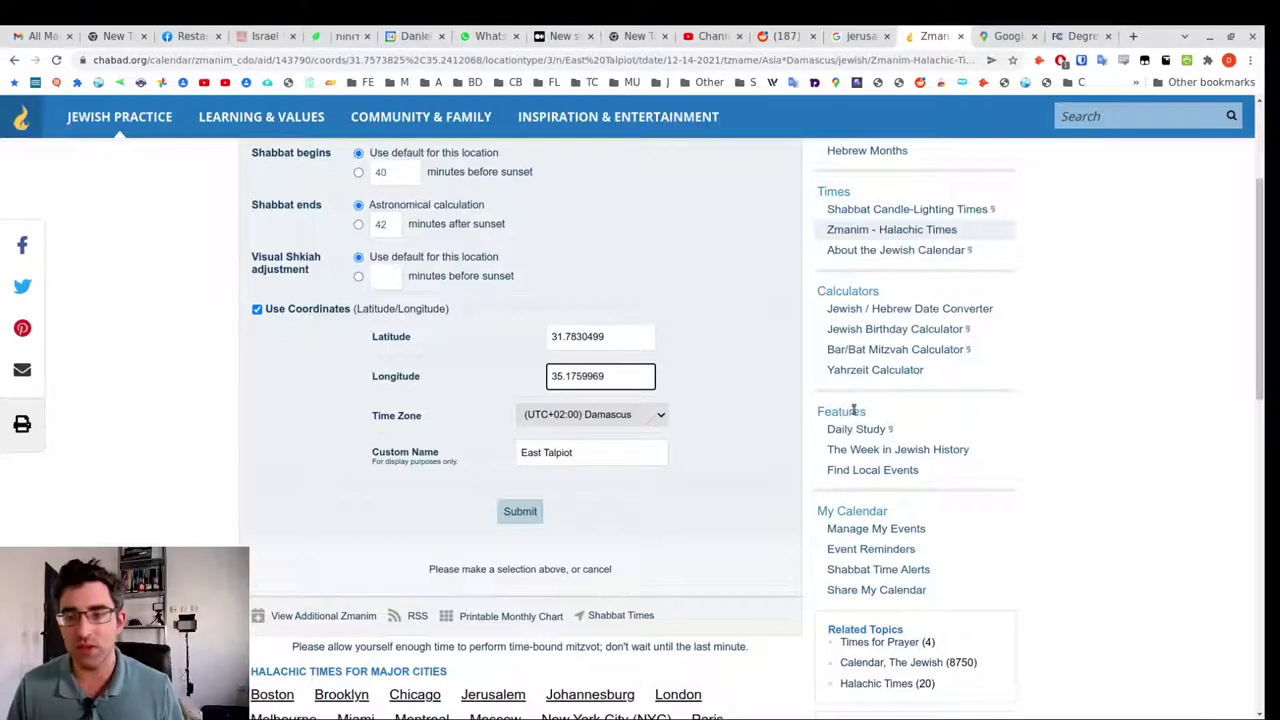
- Rename the custom location to 'Har Nof, Jerusalem' and close the form
triple_click(566, 453)
text(Har Nof, Jerusalem)
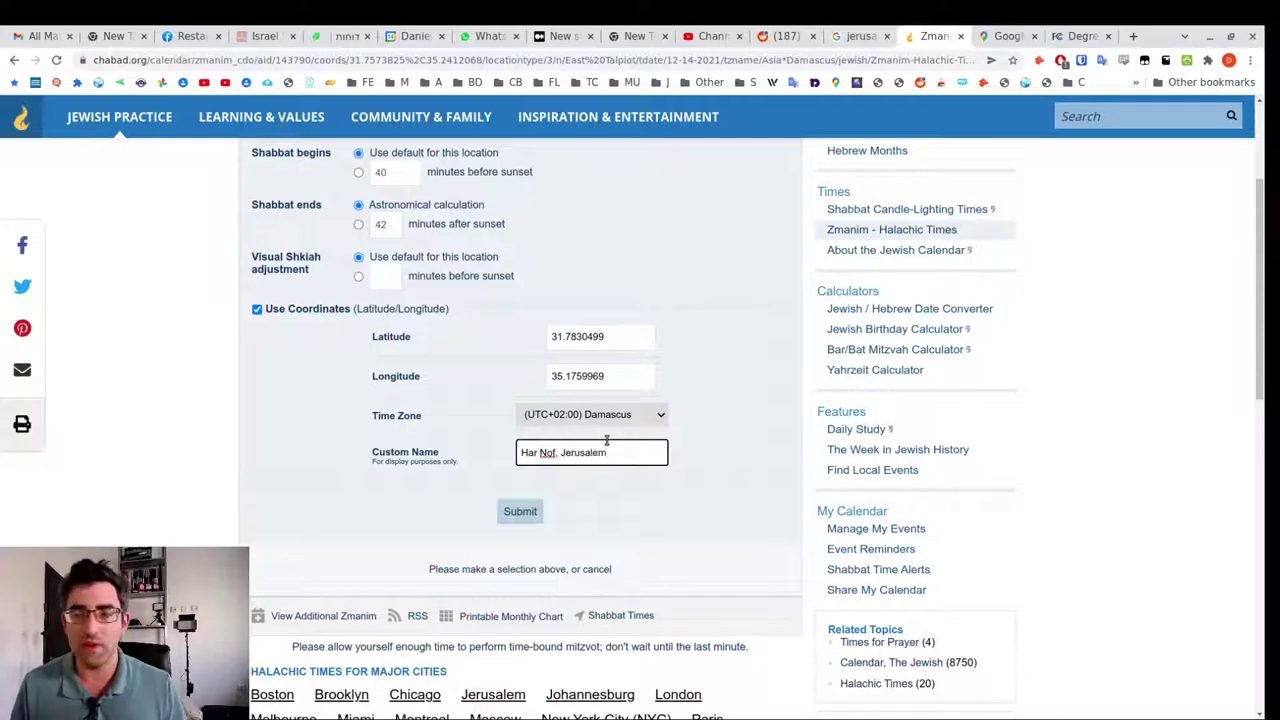
key(Return)
scroll(615, 430, up, 3)
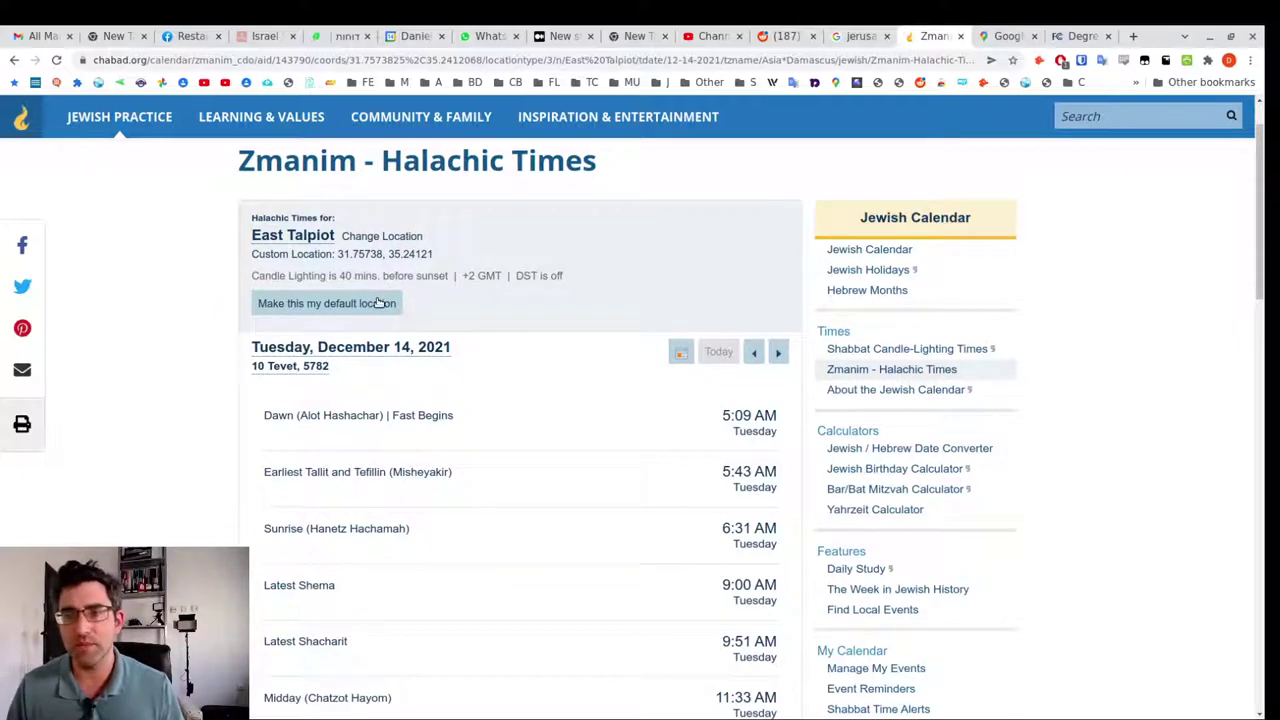
- Save East Talpiot as the default location, then load Har Nof, Jerusalem times showing nightfall 5:04 PM
click(379, 302)
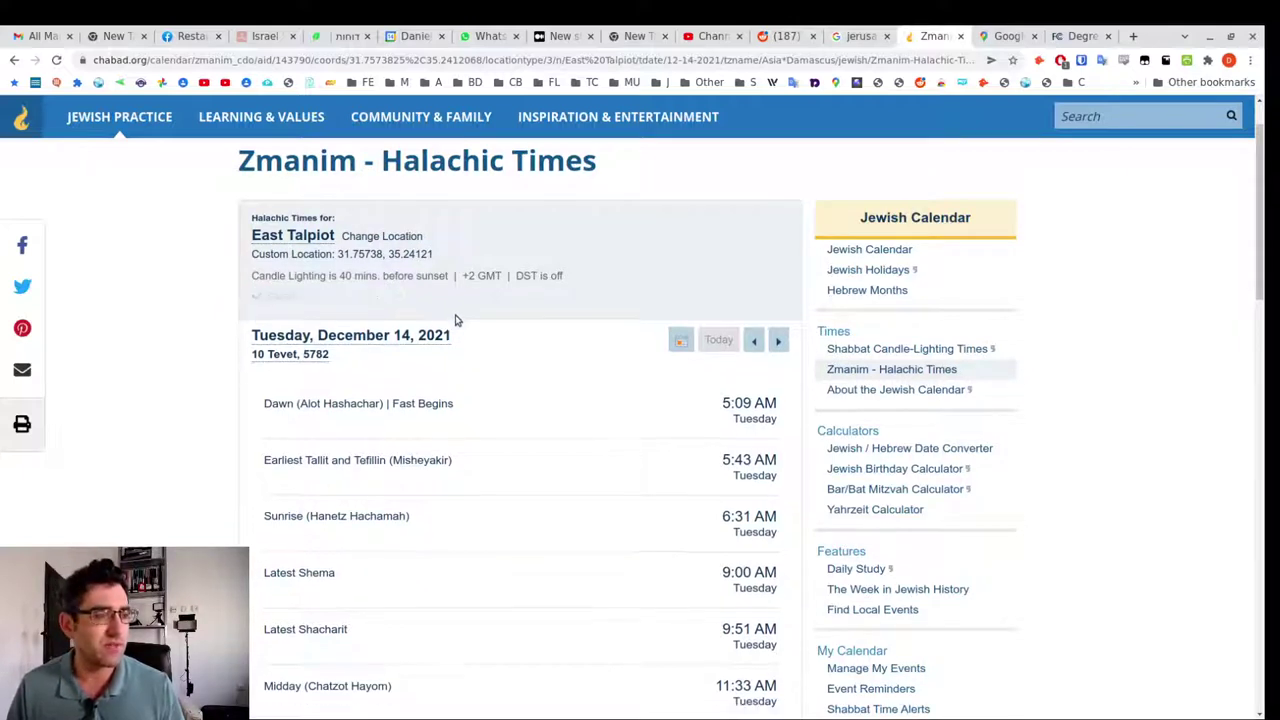
click(382, 236)
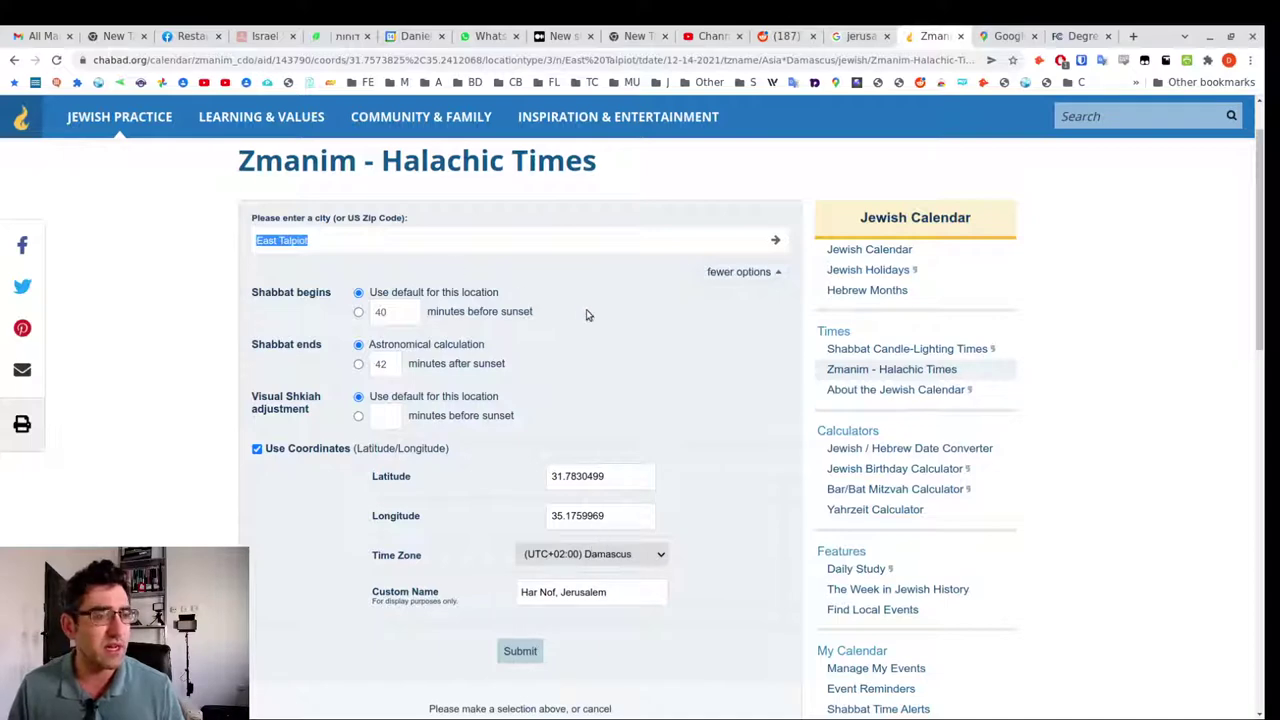
scroll(595, 380, down, 1)
click(621, 490)
click(519, 547)
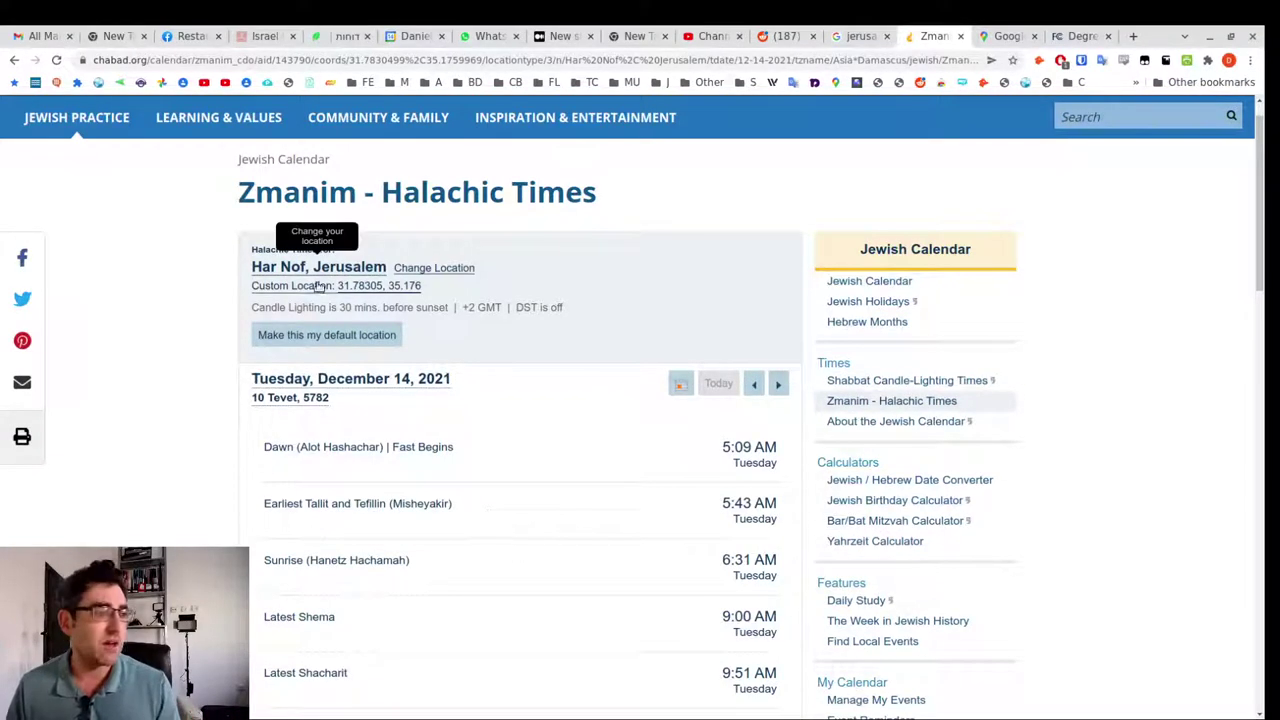
scroll(414, 434, down, 5)
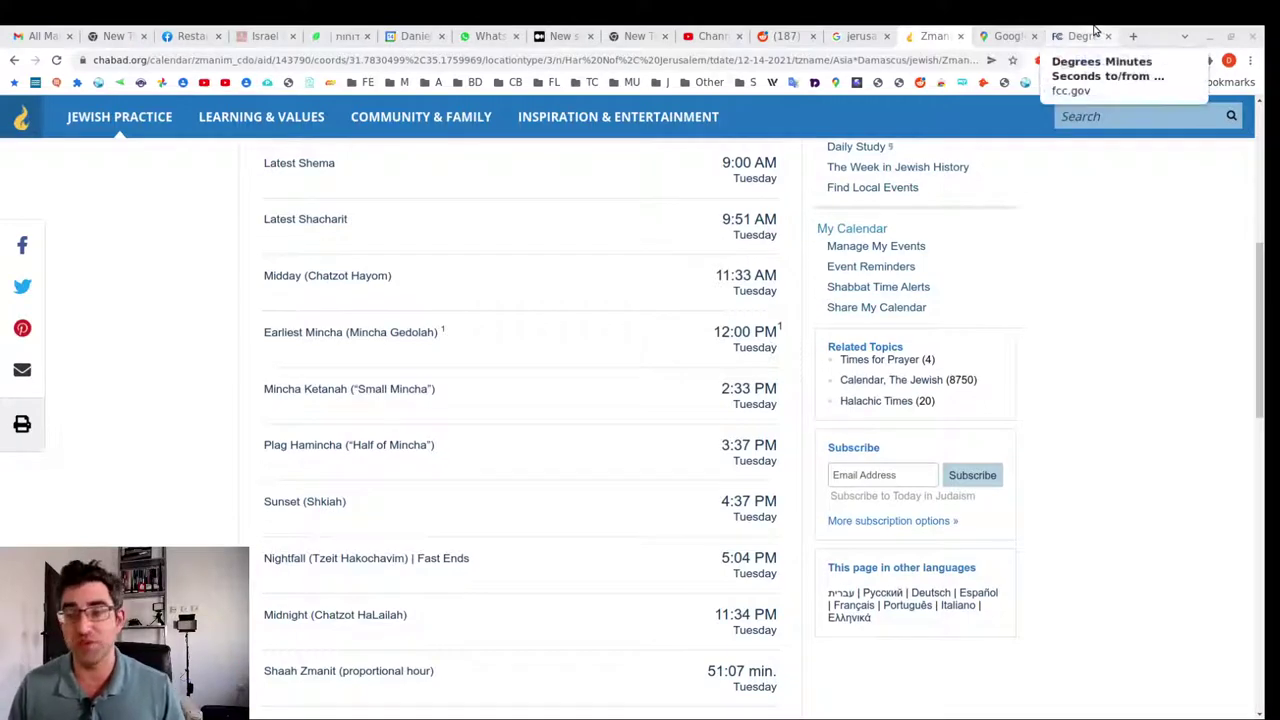
- Switch to Google Maps and pan toward central Jerusalem
click(1005, 36)
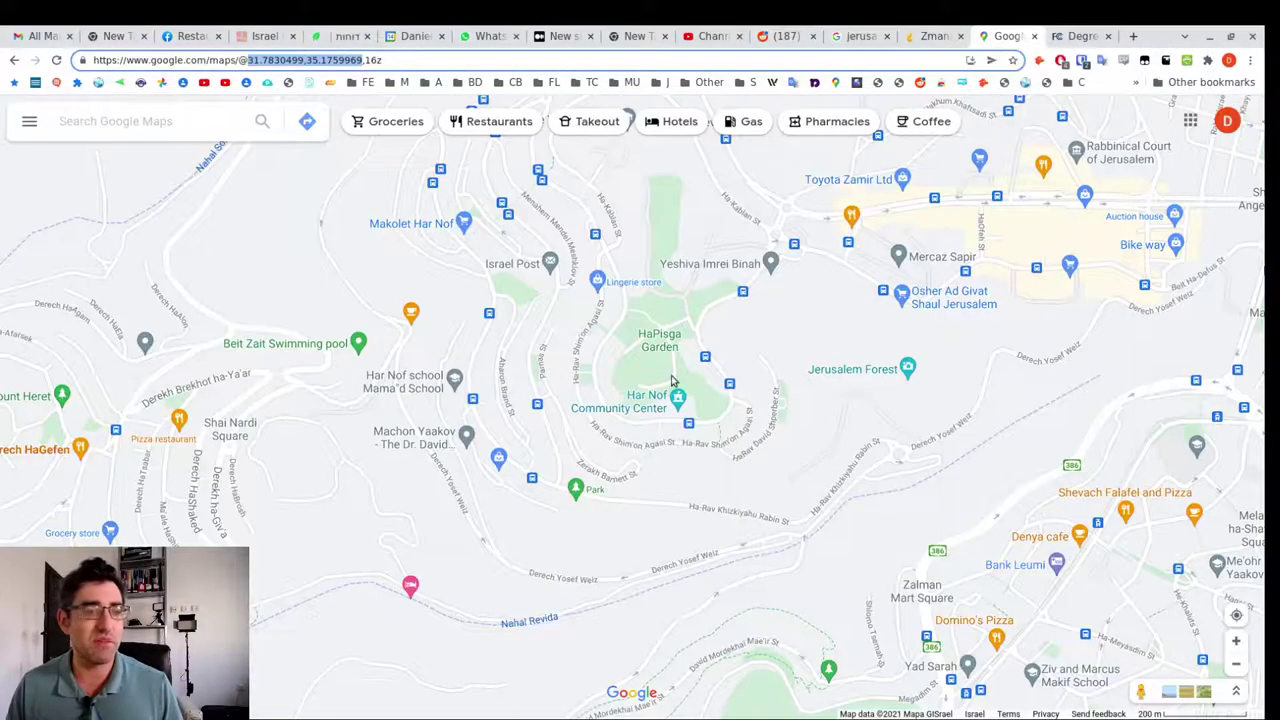
scroll(655, 400, down, 2)
drag(652, 400, 485, 399)
scroll(424, 418, down, 2)
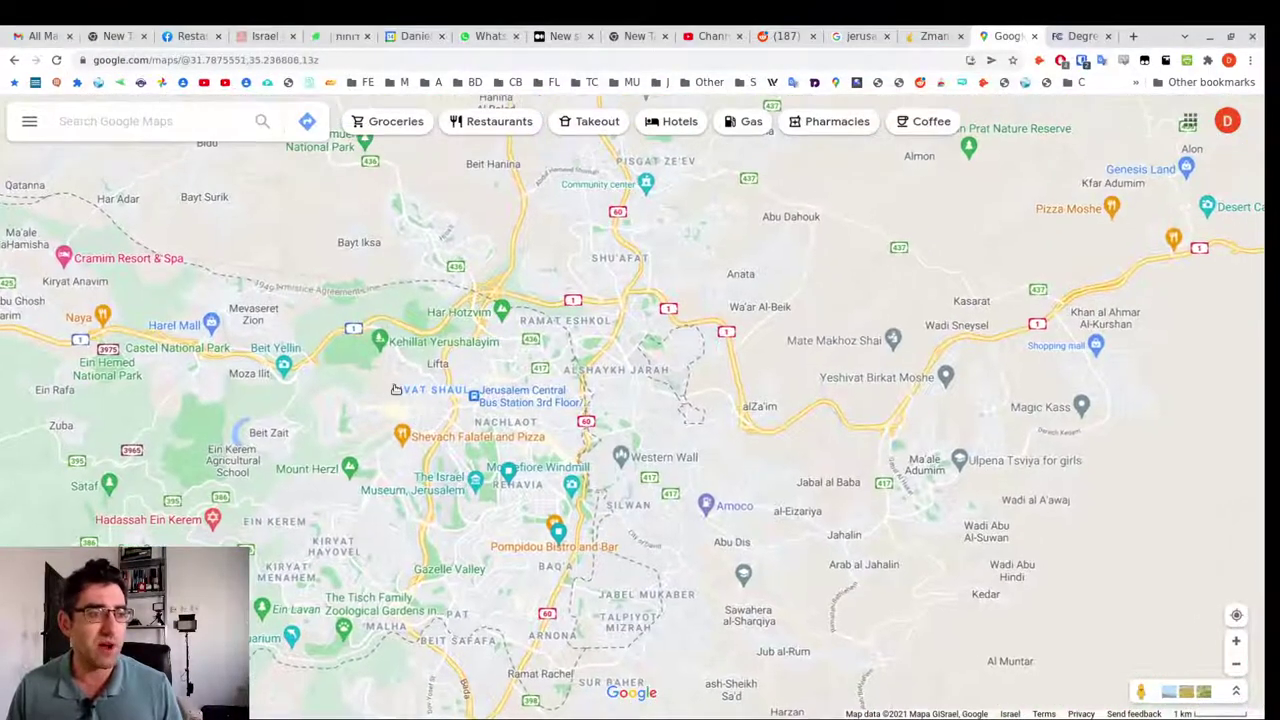
- Start a distance measurement, misplace a point near Jabal Mukaber, and clear it to start over
right_click(392, 389)
click(378, 394)
right_click(380, 393)
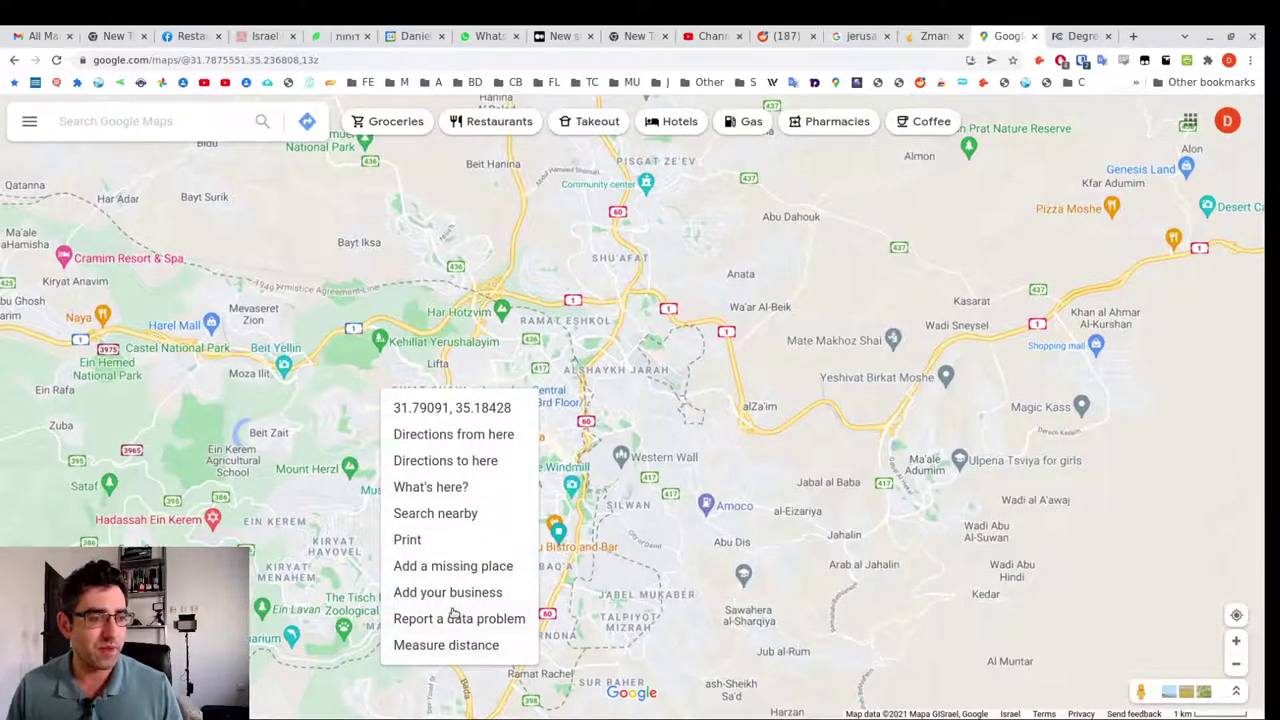
click(455, 645)
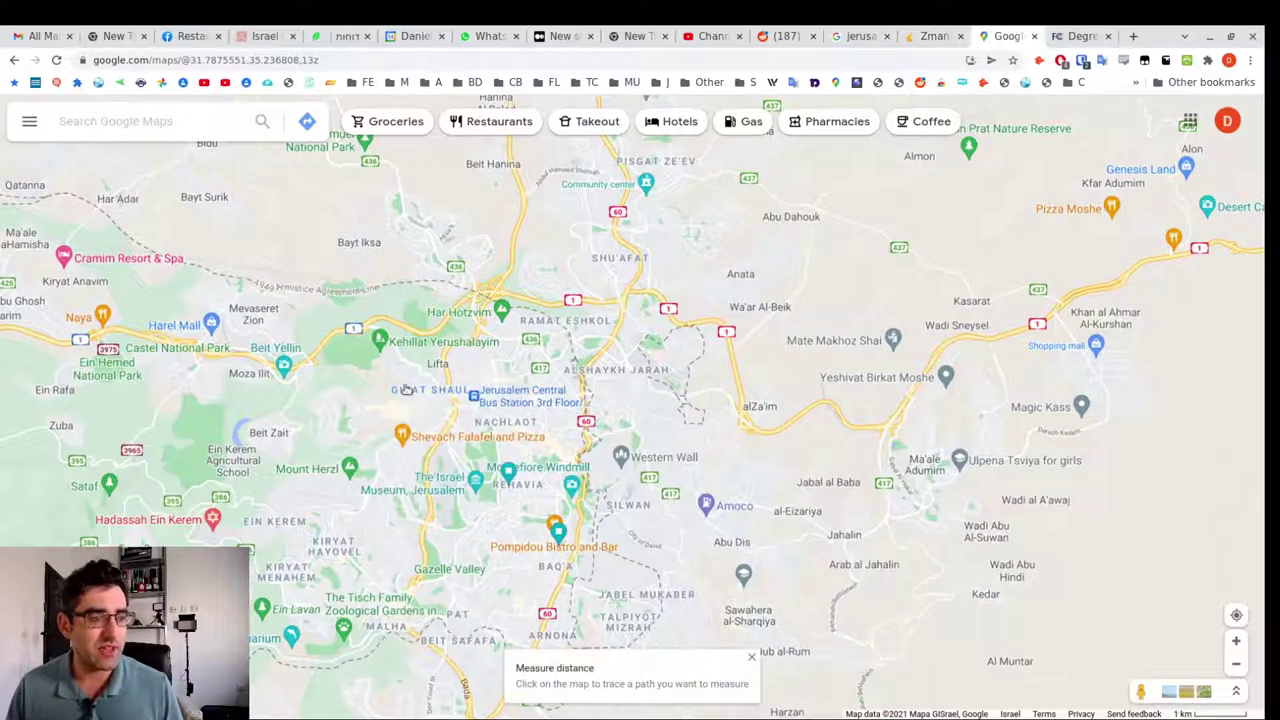
drag(410, 387, 492, 410)
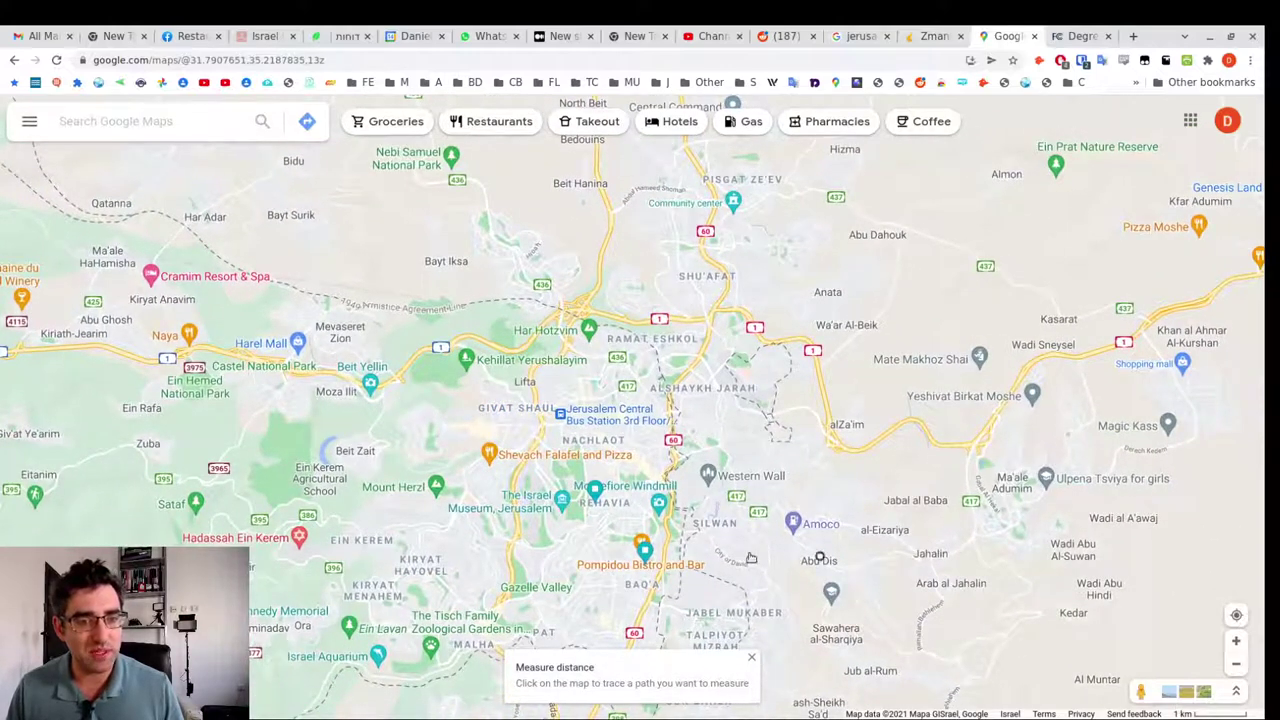
click(745, 630)
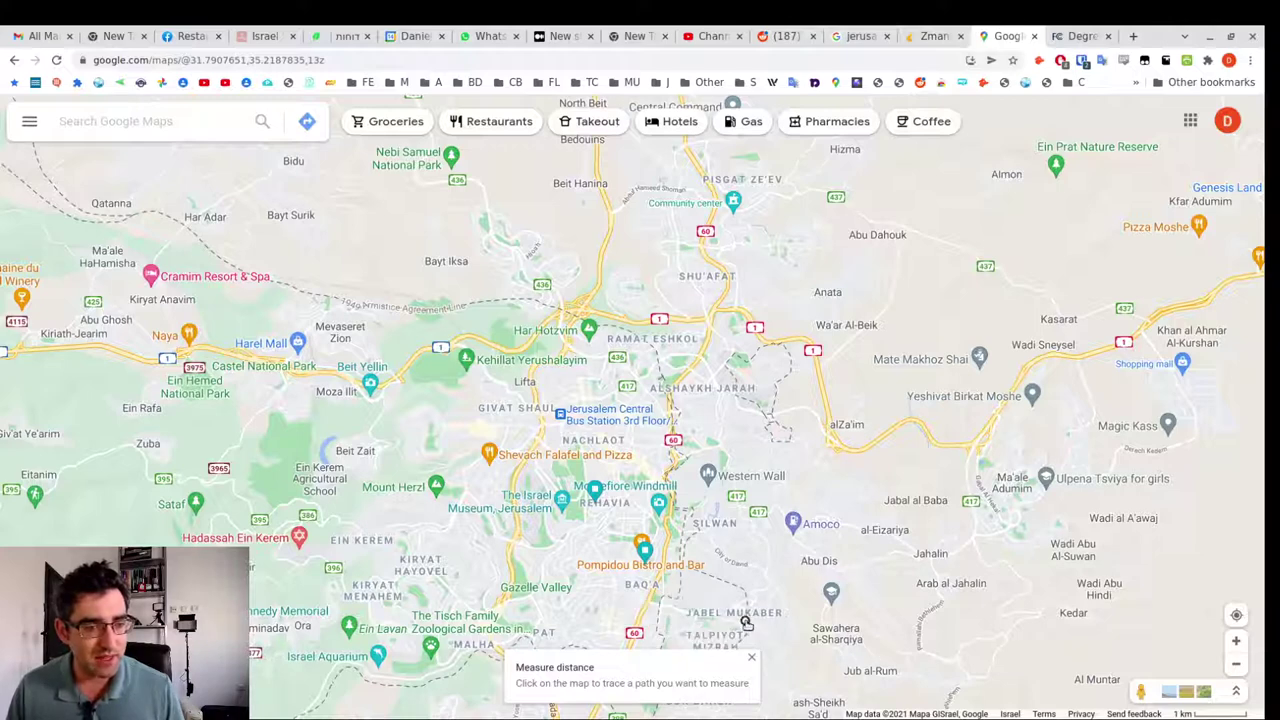
click(745, 630)
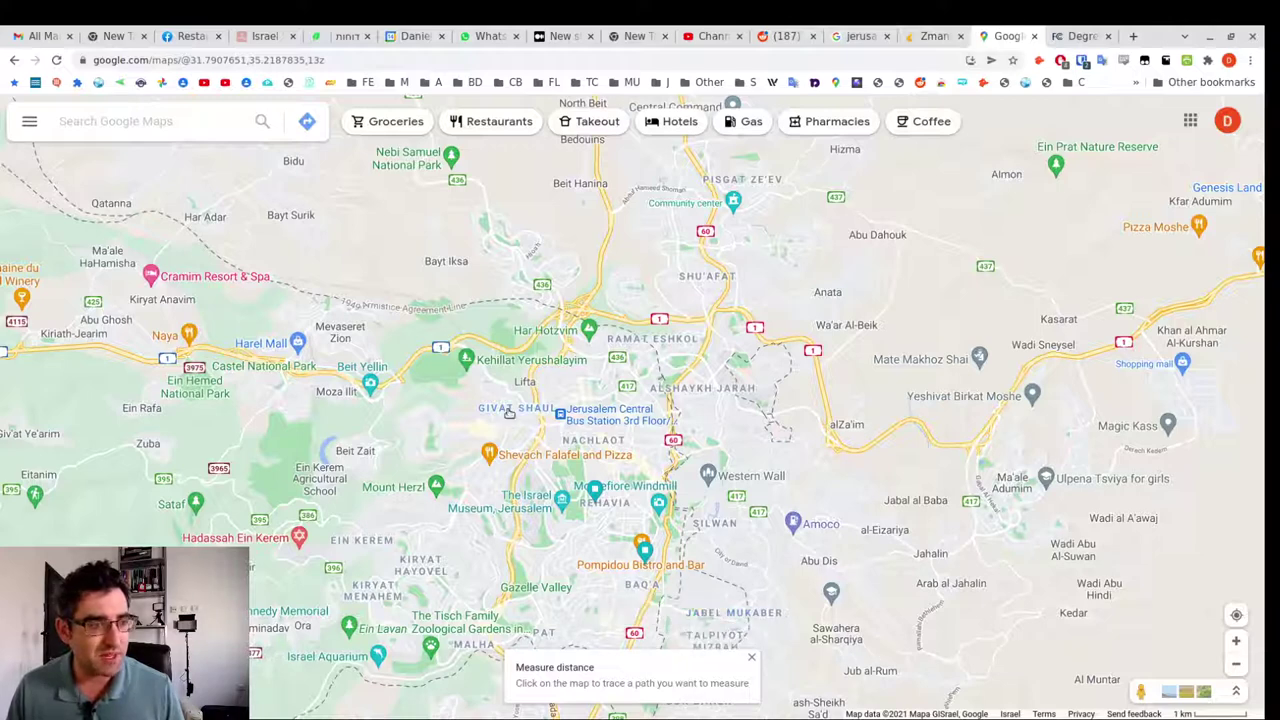
right_click(508, 412)
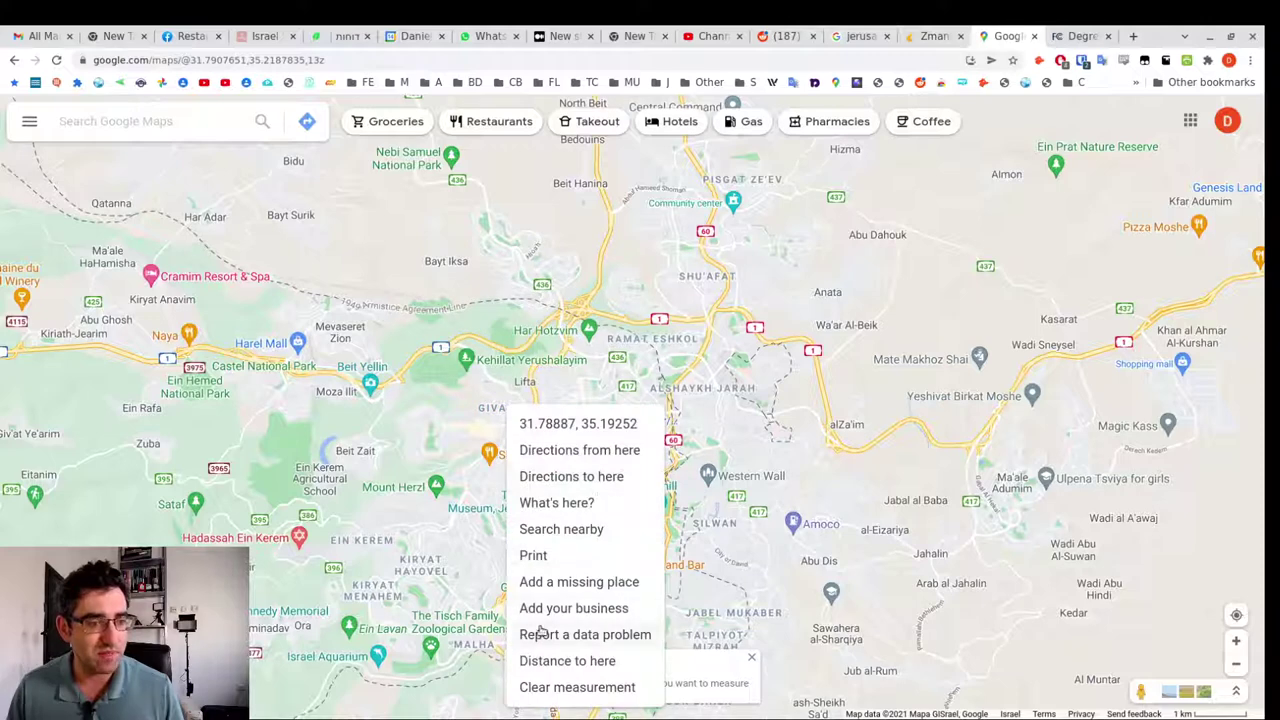
click(563, 688)
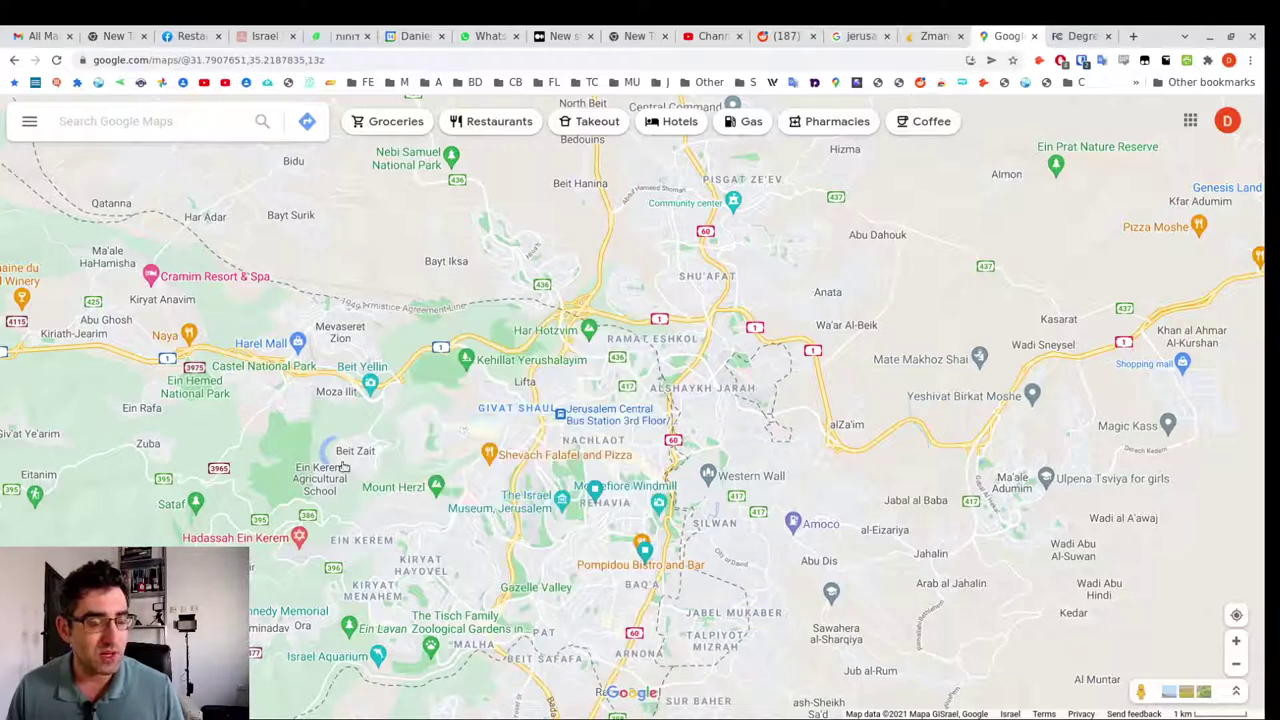
- Measure 5.90 km from Har Nof to East Talpiot, then clear the measured line
right_click(505, 424)
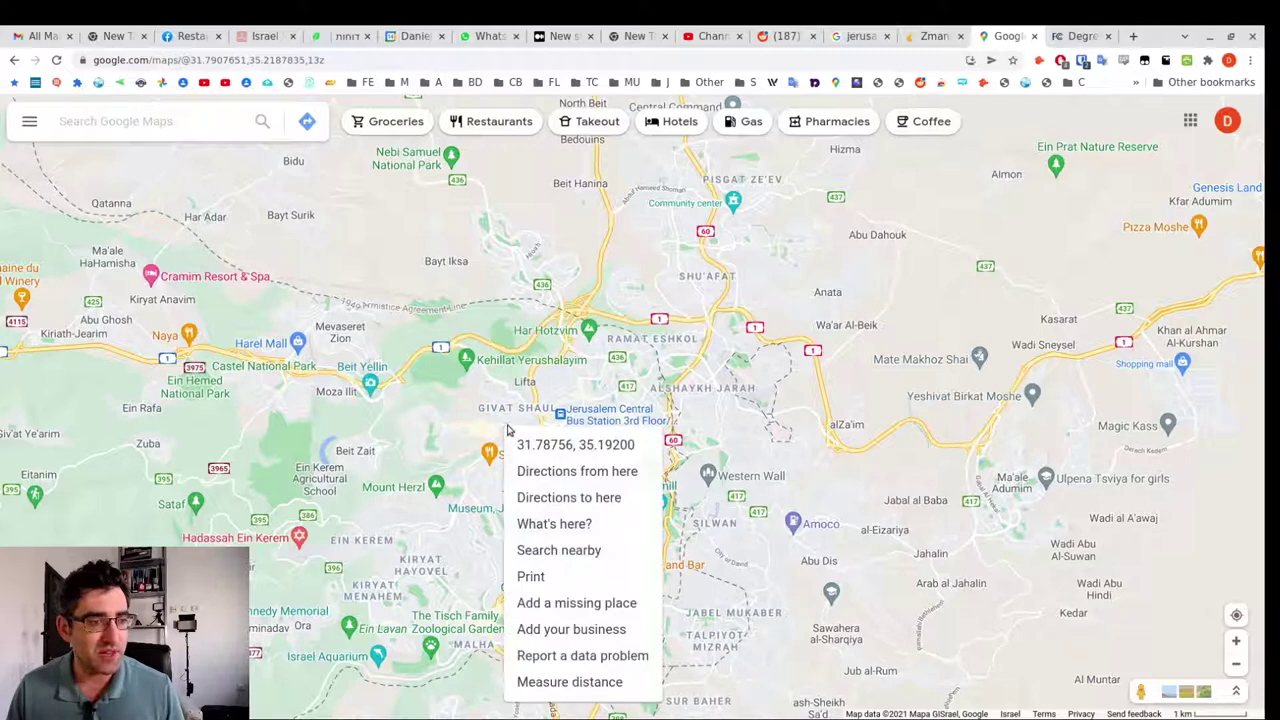
click(545, 682)
scroll(525, 478, up, 1)
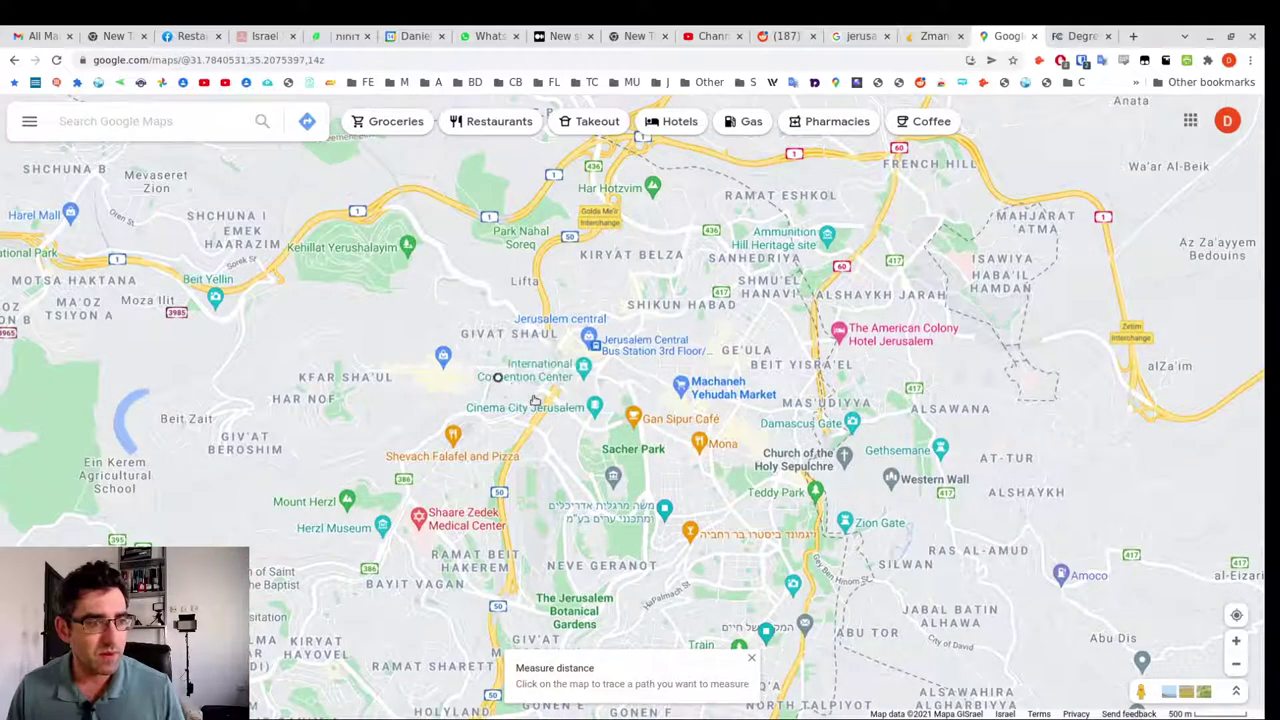
drag(484, 370, 486, 358)
scroll(757, 577, down, 5)
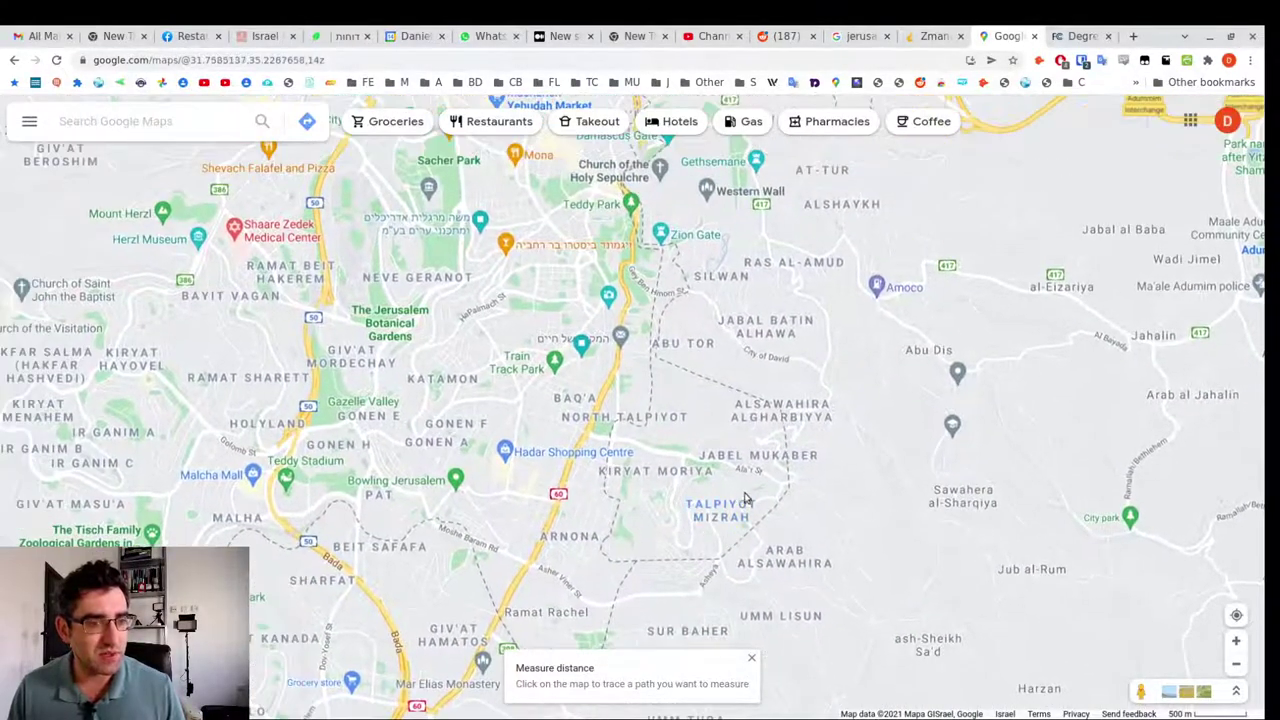
click(735, 485)
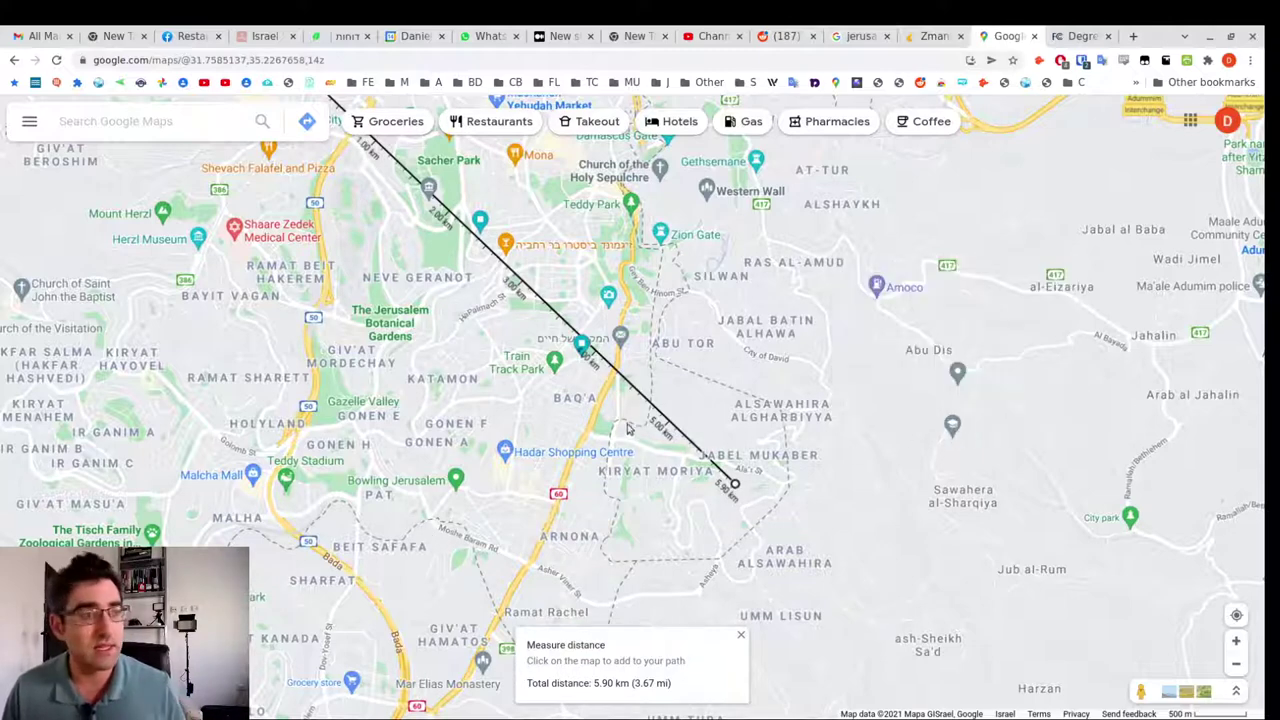
drag(407, 380, 614, 494)
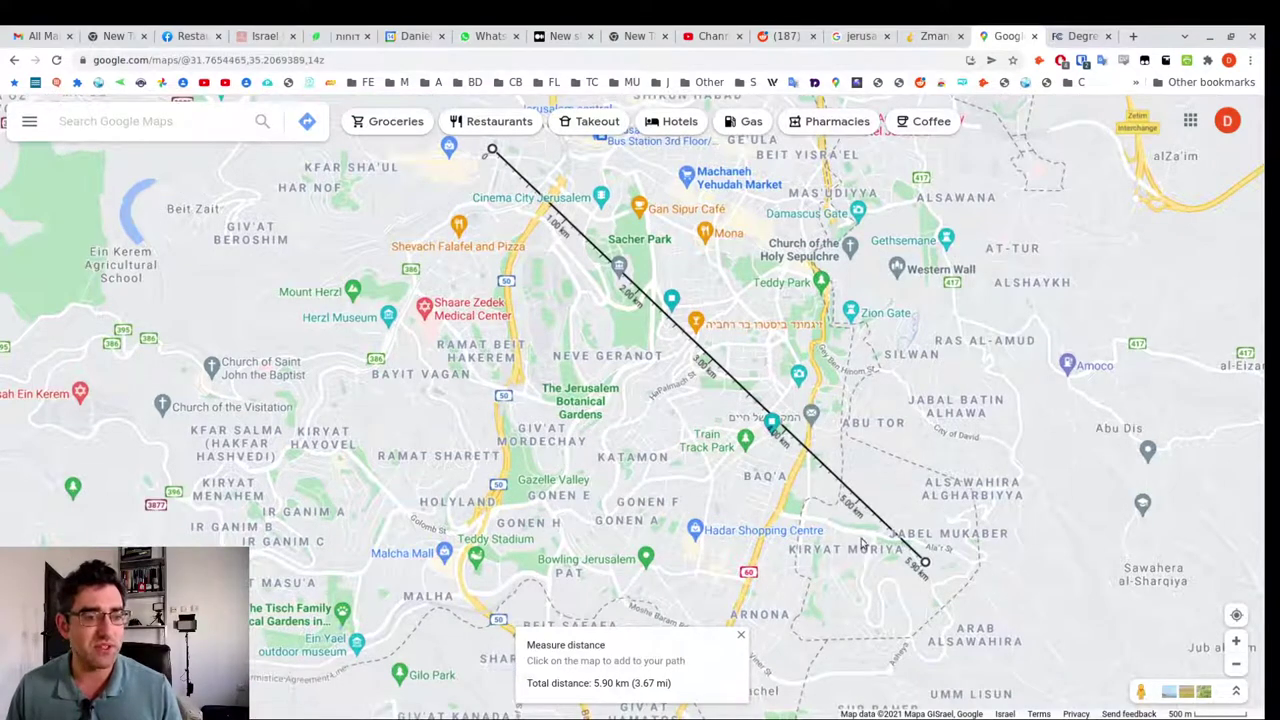
right_click(924, 407)
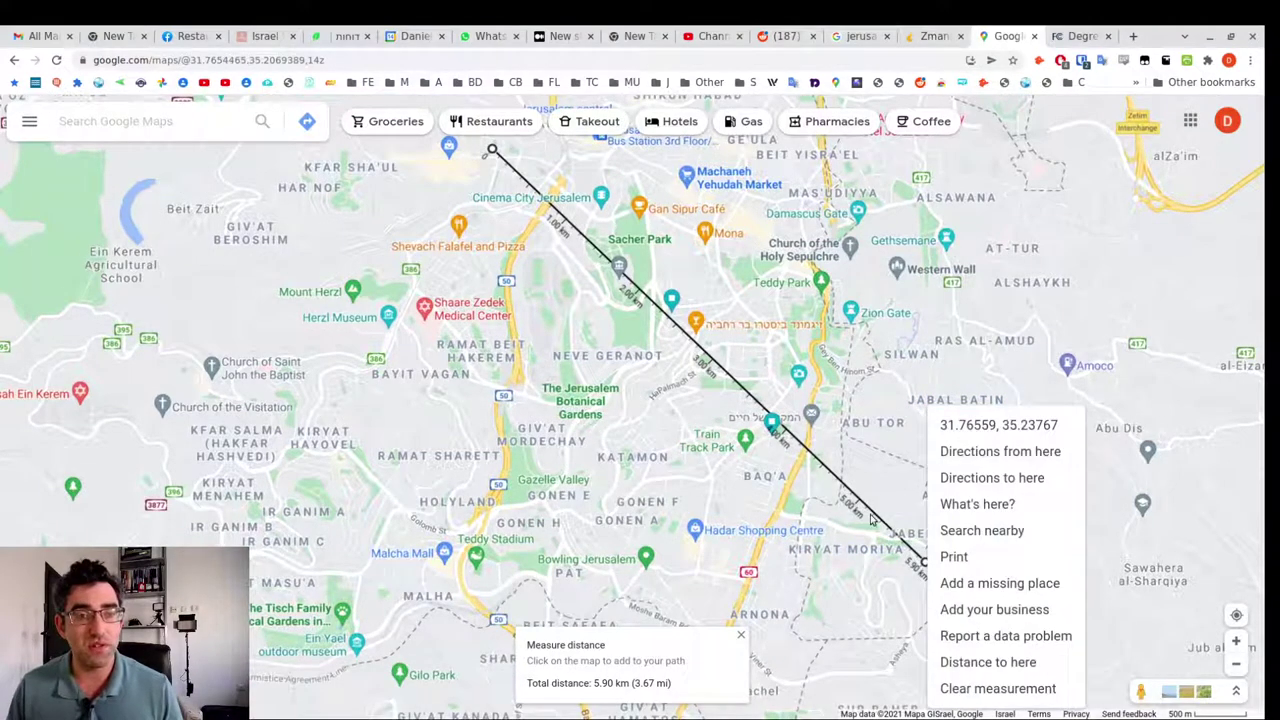
click(935, 690)
- Zoom in on Mevaseret Zion west of Jerusalem and copy a spot's coordinates
drag(613, 374, 685, 440)
scroll(685, 440, down, 3)
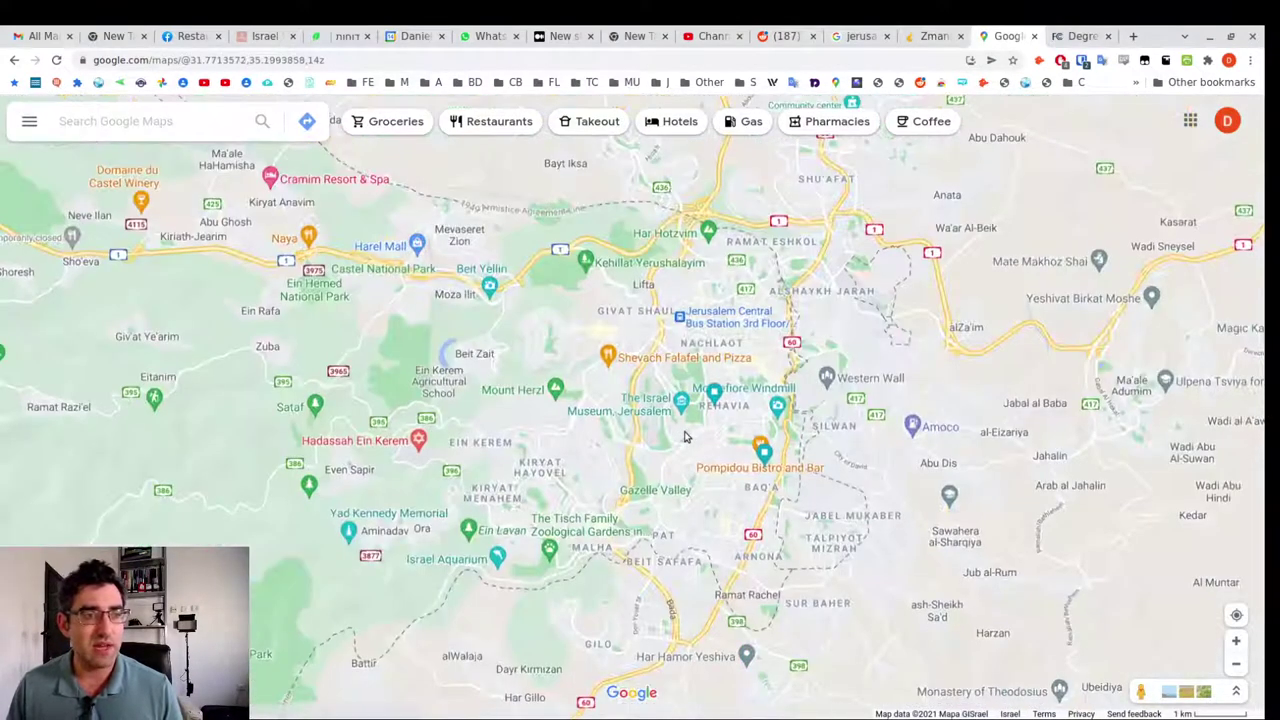
scroll(584, 385, up, 2)
scroll(584, 385, up, 4)
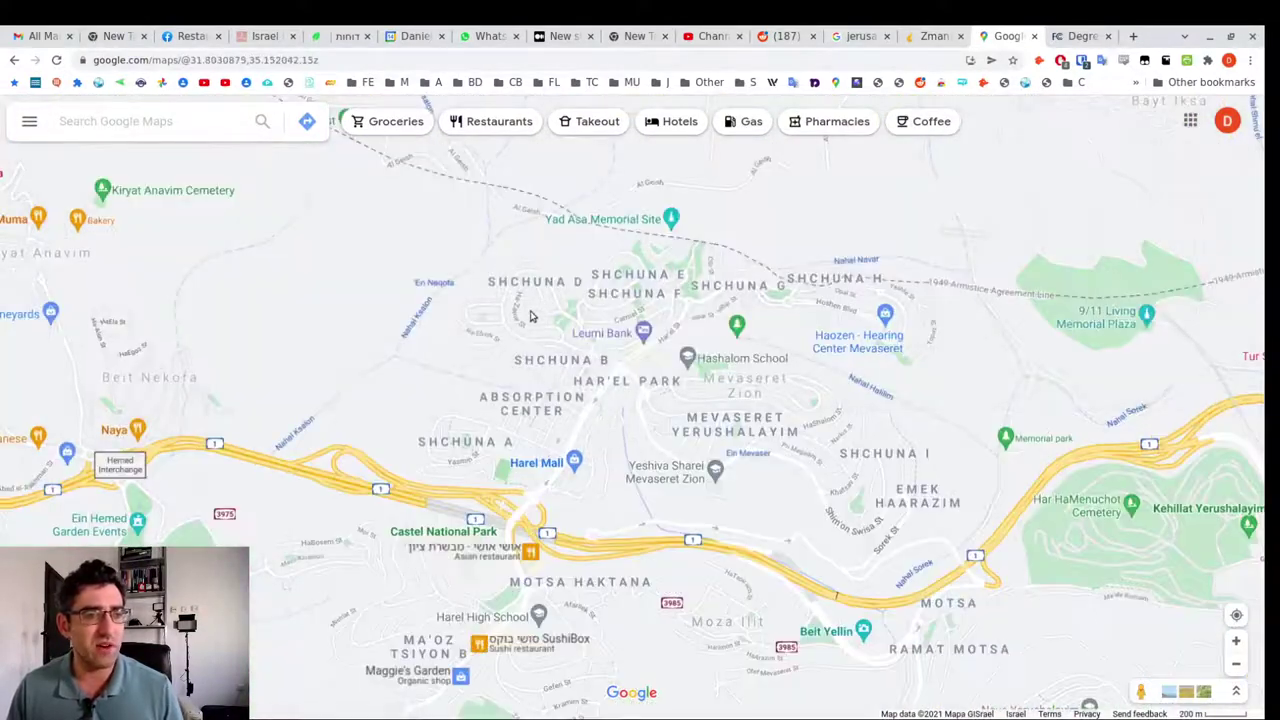
right_click(477, 348)
click(556, 365)
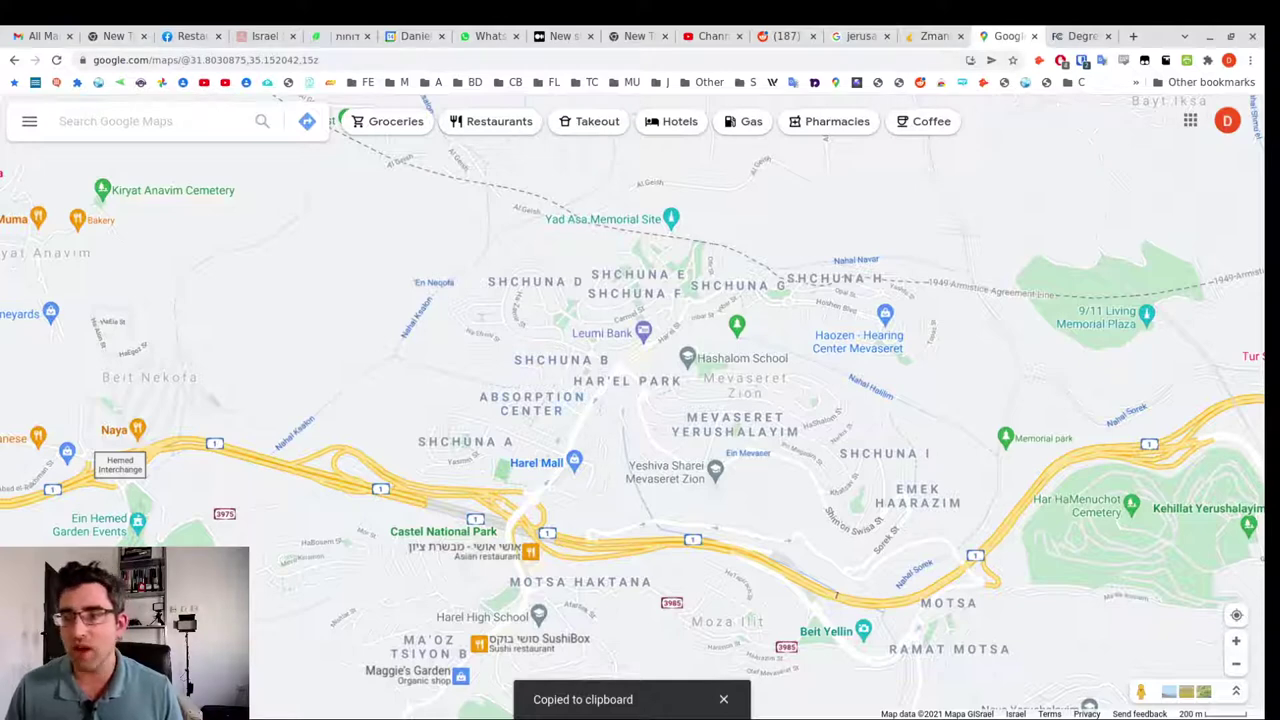
- Paste Mevaseret's coordinates 31.80589579884568, 35.143973947611 on a new notes line and select the latitude
key(alt+Tab)
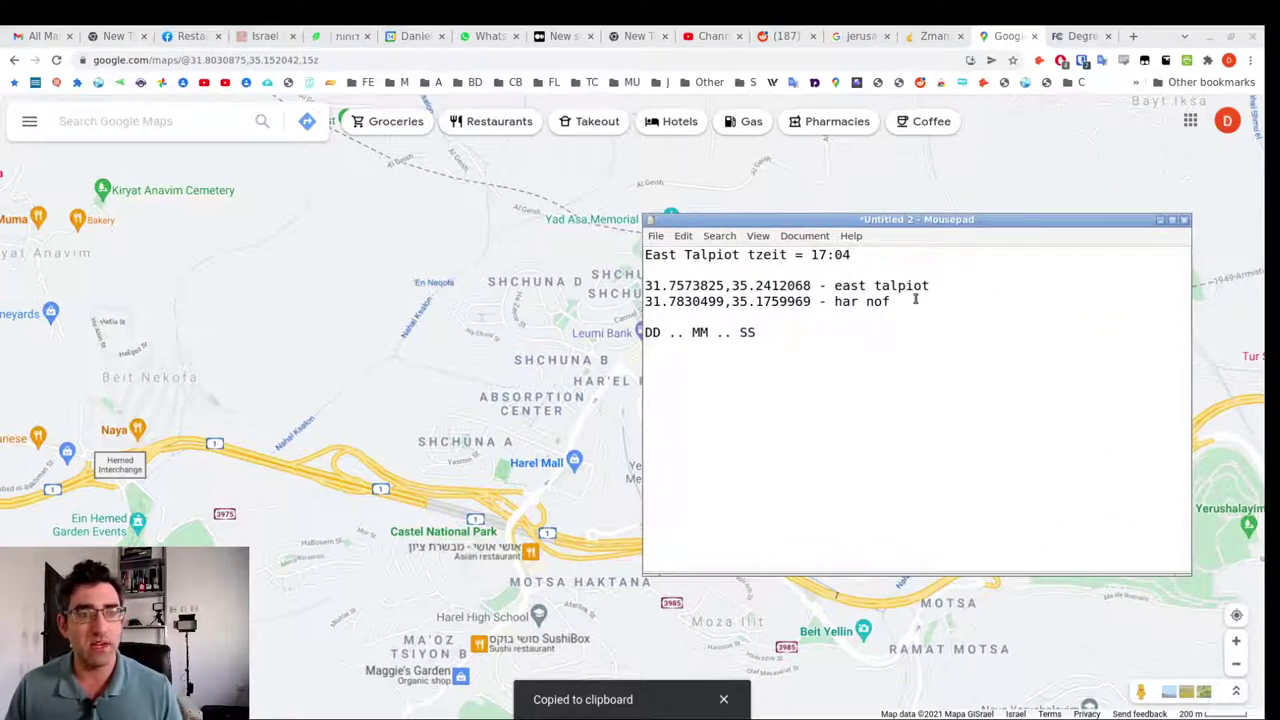
key(Return)
key(ctrl+v)
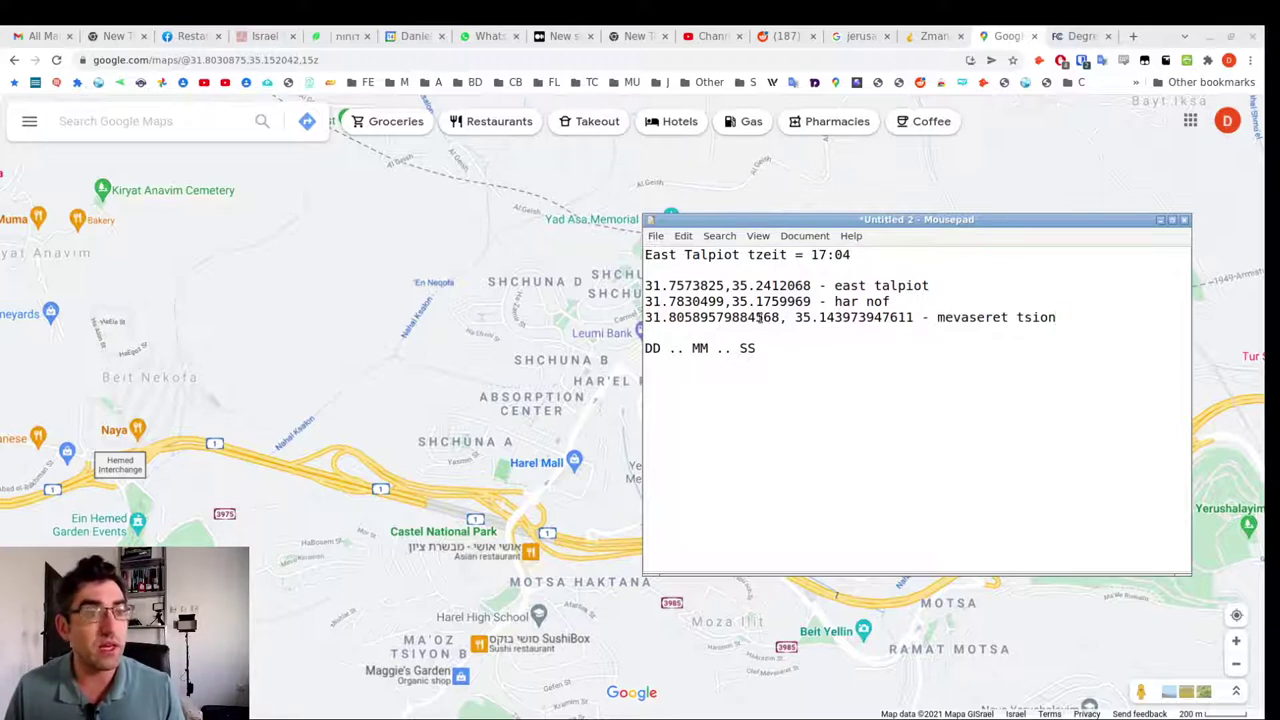
drag(730, 304, 808, 301)
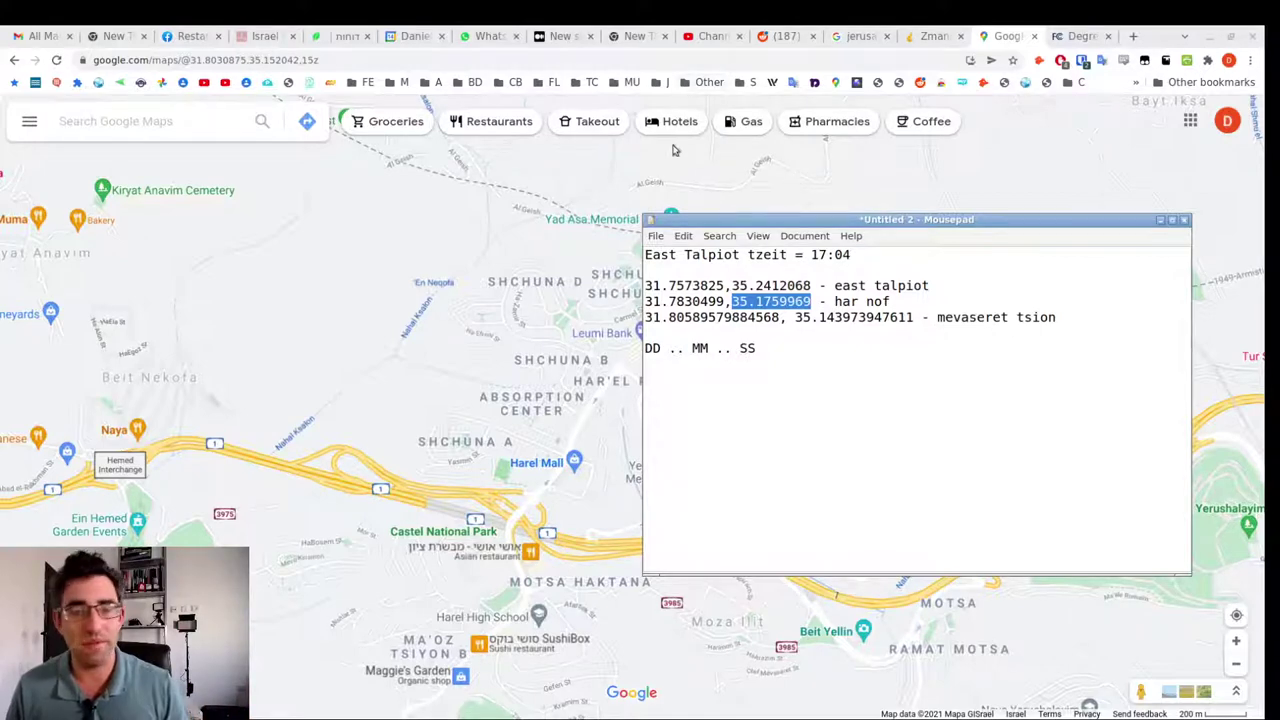
drag(773, 318, 645, 318)
- Enter Mevaseret's latitude 31.80589579884568 and longitude 35.143973947611 in the Zmanim location form
click(930, 36)
scroll(454, 263, up, 5)
click(434, 306)
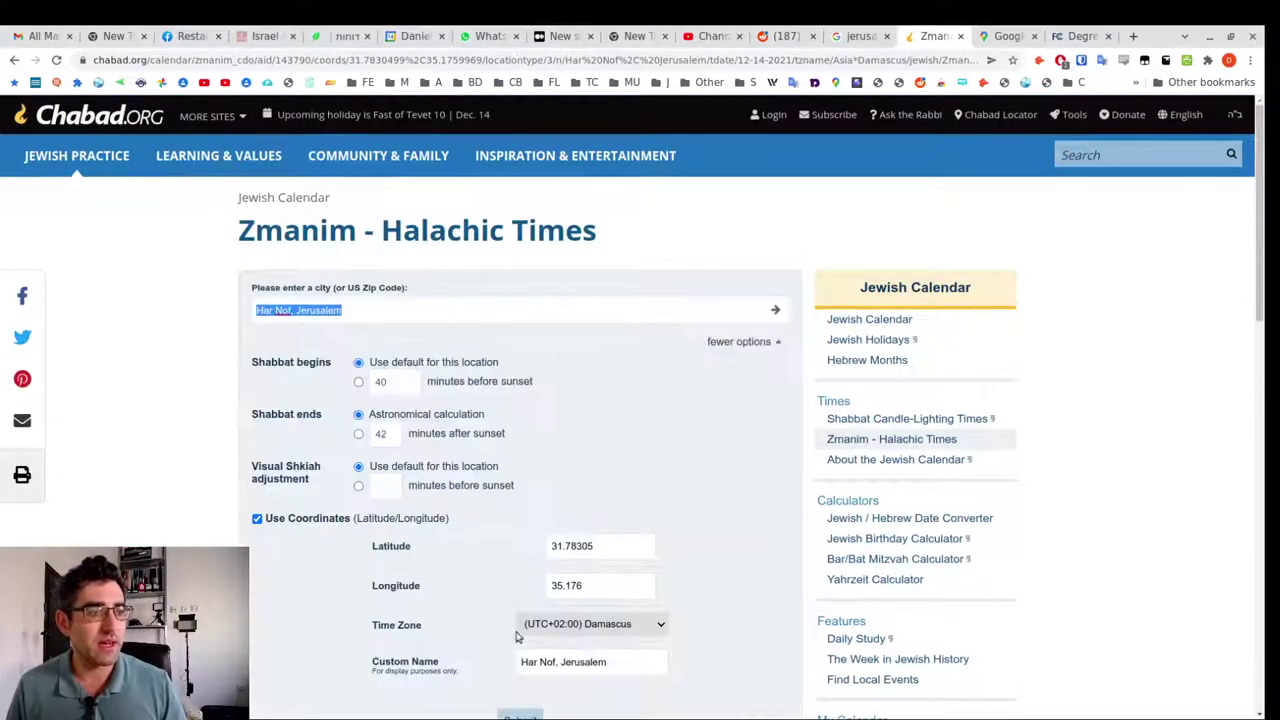
scroll(626, 489, down, 2)
click(617, 405)
key(ctrl+a)
key(ctrl+v)
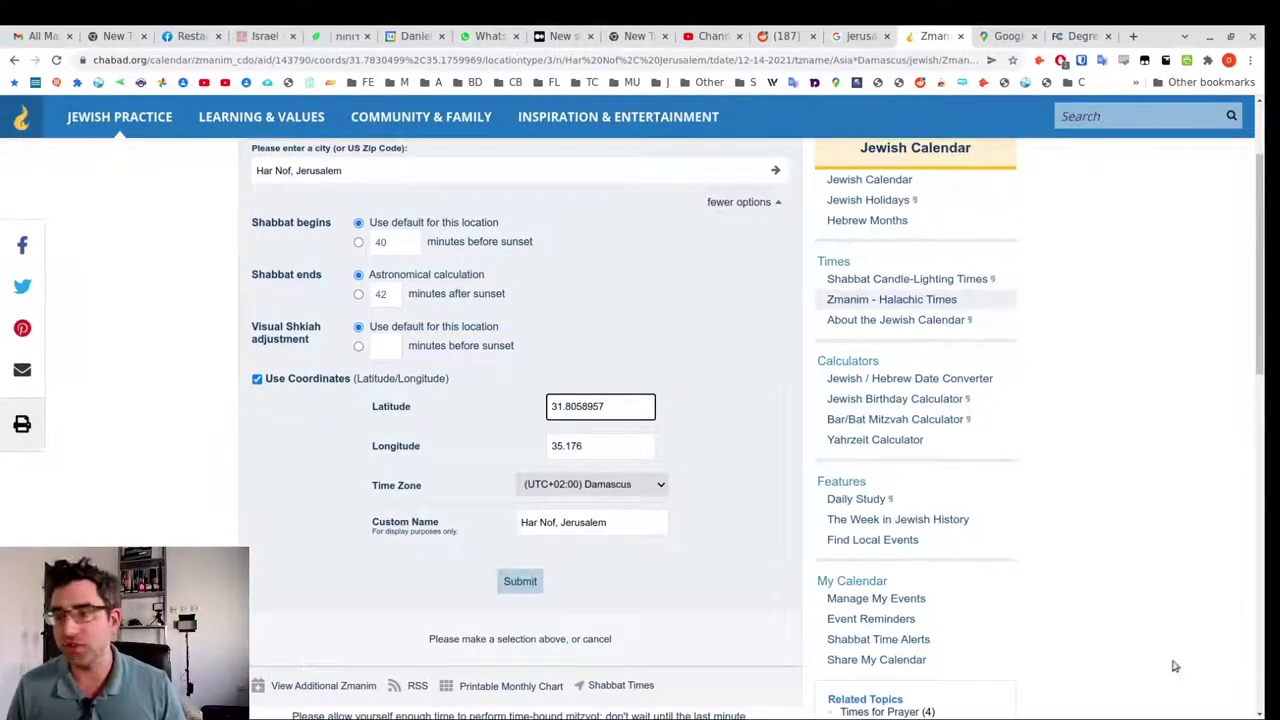
key(alt+Tab)
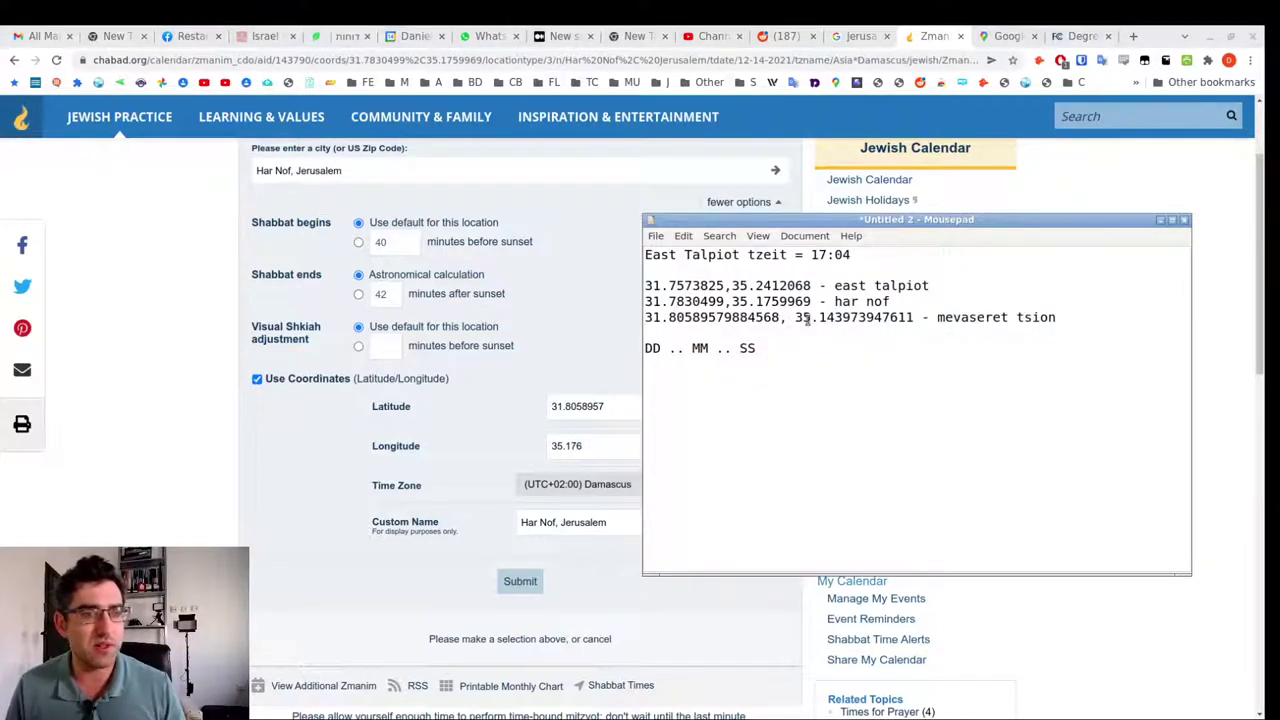
drag(796, 318, 916, 317)
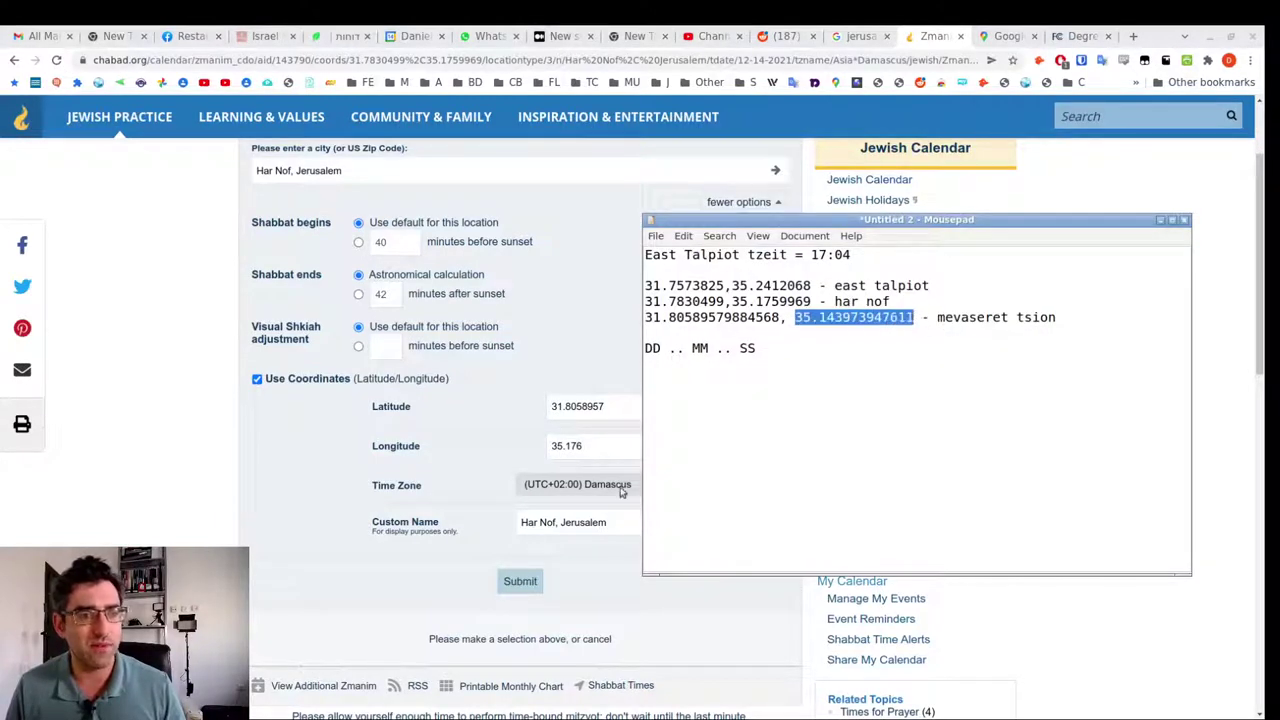
click(620, 446)
key(ctrl+a)
key(ctrl+v)
- Name the location Mevaseret Tsion and submit, showing nightfall at 5:04 PM
click(617, 522)
key(ctrl+a)
text(Mevaseret T)
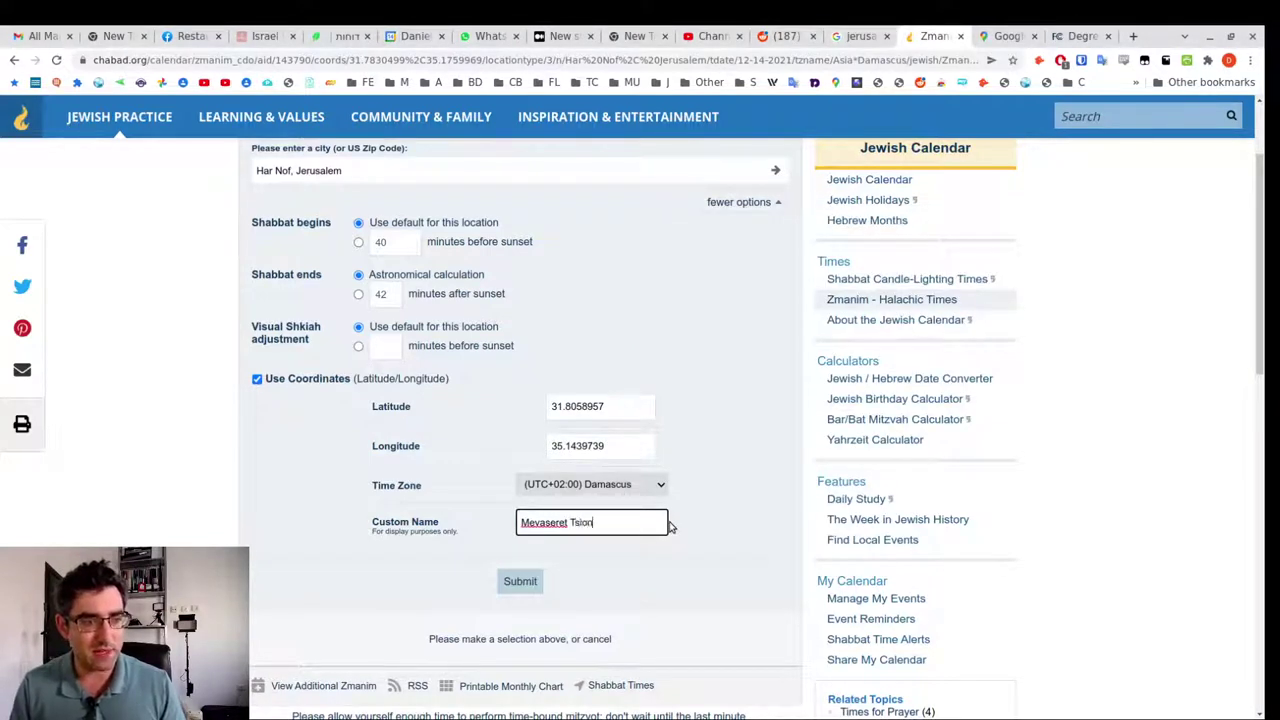
click(520, 582)
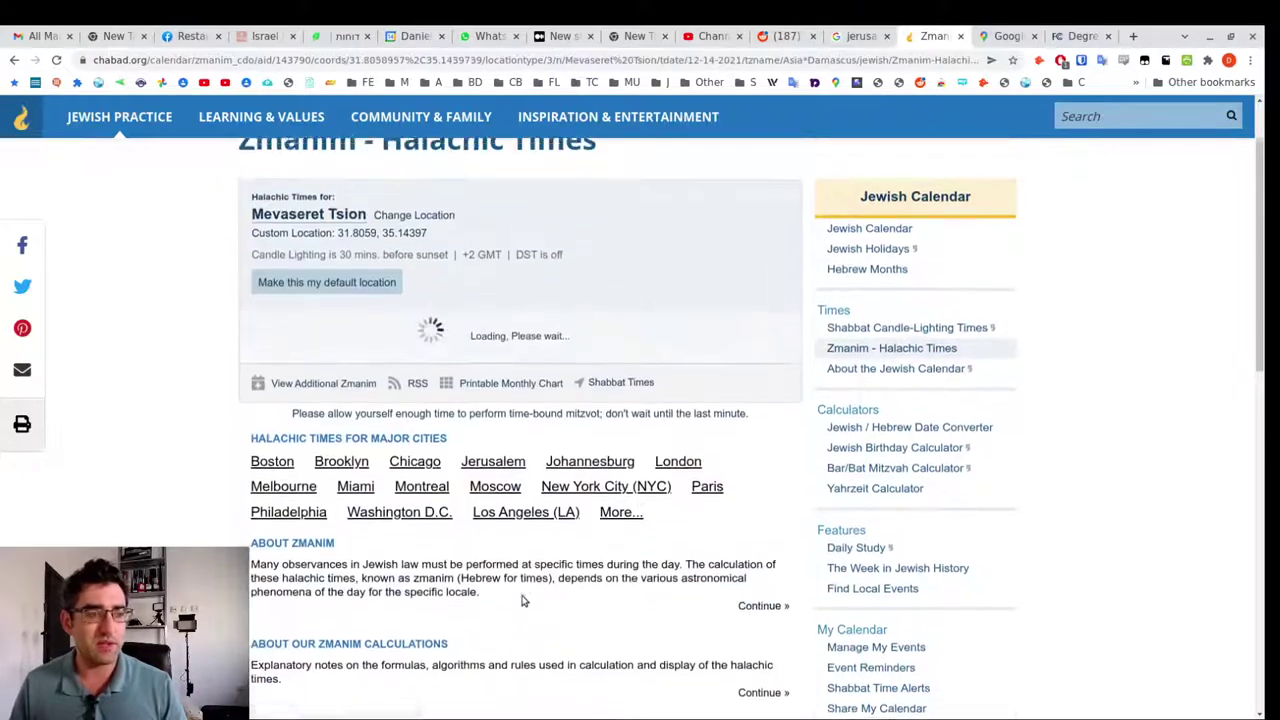
scroll(640, 430, down, 5)
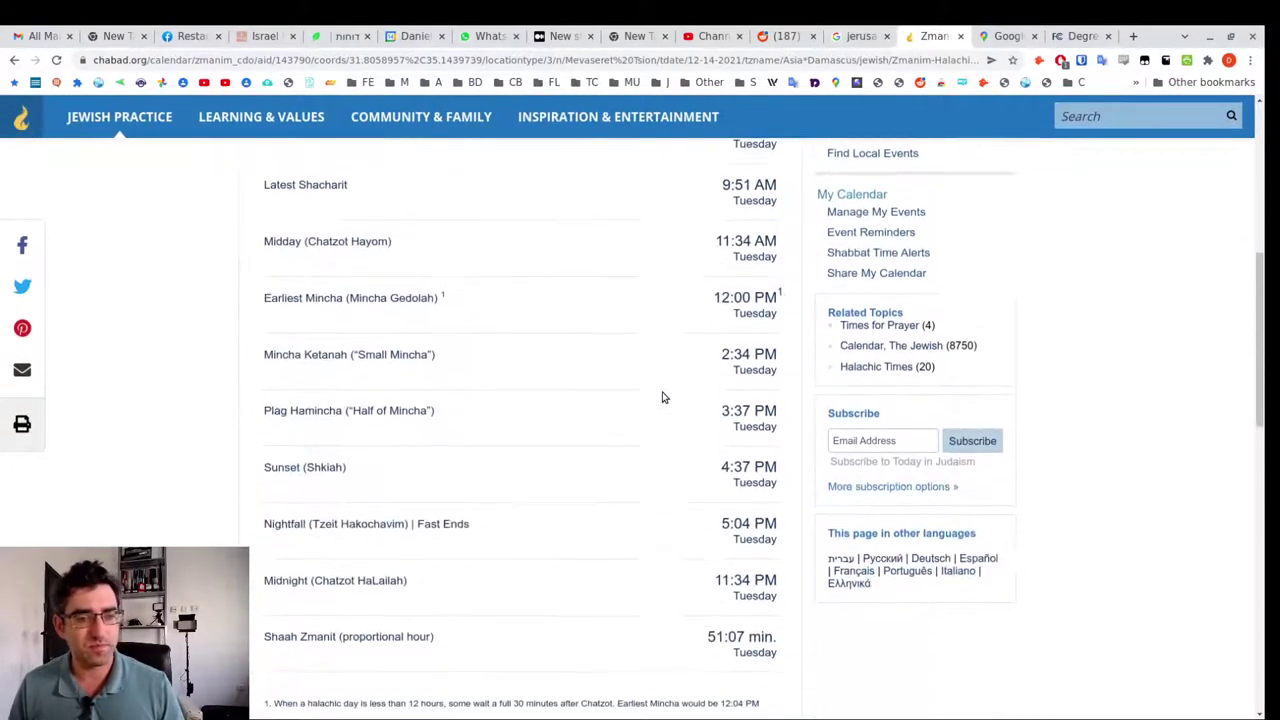
scroll(748, 532, down, 1)
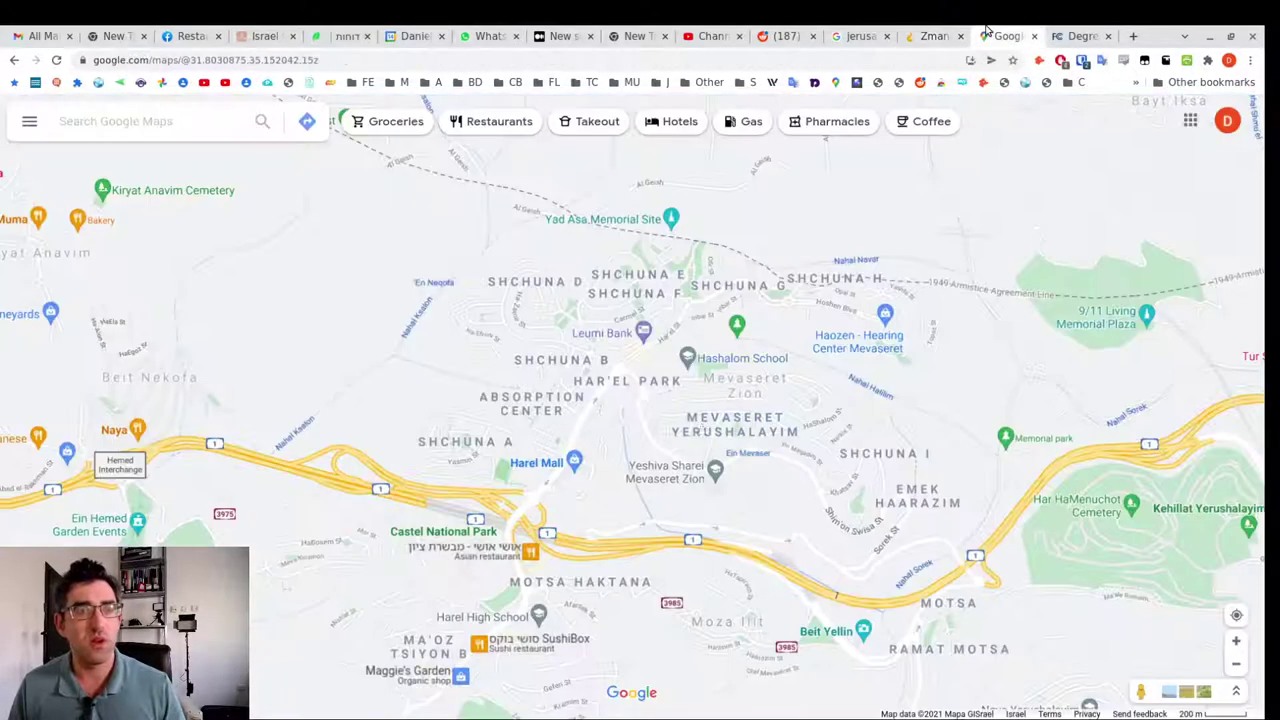
- Measure 9.46 km from southeast Jerusalem to Mevaseret Zion, then clear the measurement
click(990, 33)
scroll(646, 434, down, 2)
drag(775, 578, 755, 415)
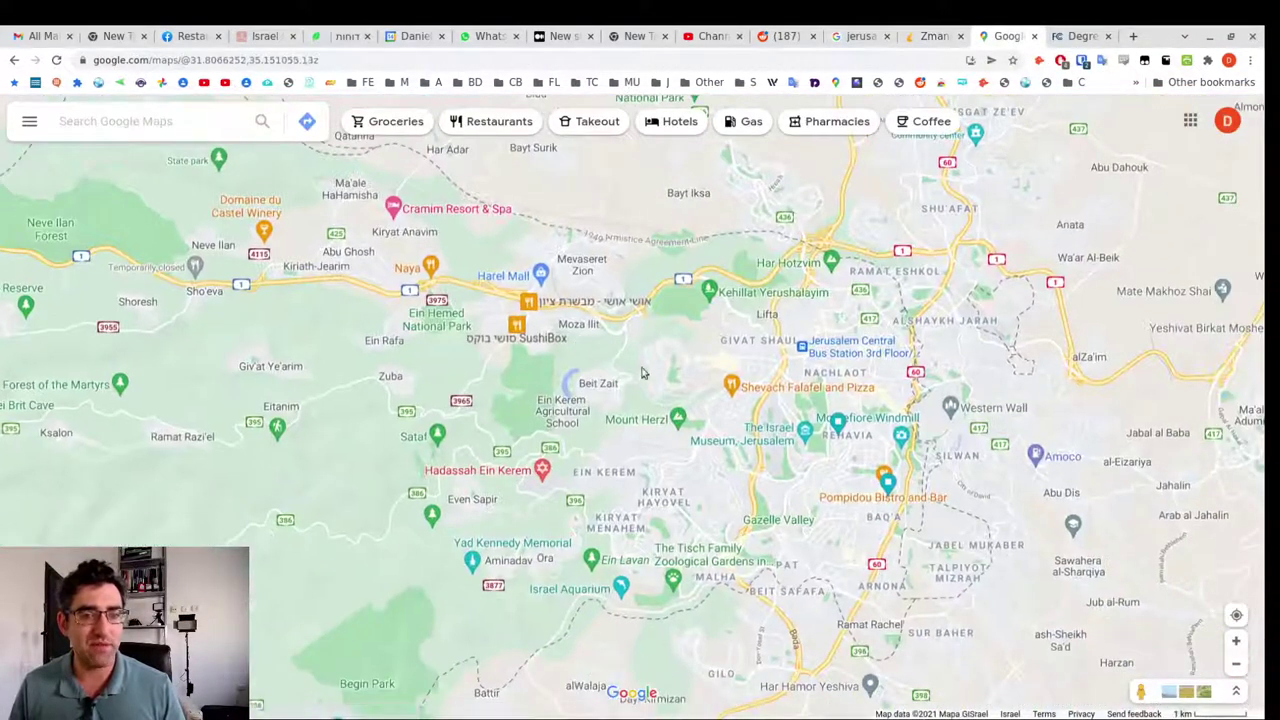
right_click(990, 533)
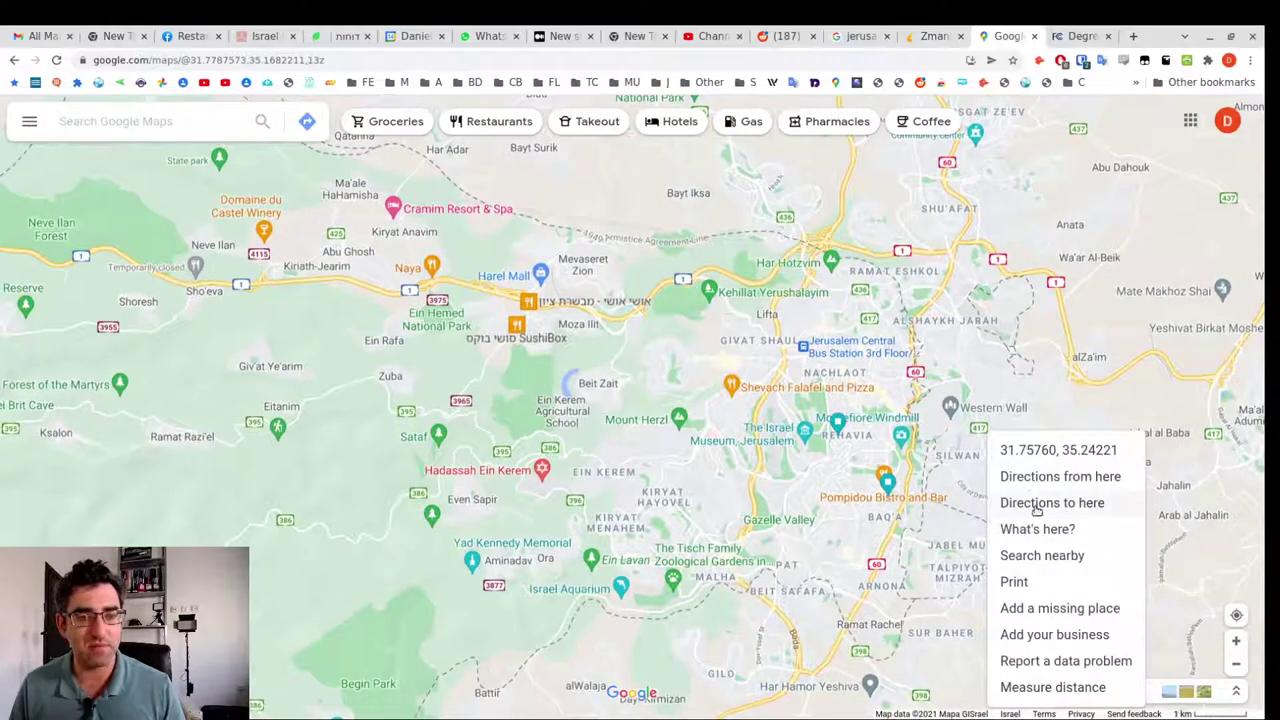
click(1050, 687)
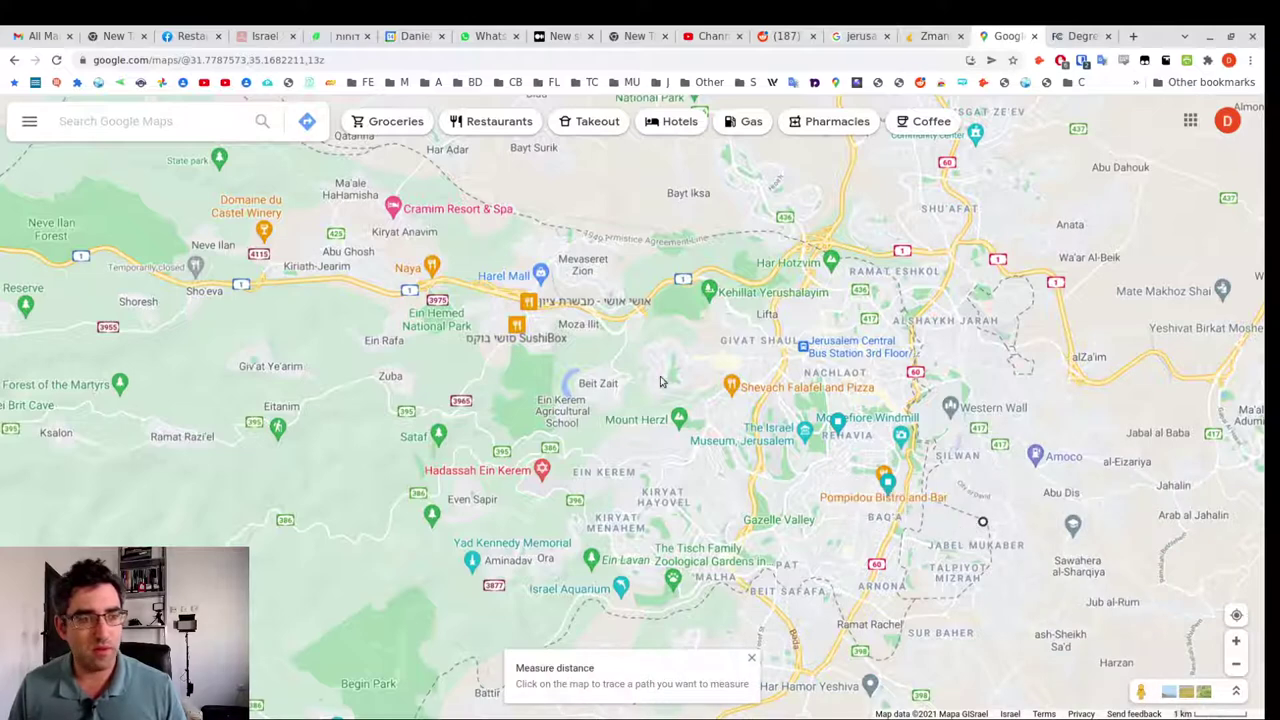
click(566, 285)
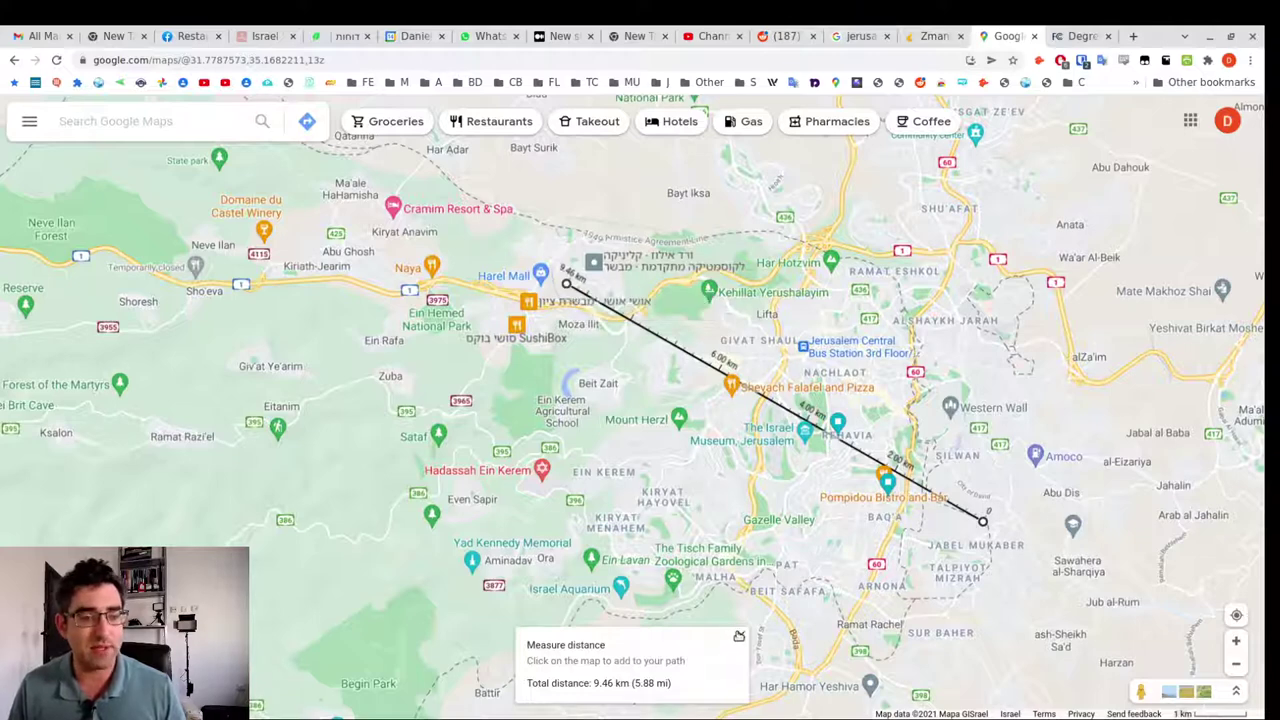
click(738, 635)
- Pan and zoom the map to centre on Modi'in
scroll(725, 506, down, 4)
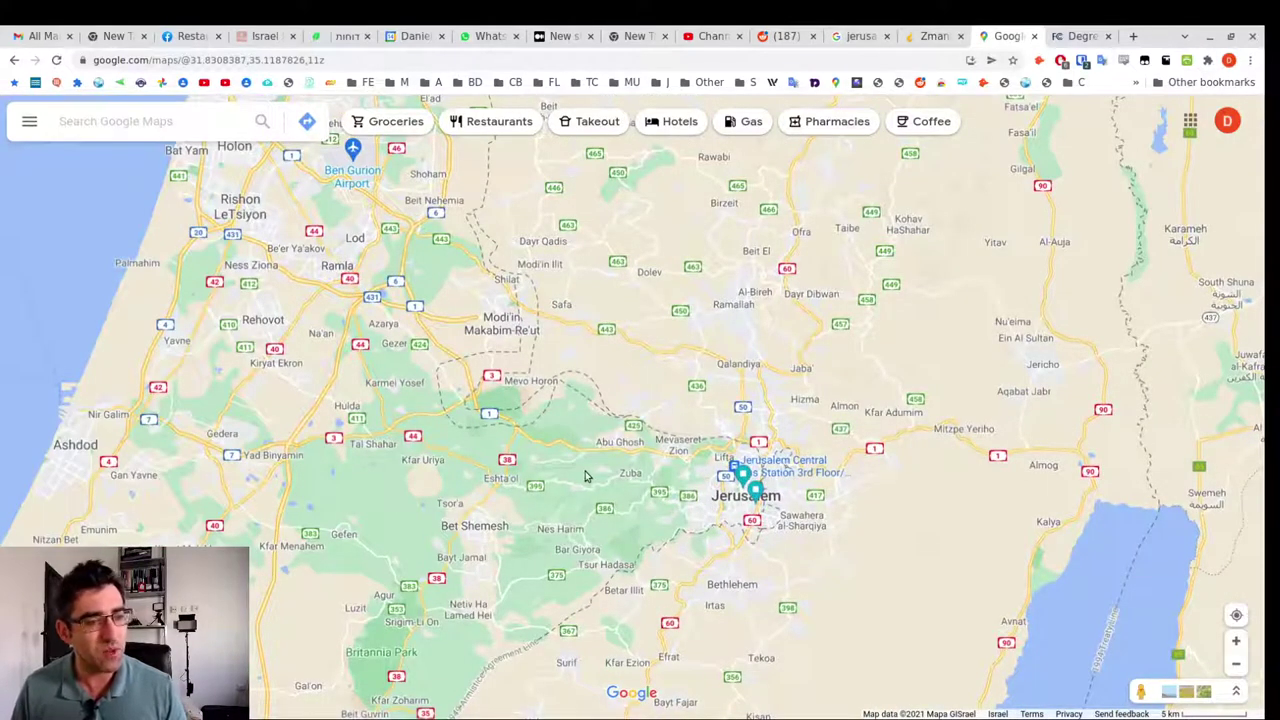
drag(585, 472, 639, 492)
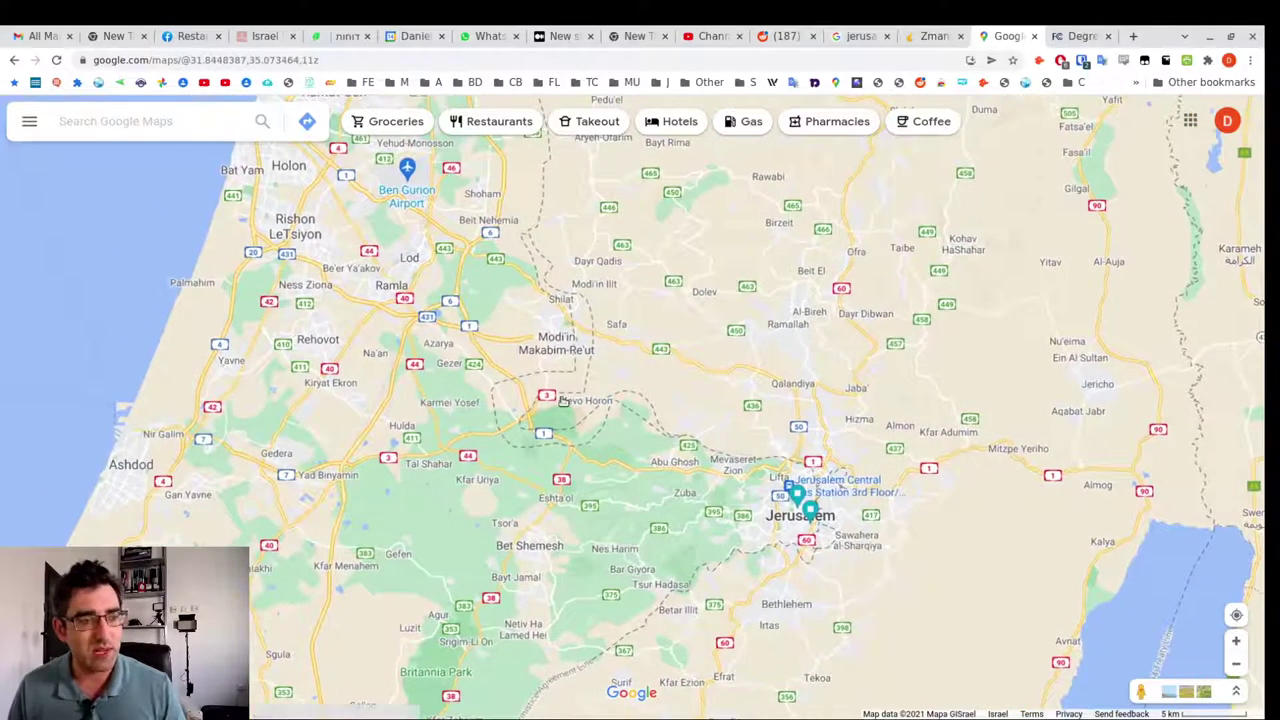
drag(530, 395, 543, 438)
scroll(563, 406, up, 4)
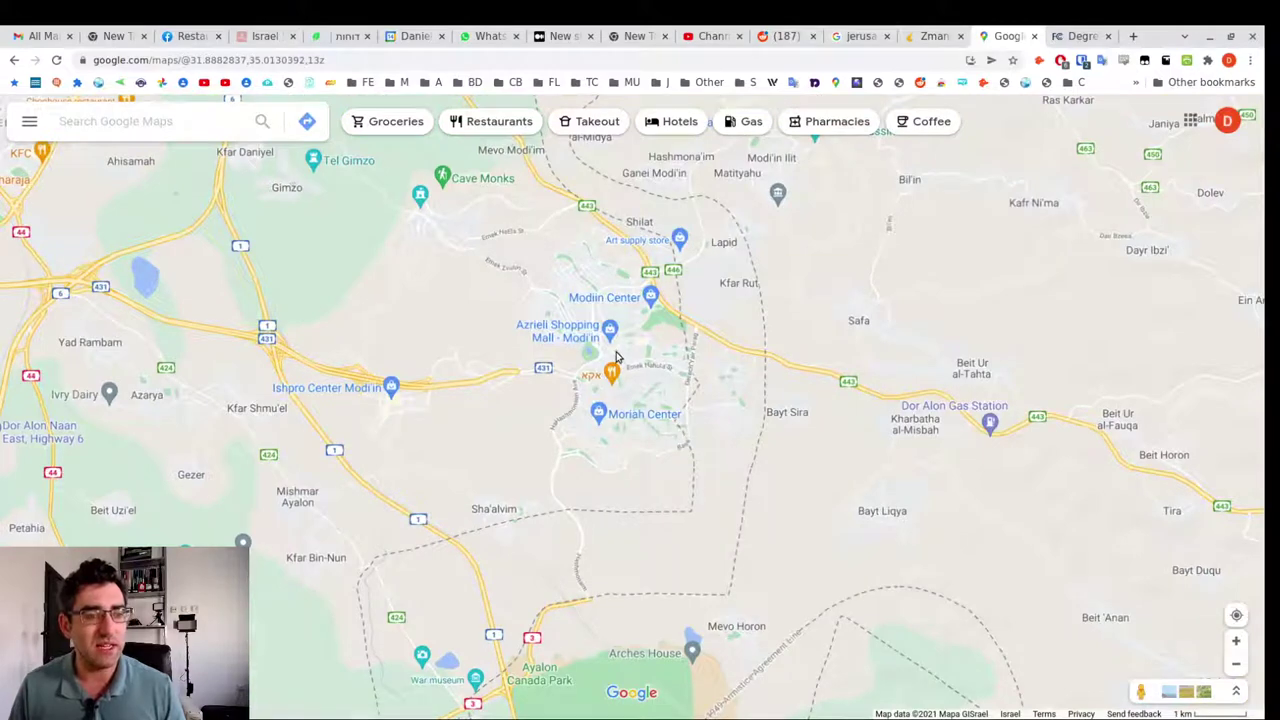
- Copy Modi'in's map coordinates into the notes as a new line labelled '- modiin'
right_click(616, 358)
click(694, 377)
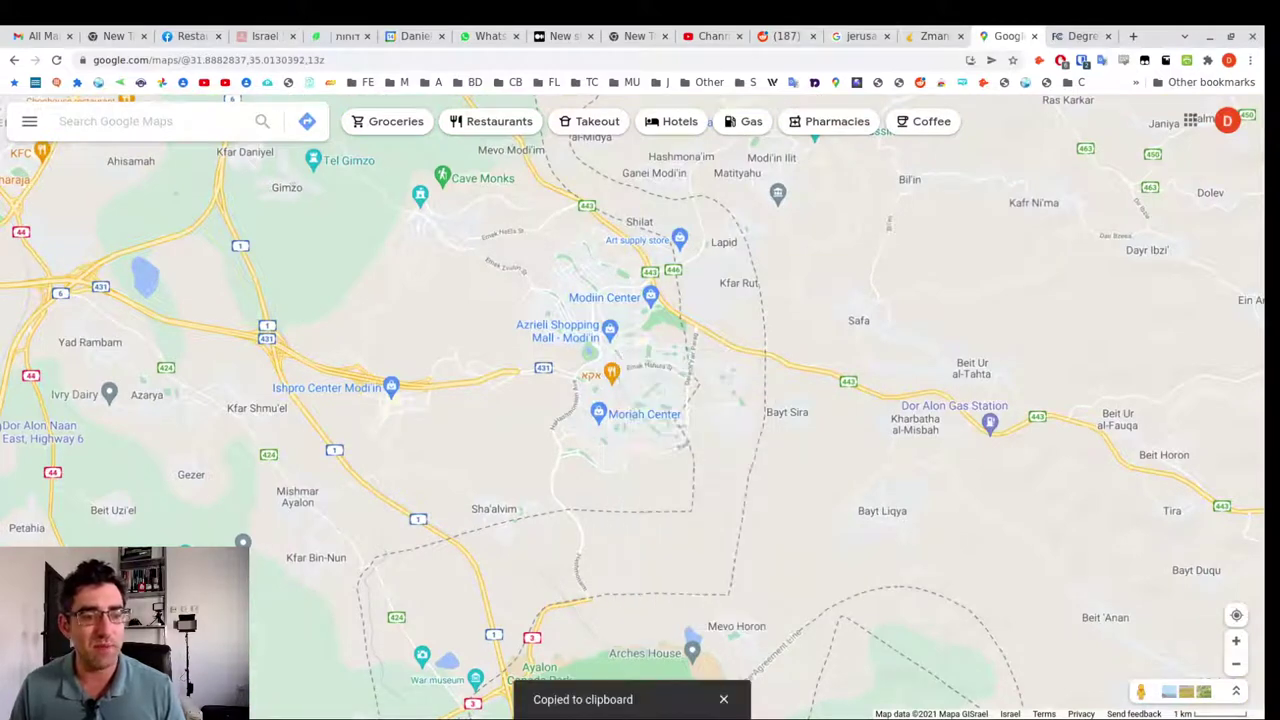
key(alt+Tab)
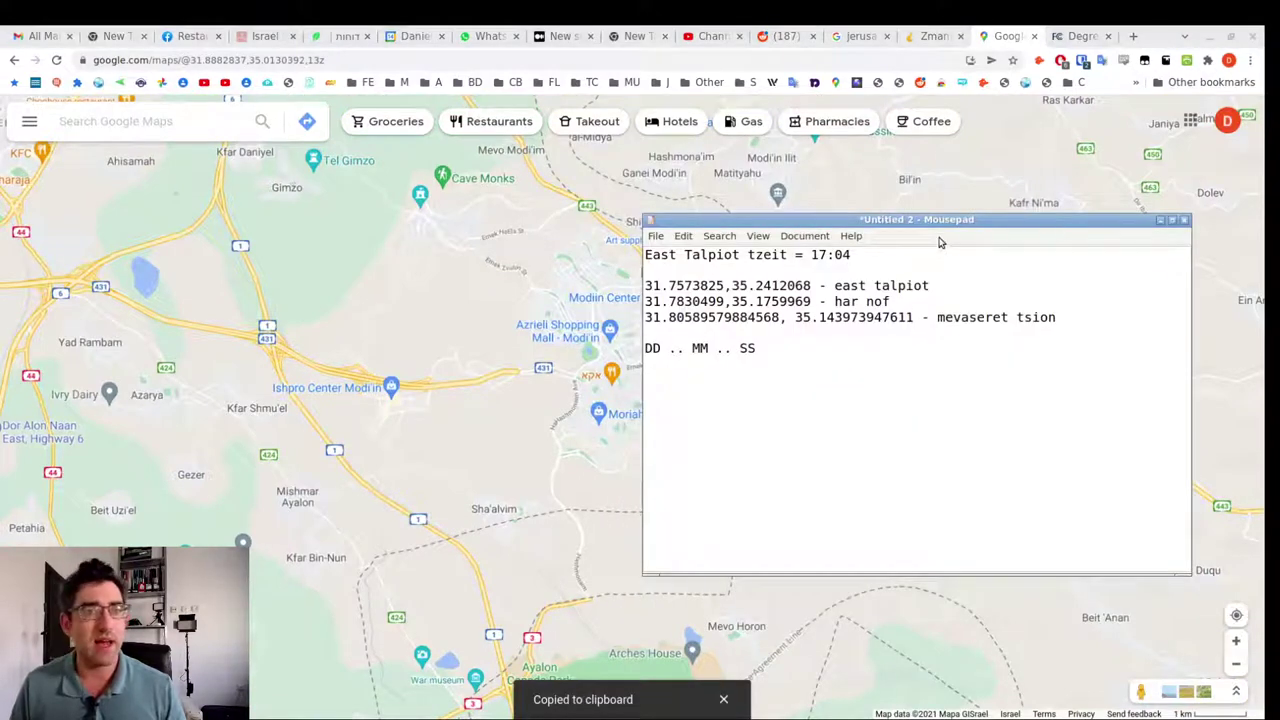
drag(943, 220, 808, 201)
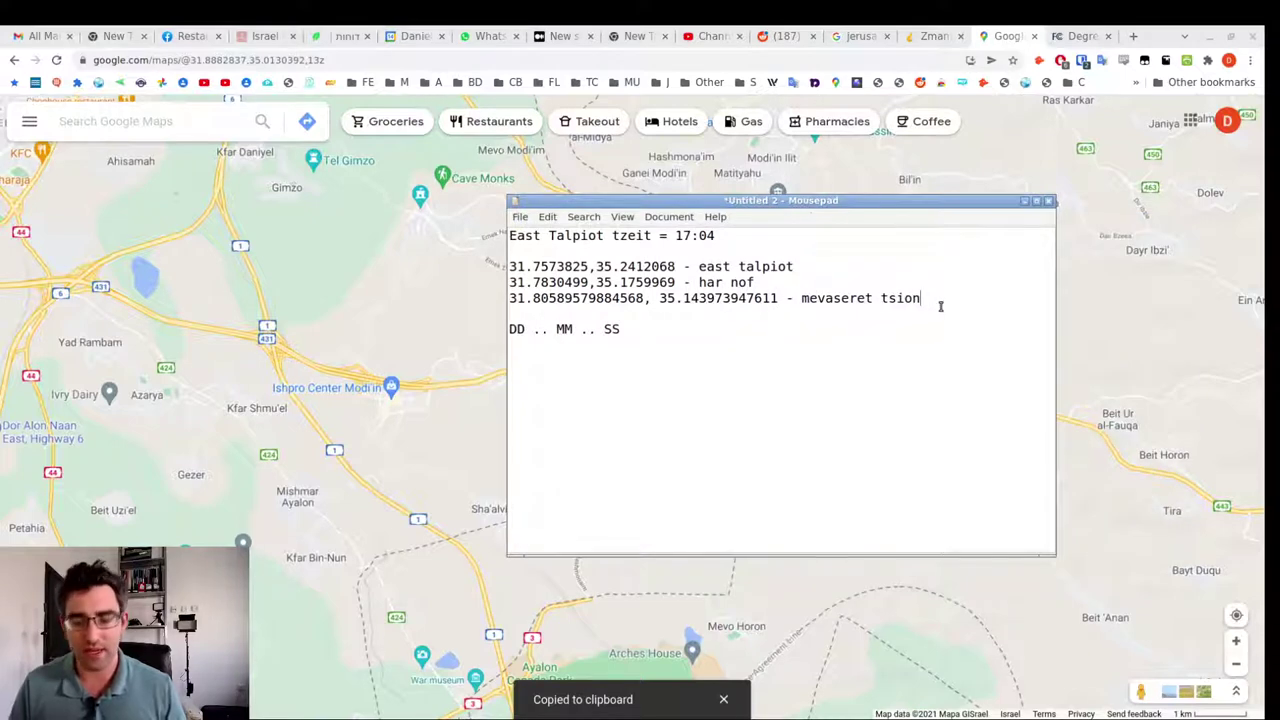
key(Return)
key(ctrl+v)
text(- mod)
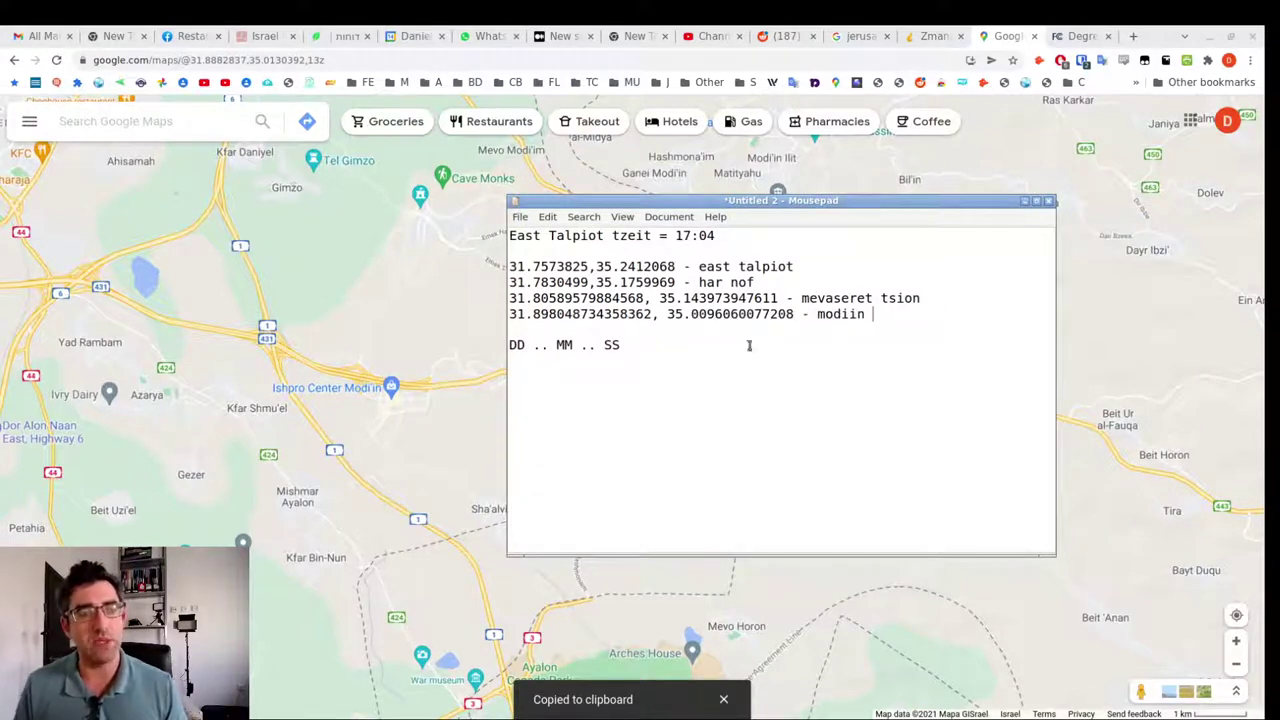
text(iin)
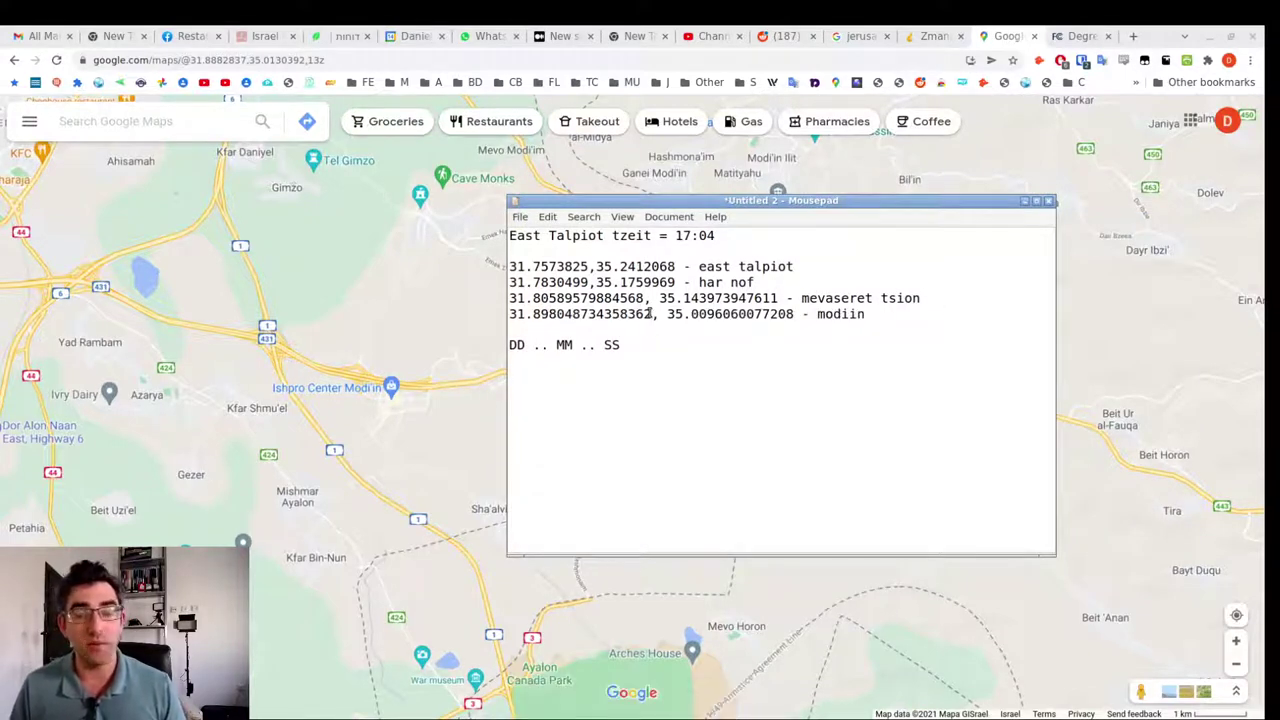
drag(650, 313, 509, 313)
- Enter Modi'in's latitude 31.898048734358362 and longitude 35.0096060077208 in the Zmanim location form
key(ctrl+c)
click(934, 36)
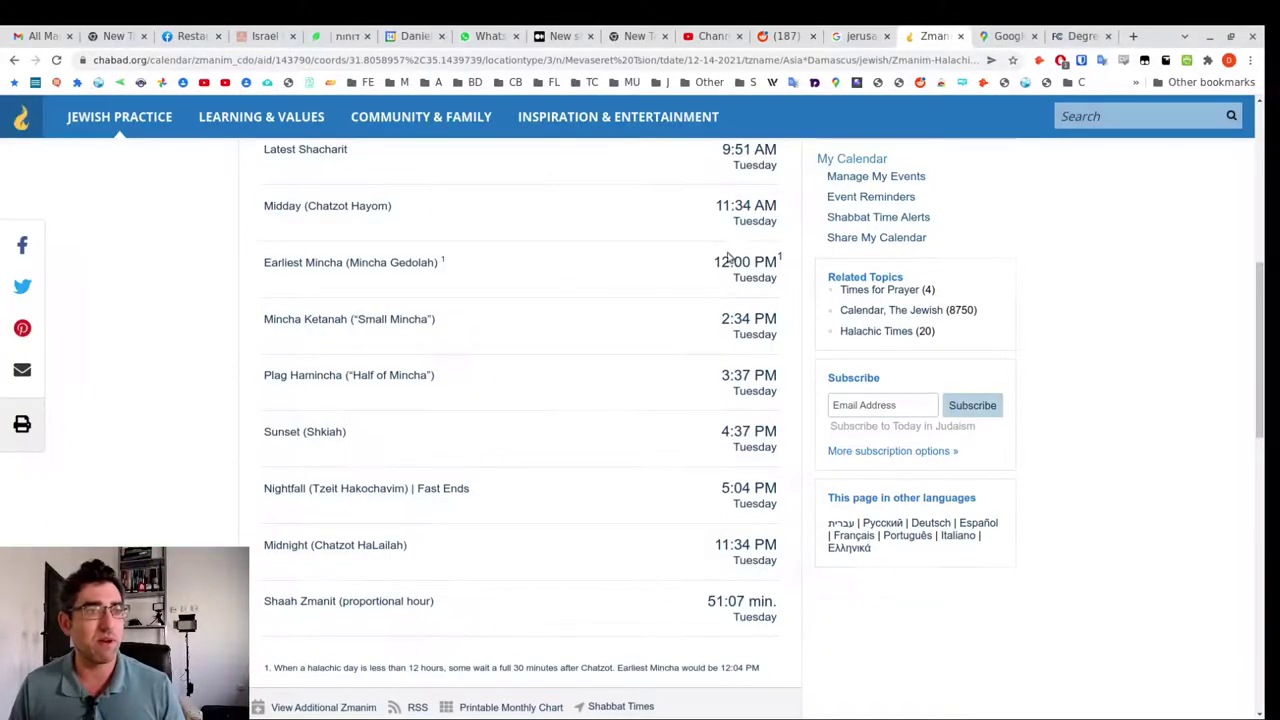
scroll(731, 258, up, 5)
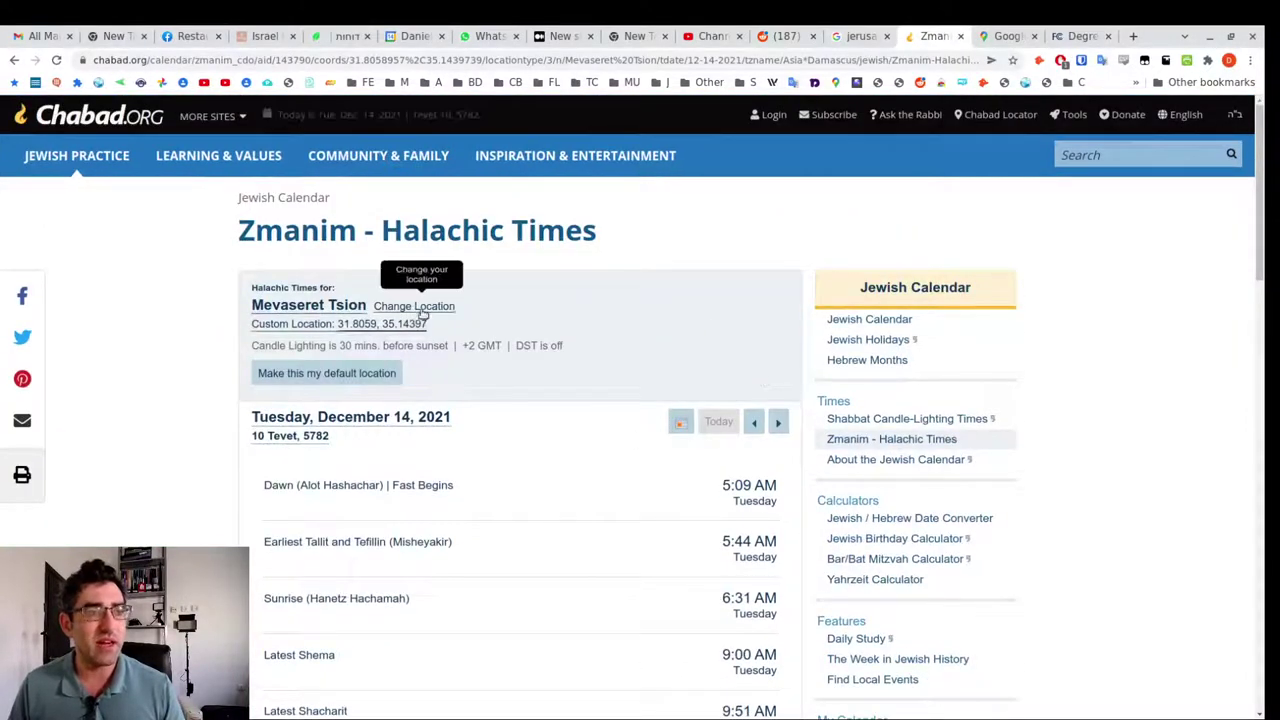
click(423, 313)
scroll(537, 578, down, 2)
double_click(608, 374)
key(ctrl+v)
key(alt+Tab)
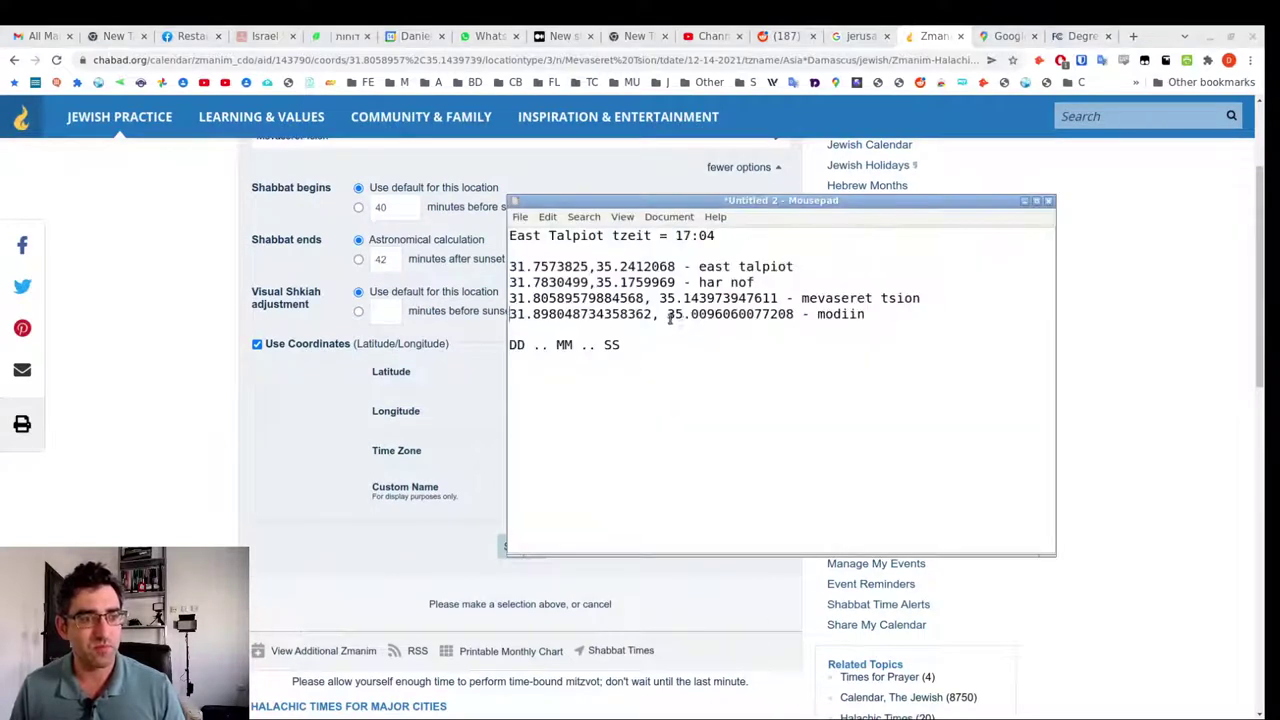
drag(668, 316, 795, 316)
click(333, 450)
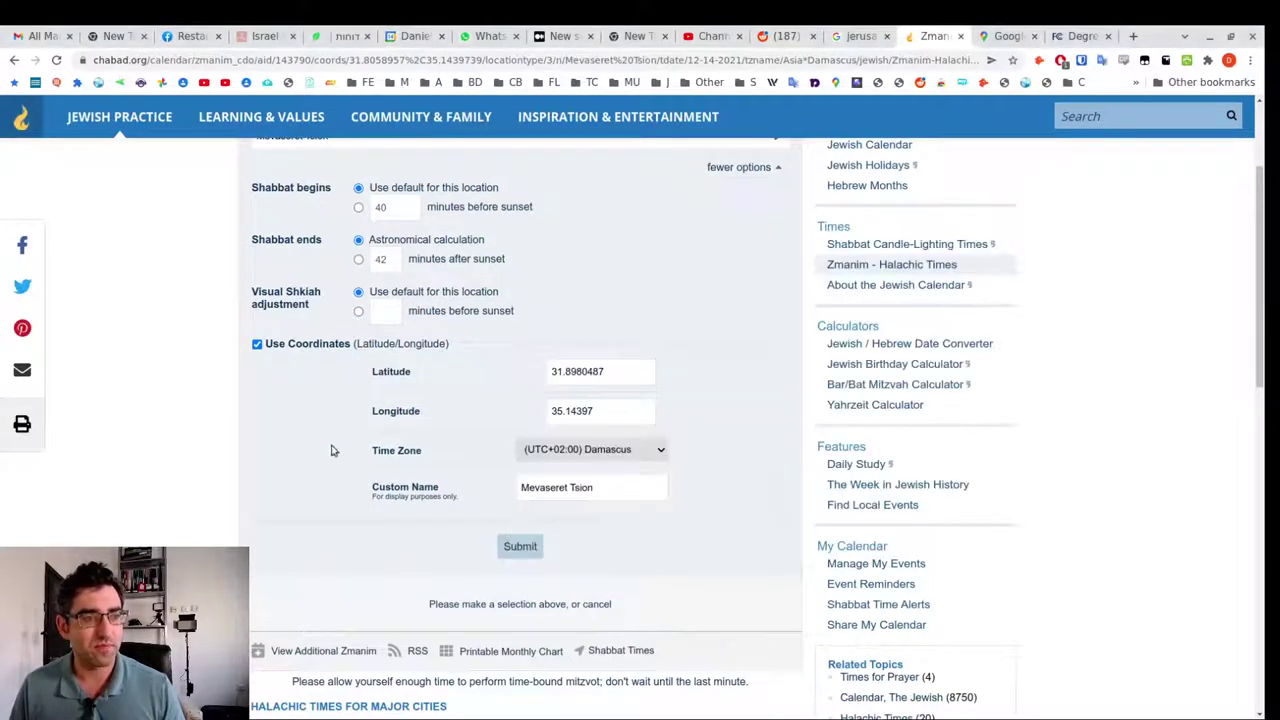
double_click(597, 418)
key(ctrl+v)
- Rename the location to Modiin and submit, showing nightfall at 5:05 PM
triple_click(665, 487)
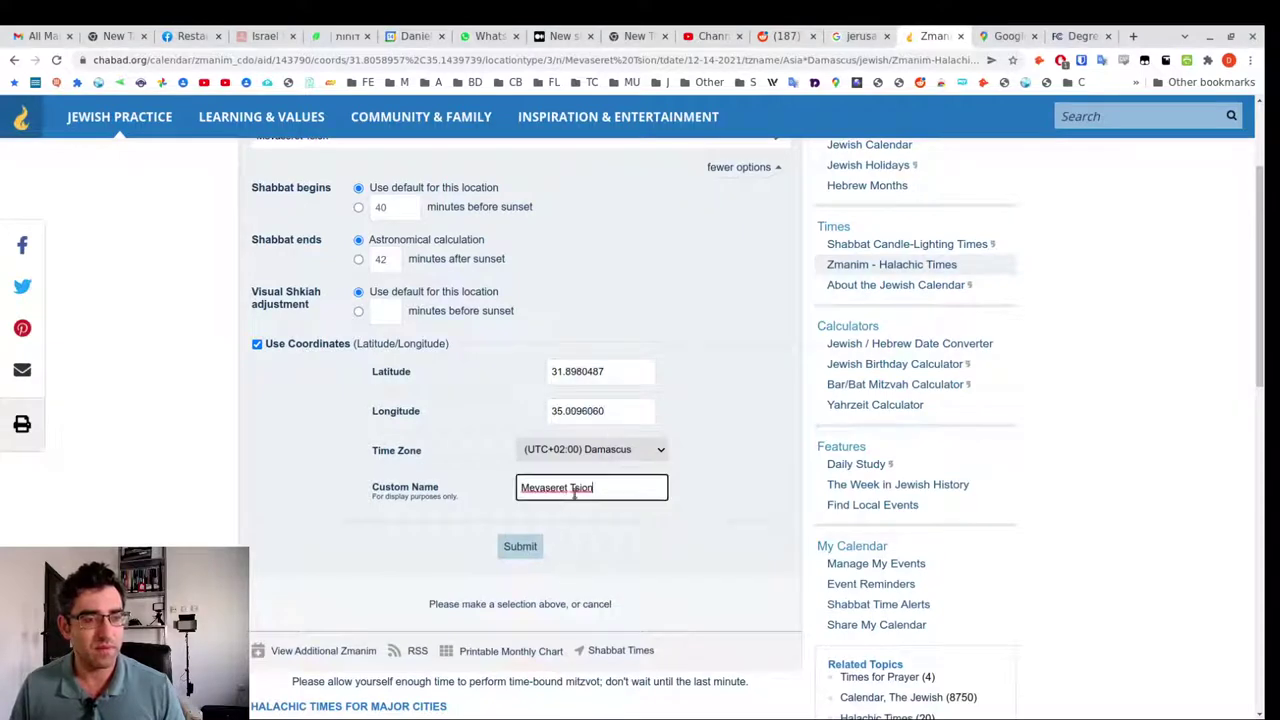
text(Modiin)
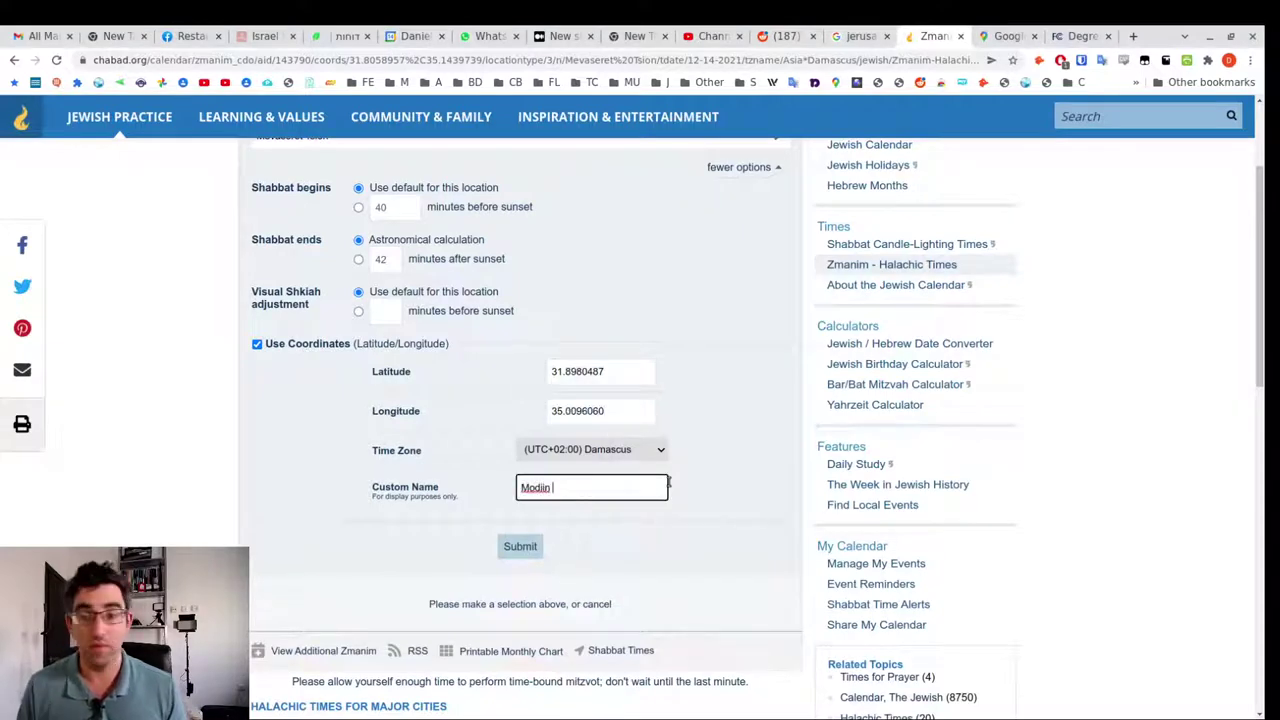
click(520, 546)
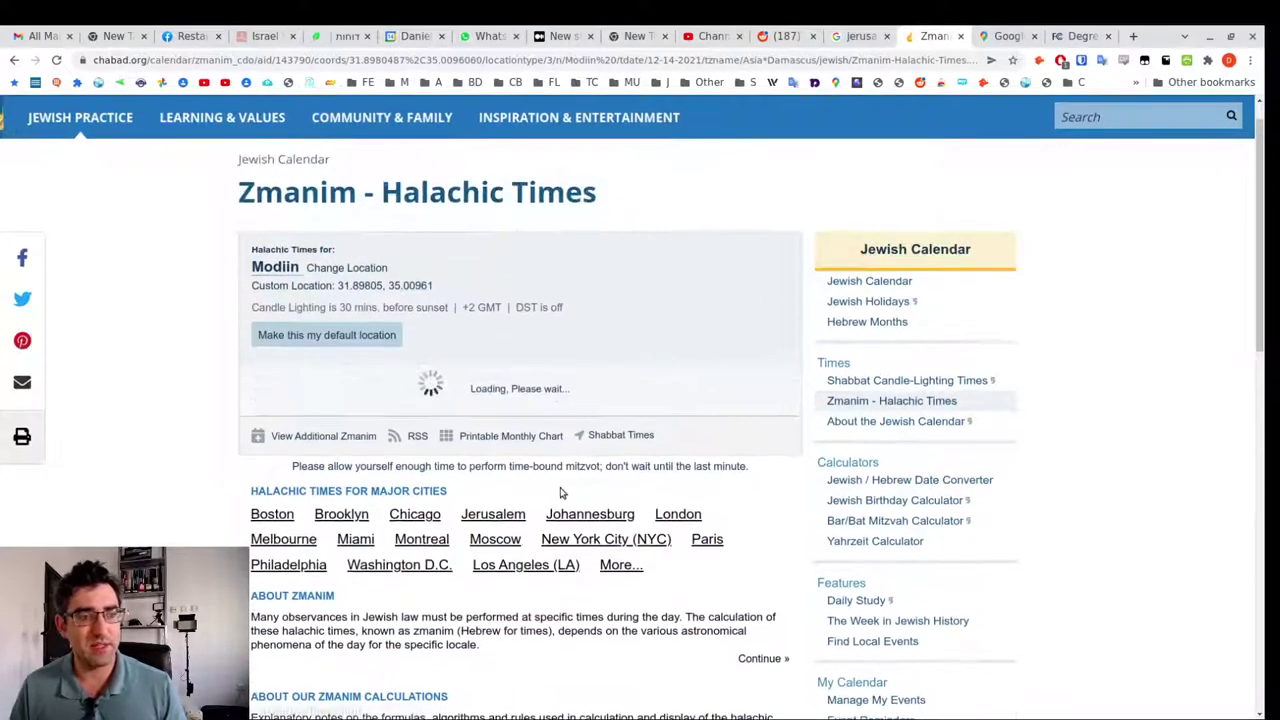
scroll(563, 484, down, 5)
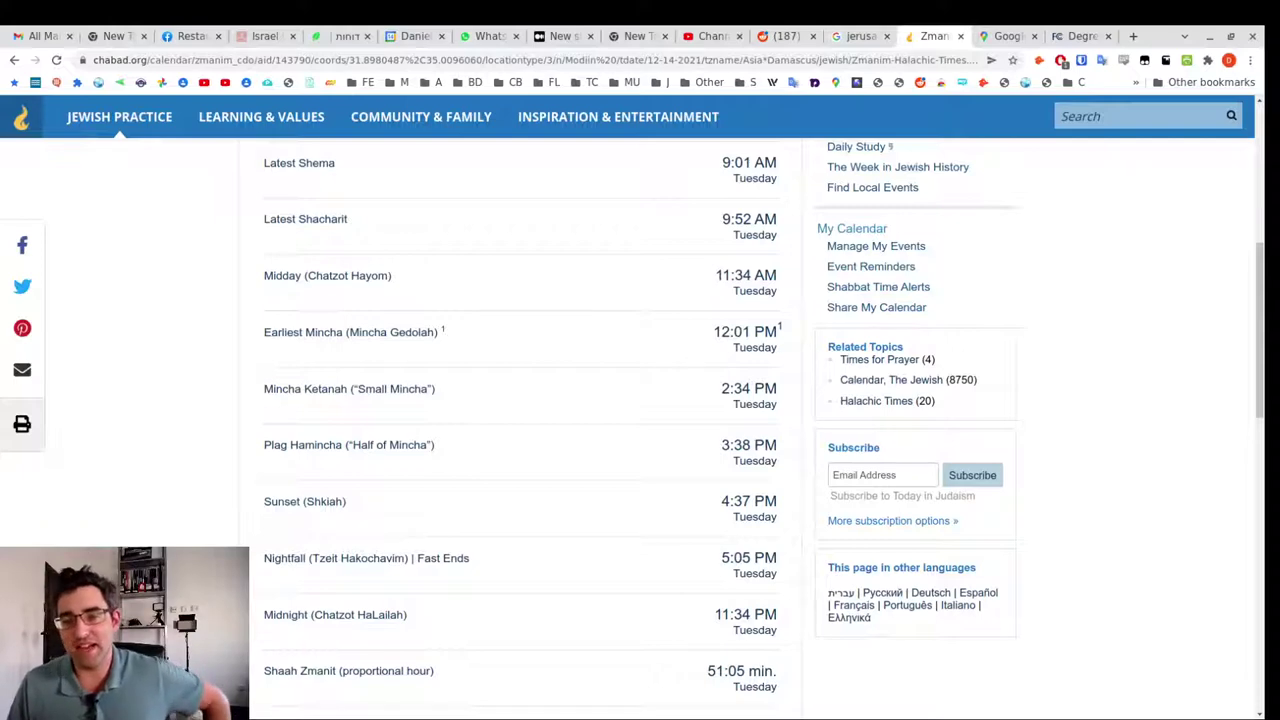
- Back in Google Maps, zoom out to show central Israel from Holon through Modi'in to Jerusalem
click(1008, 36)
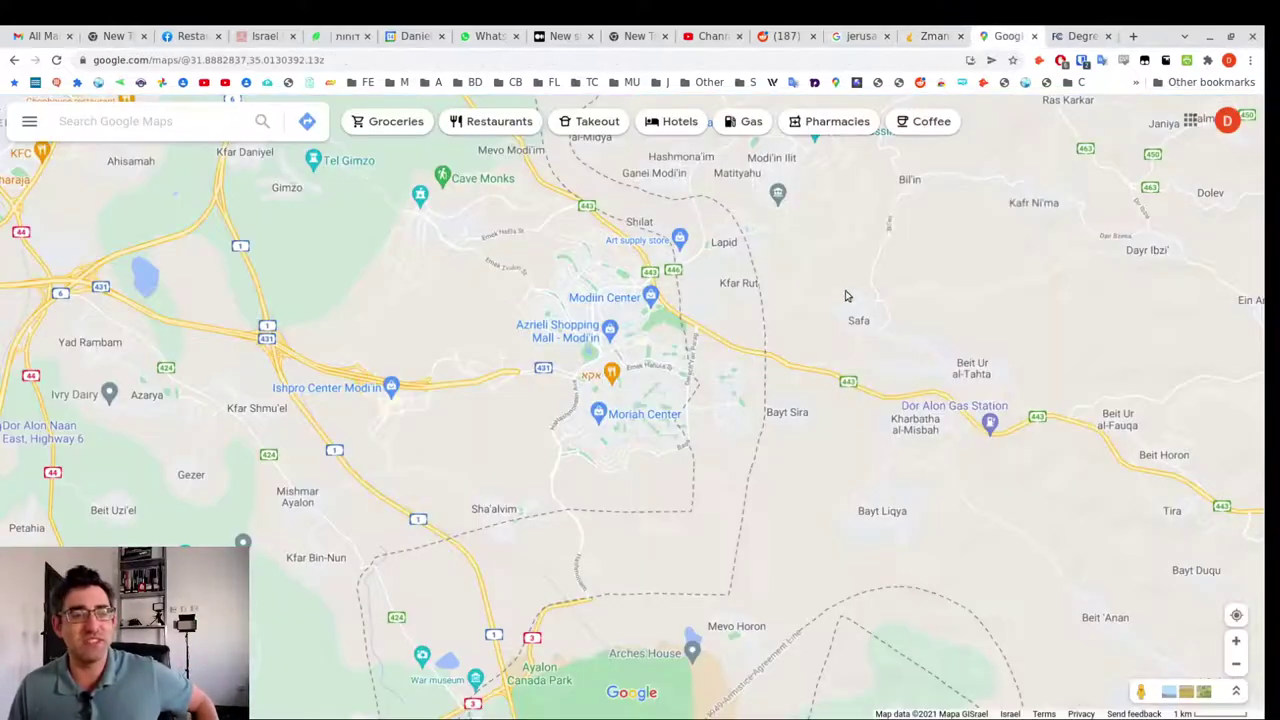
scroll(835, 305, down, 2)
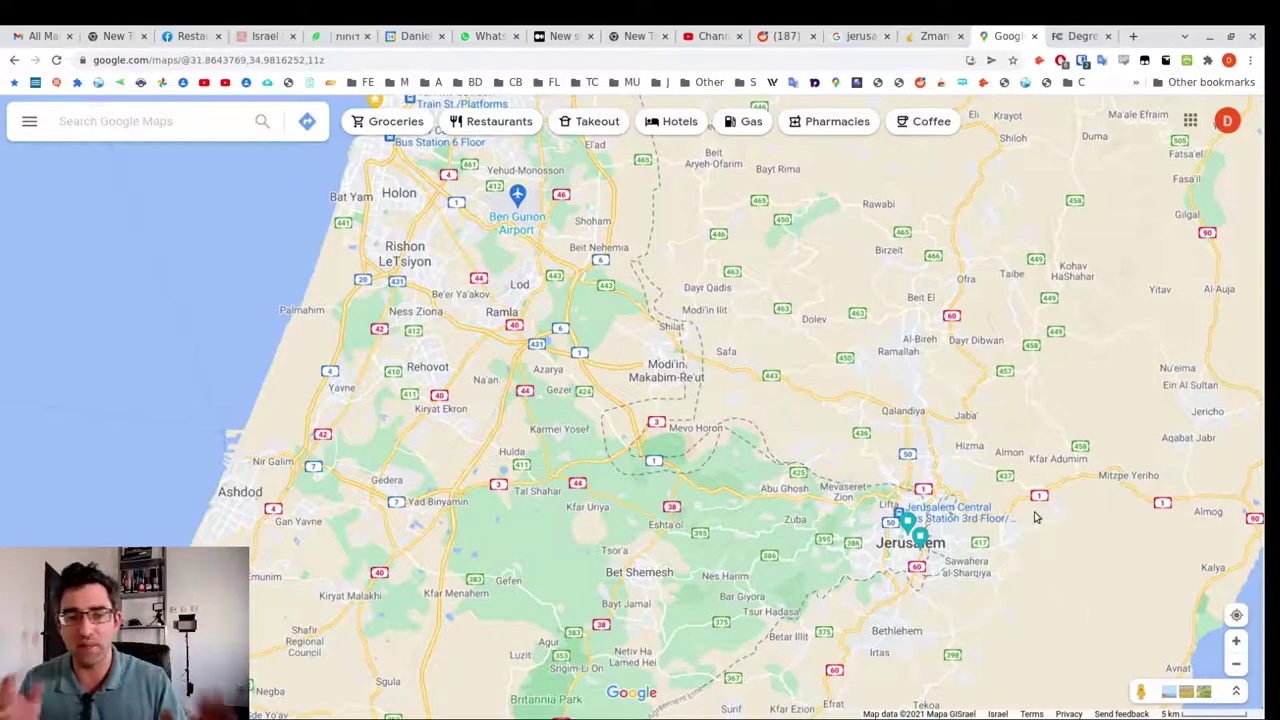
drag(1026, 553, 1034, 557)
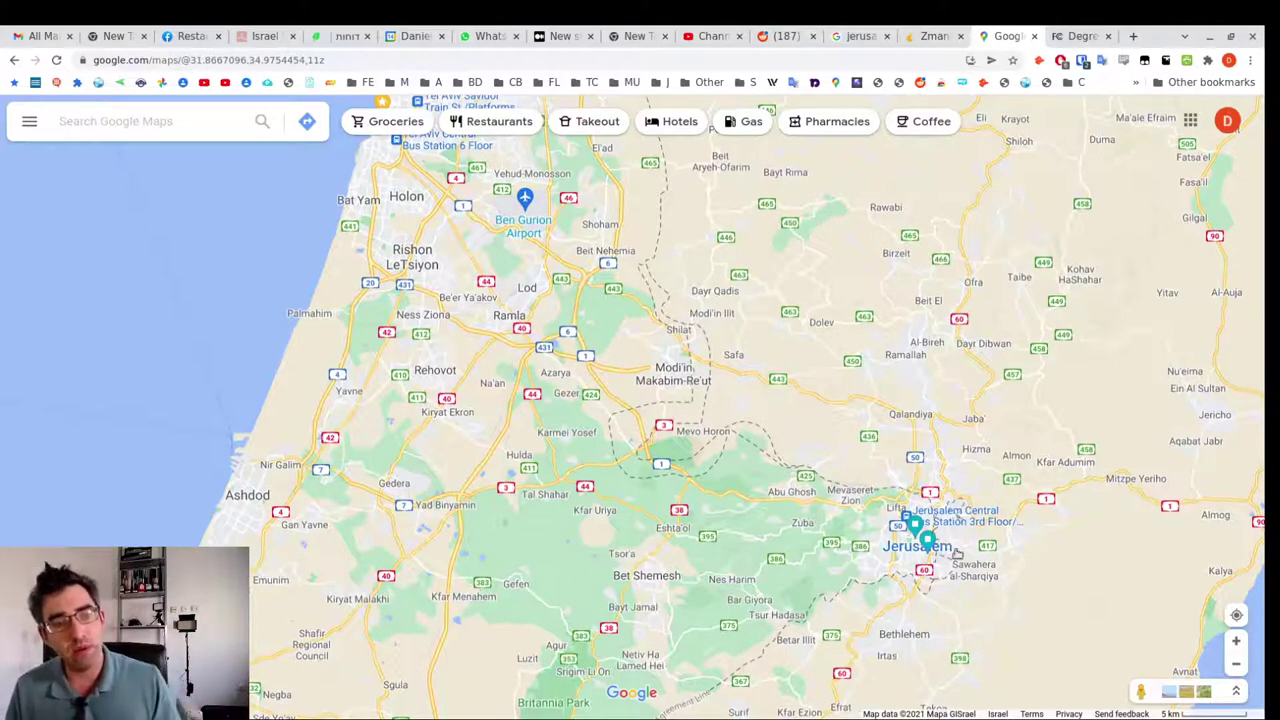
- Measure from southeast Jerusalem to Modi'in: 26.38 km (16.39 mi)
right_click(962, 548)
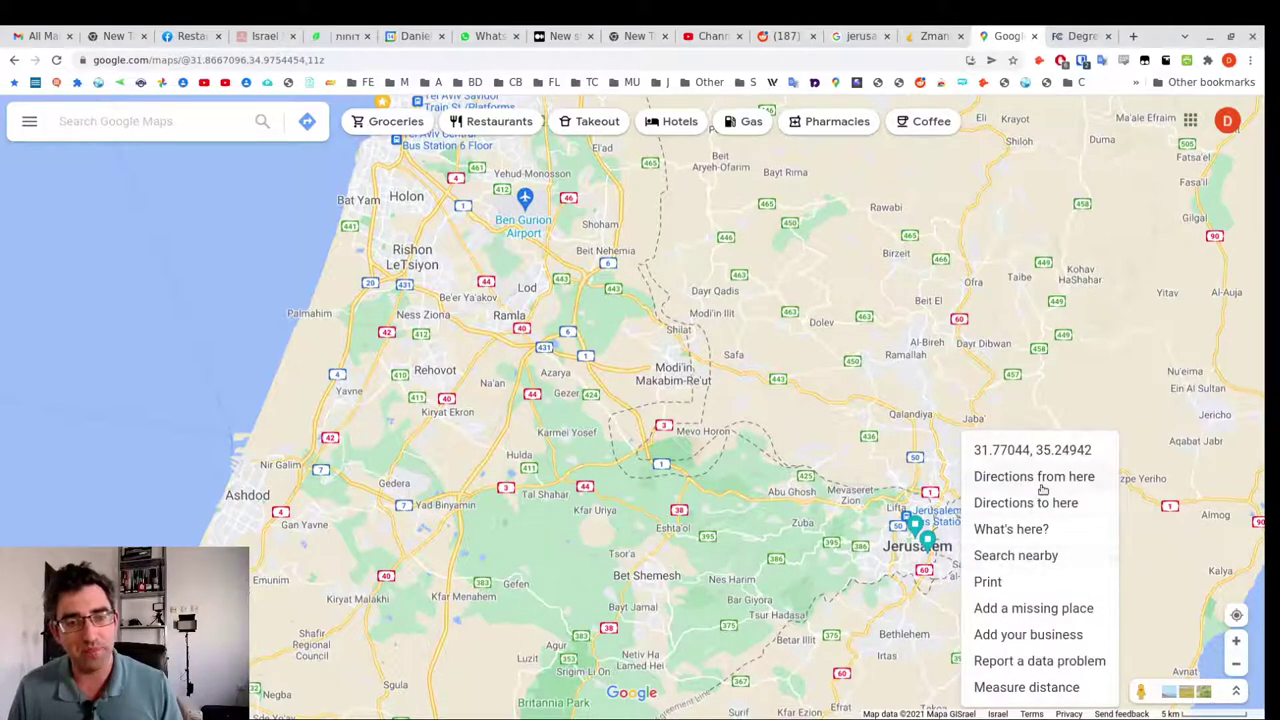
click(1010, 688)
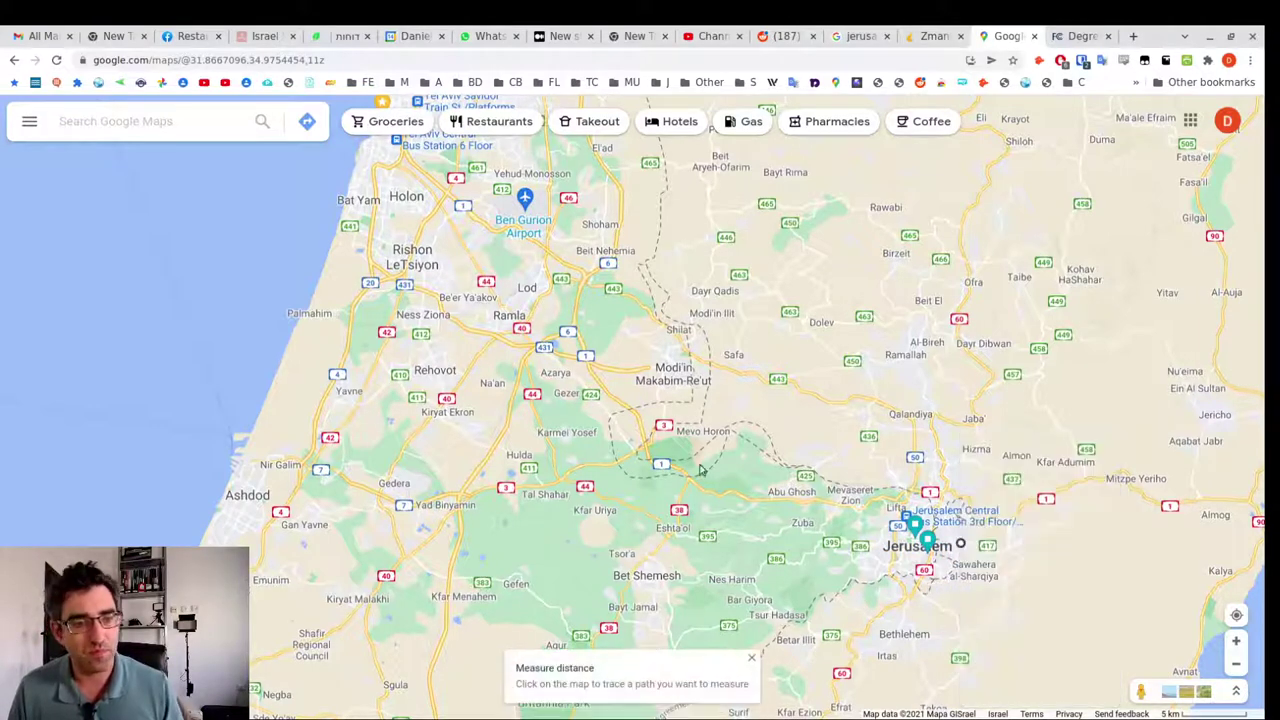
click(658, 401)
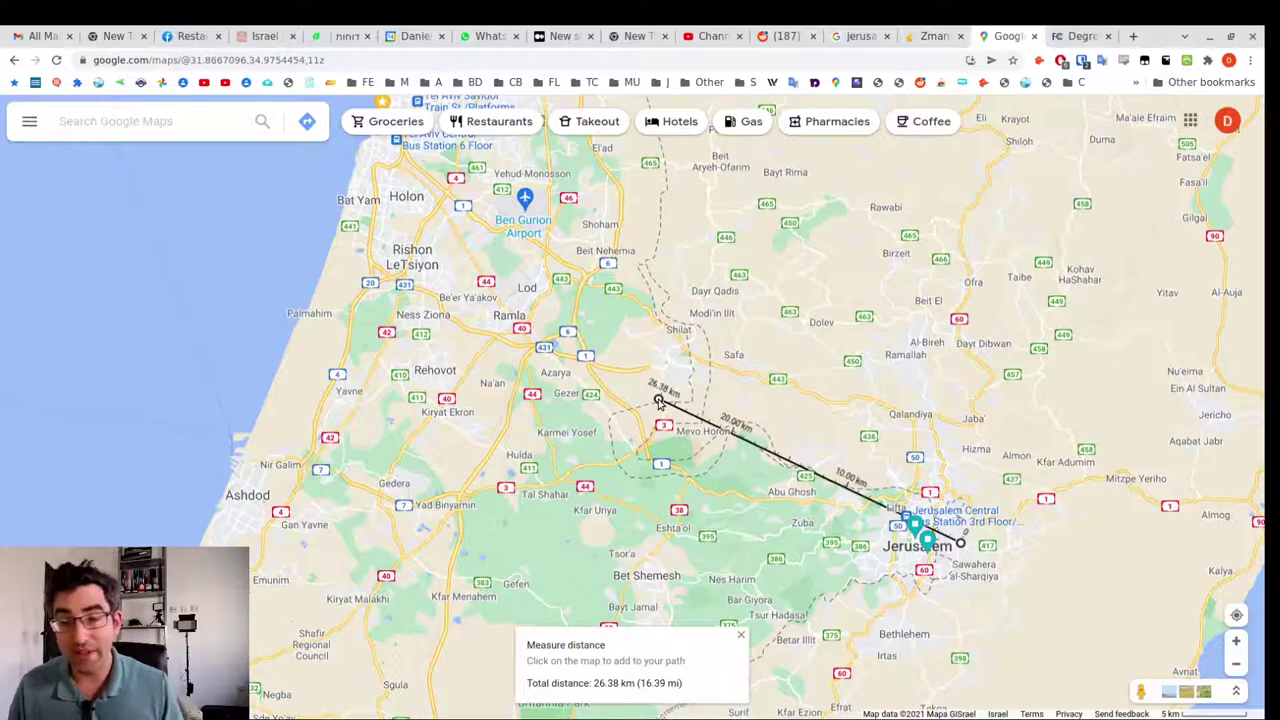